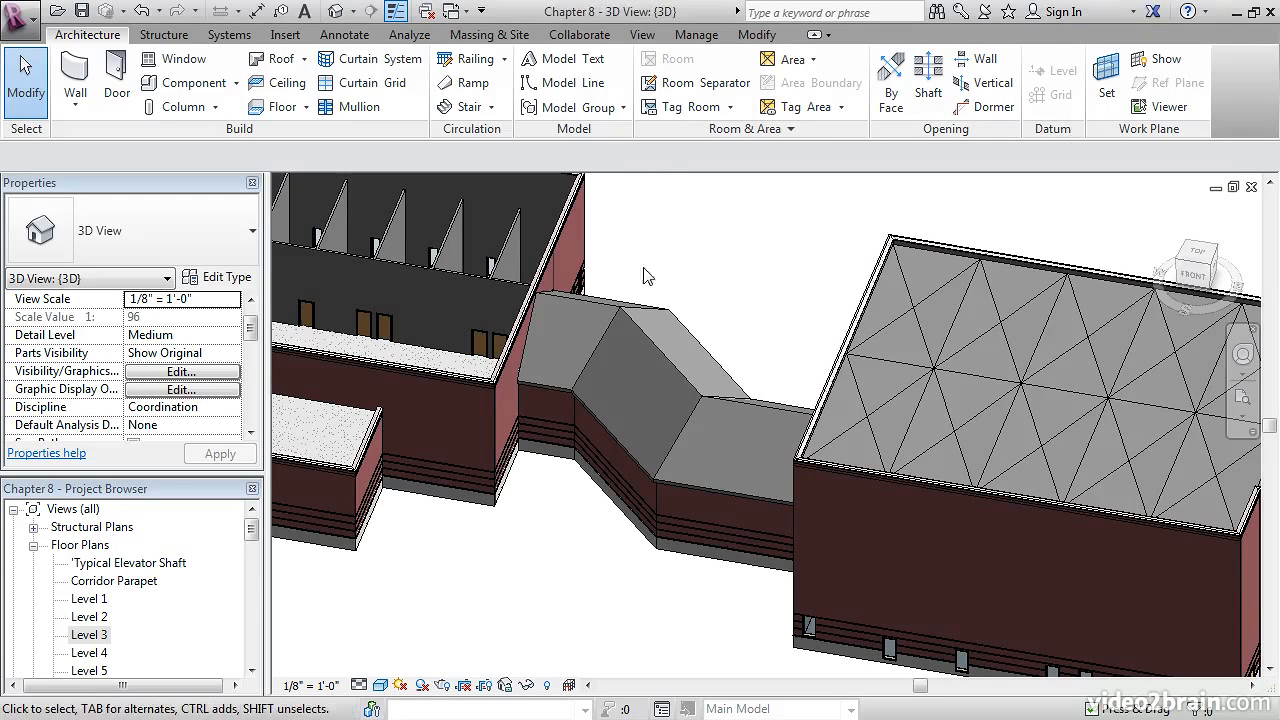
# Select all six exterior brick walls of the angled corridor linking the two buildings.
pyautogui.keyDown('shift'); pyautogui.moveTo(658, 295); pyautogui.dragTo(738, 497, button='middle'); pyautogui.keyUp('shift')
pyautogui.scroll(3, 738, 497)
pyautogui.keyDown('shift'); pyautogui.moveTo(823, 420); pyautogui.dragTo(789, 454, button='middle'); pyautogui.keyUp('shift')
pyautogui.scroll(-2, 650, 383)
pyautogui.moveTo(727, 385); pyautogui.dragTo(763, 346, button='middle')
pyautogui.scroll(2, 805, 372)
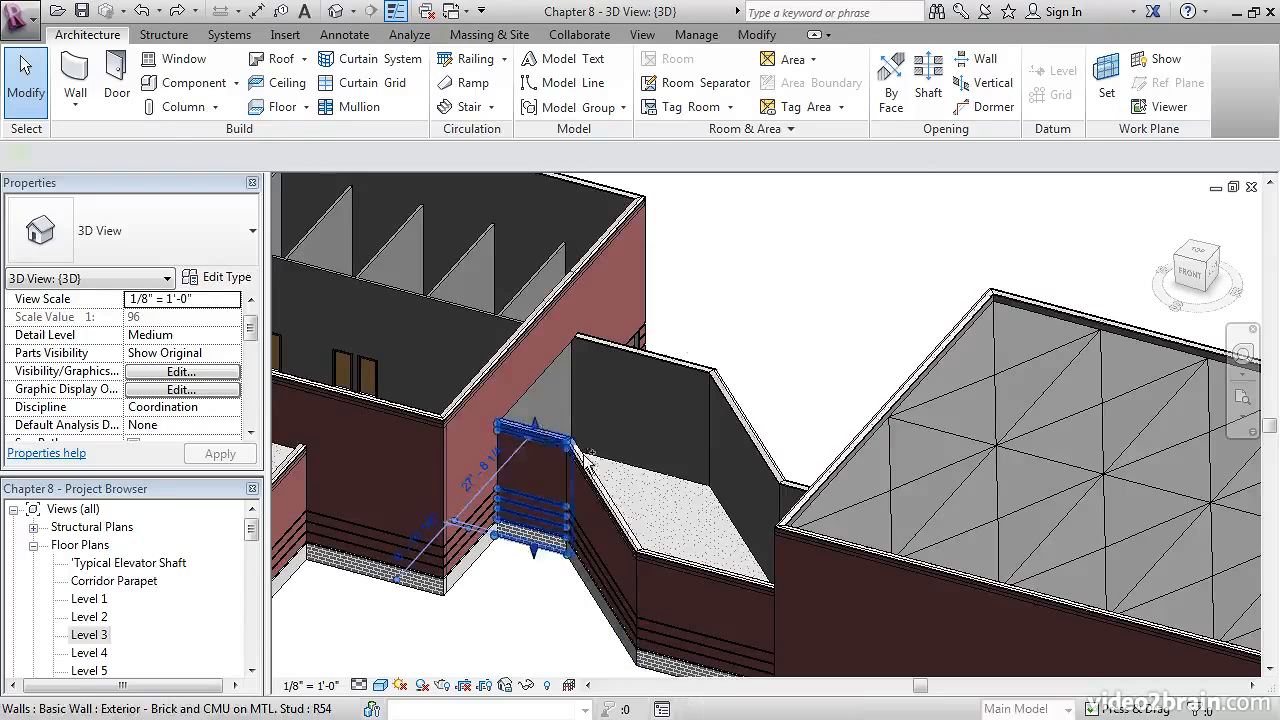
pyautogui.click(590, 483)
pyautogui.keyDown('ctrl'); pyautogui.click(590, 483); pyautogui.keyUp('ctrl')
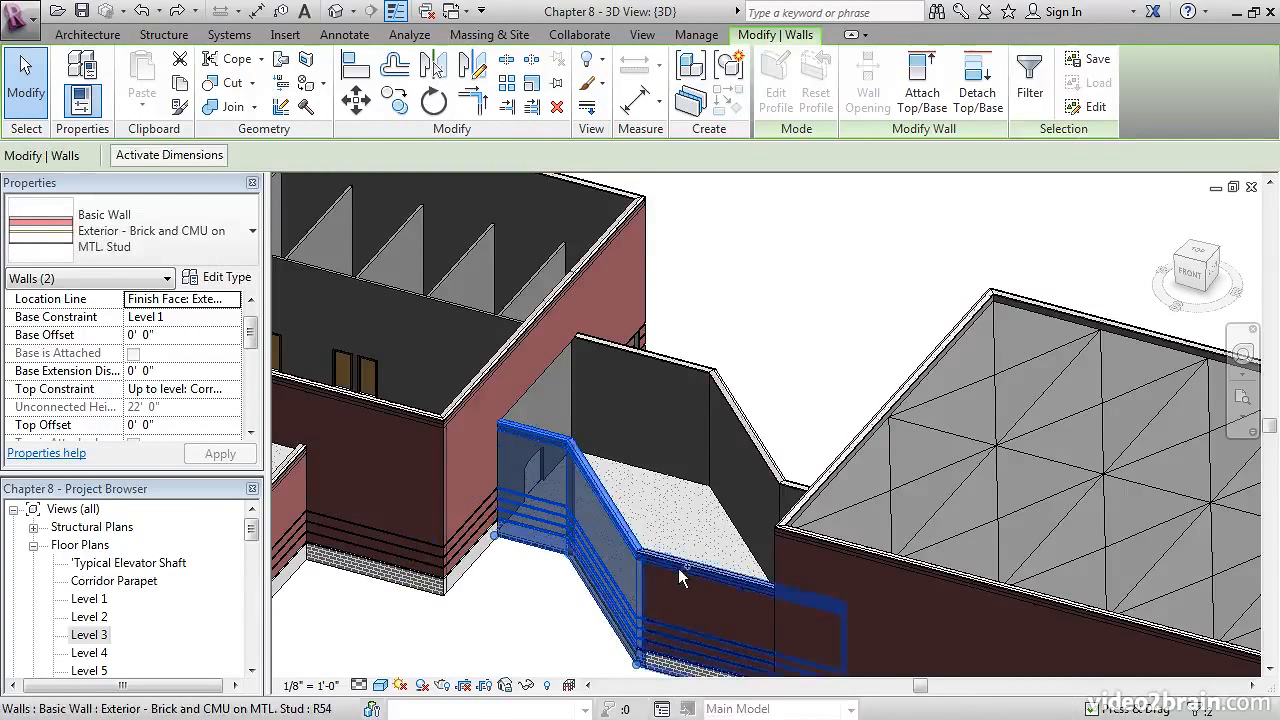
pyautogui.keyDown('ctrl'); pyautogui.click(678, 567); pyautogui.keyUp('ctrl')
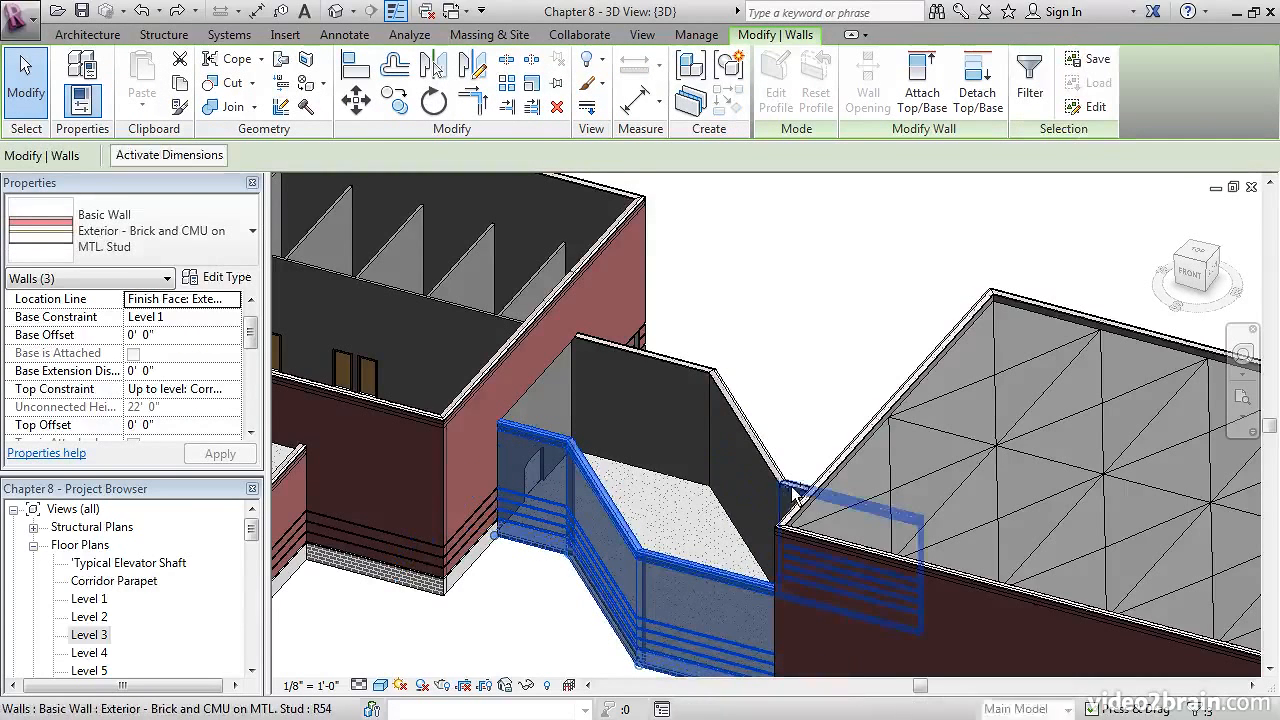
pyautogui.keyDown('ctrl'); pyautogui.click(749, 423); pyautogui.keyUp('ctrl')
pyautogui.keyDown('ctrl'); pyautogui.click(672, 355); pyautogui.keyUp('ctrl')
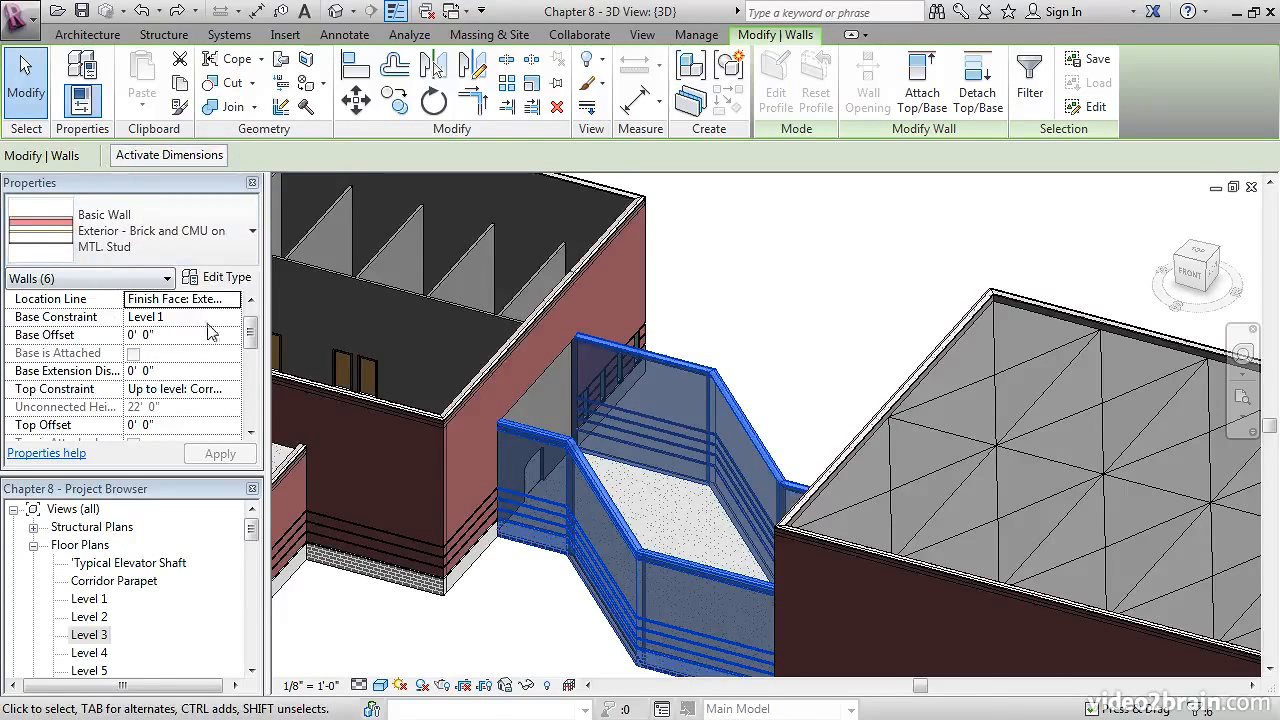
# Duplicate the selected walls' type under the name "Exterior - Brick Corridor Walls".
pyautogui.click(222, 283)
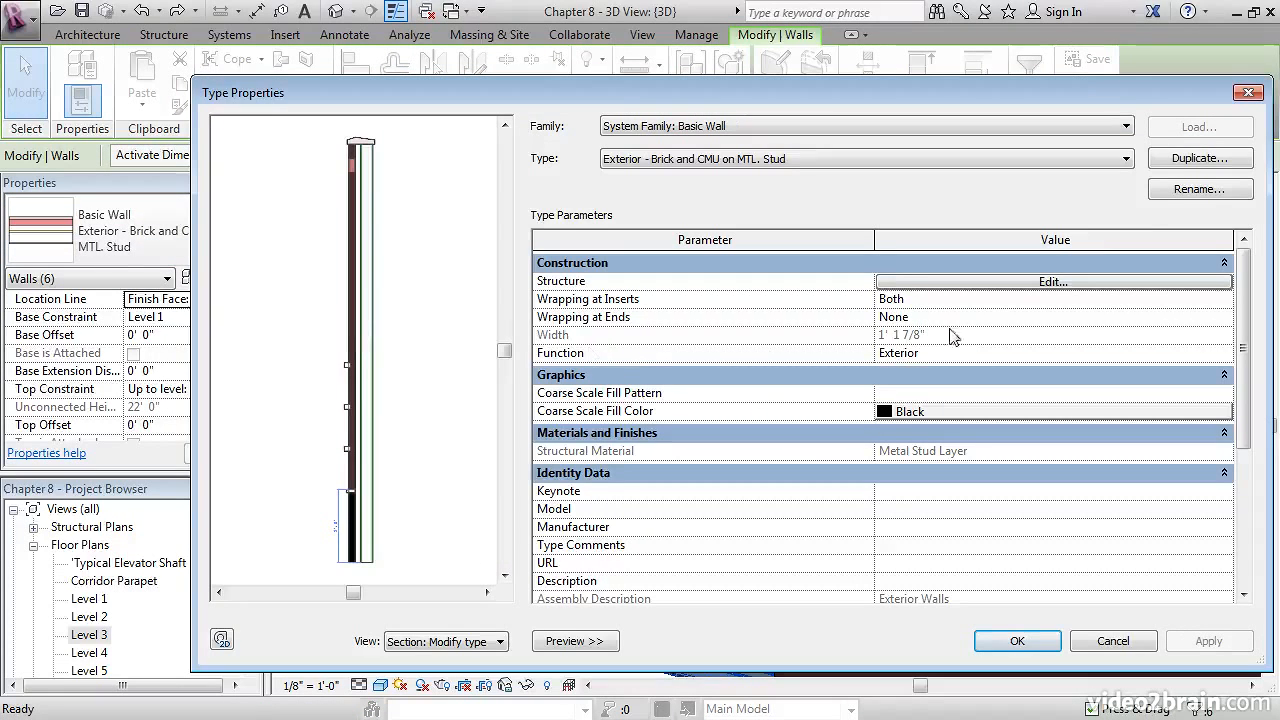
pyautogui.click(1177, 162)
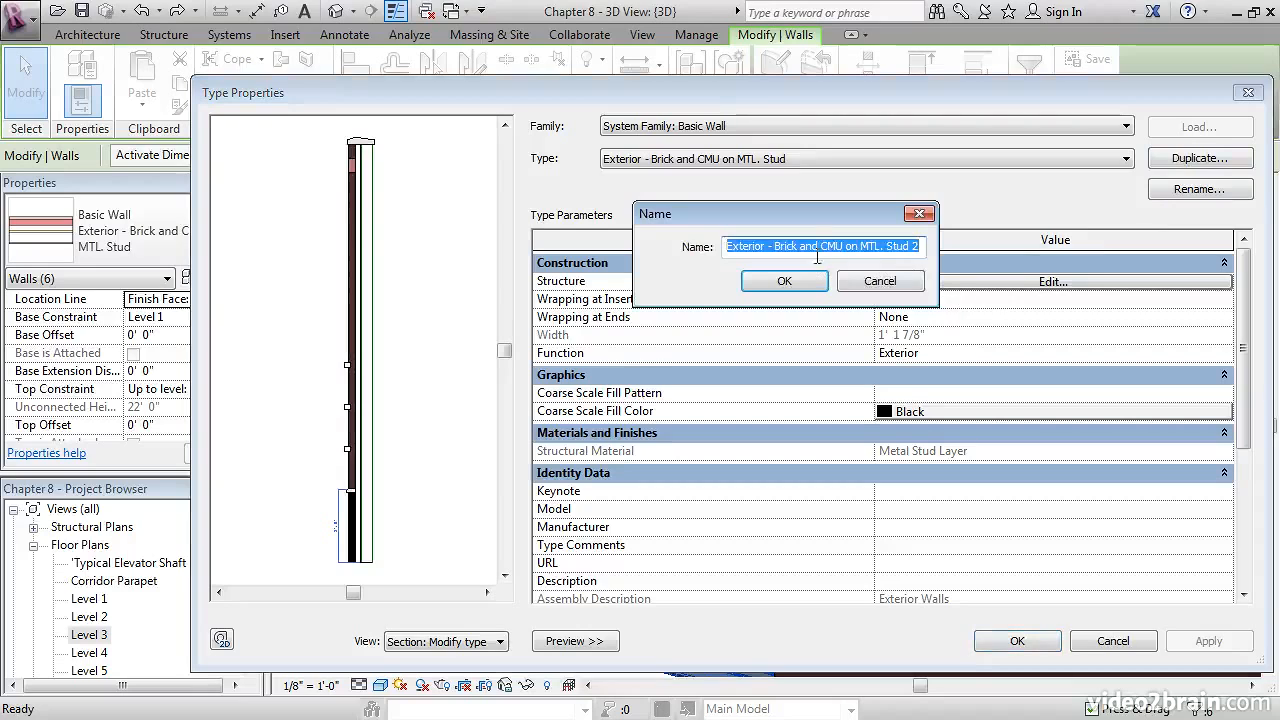
pyautogui.moveTo(799, 246); pyautogui.dragTo(965, 244)
pyautogui.write('Co')
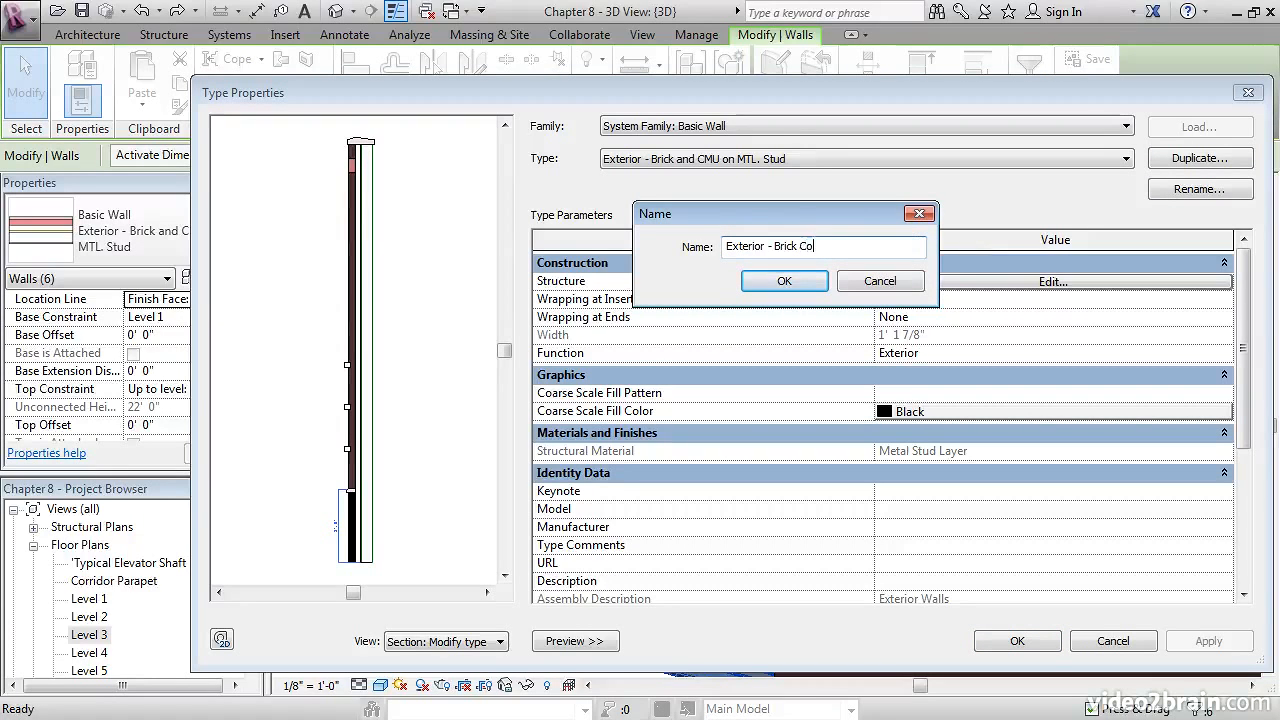
pyautogui.write('rridor Walls')
pyautogui.click(781, 281)
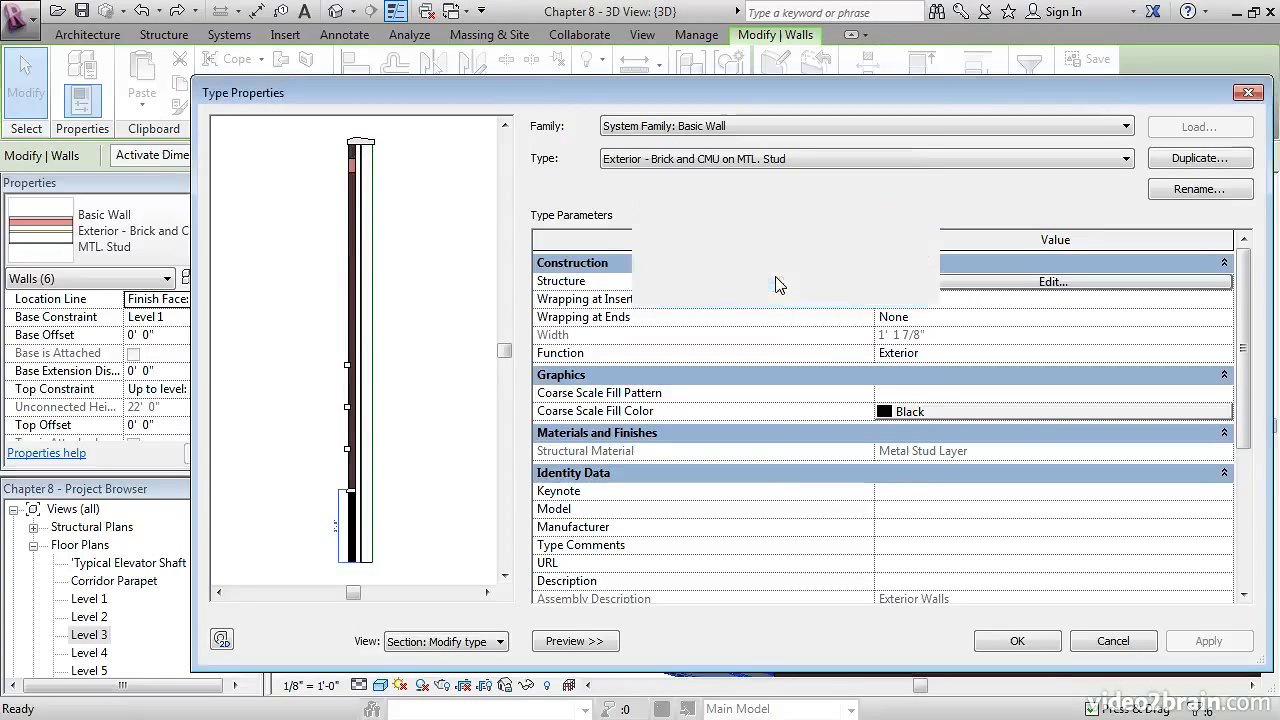
# Open the new wall type's structure and examine the top of the wall in the section preview.
pyautogui.click(1030, 285)
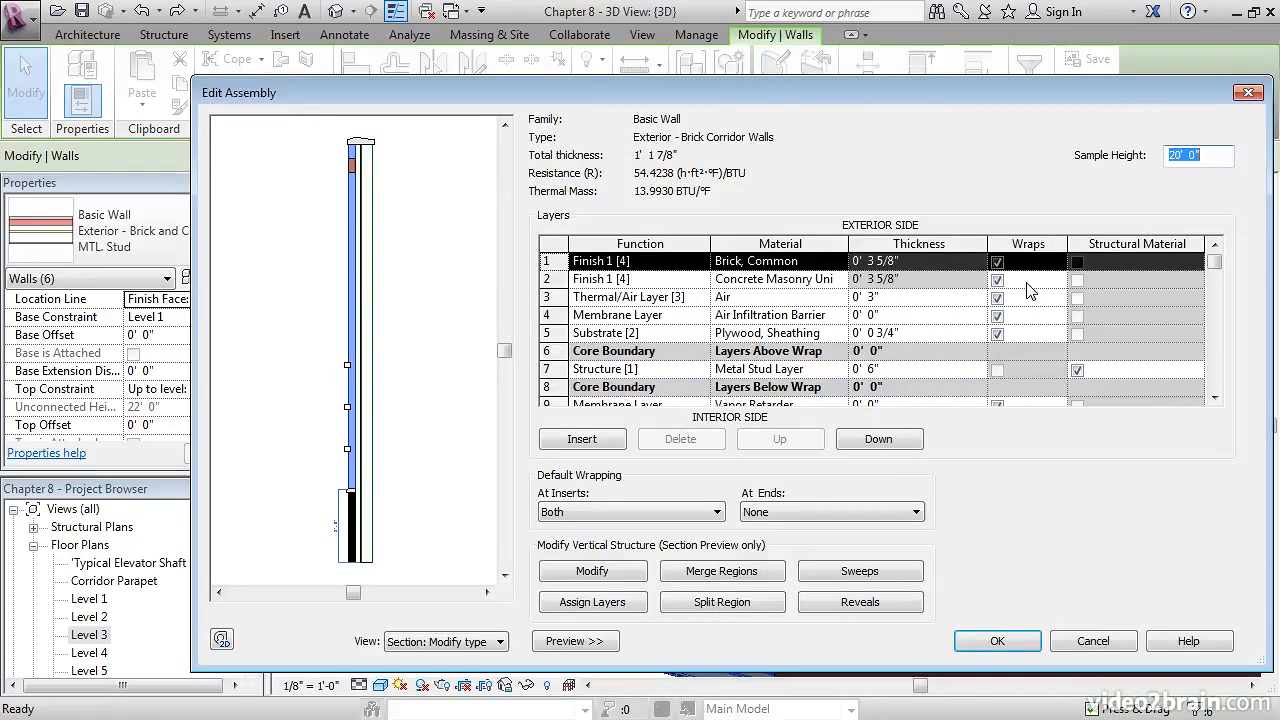
pyautogui.click(568, 641)
pyautogui.click(402, 683)
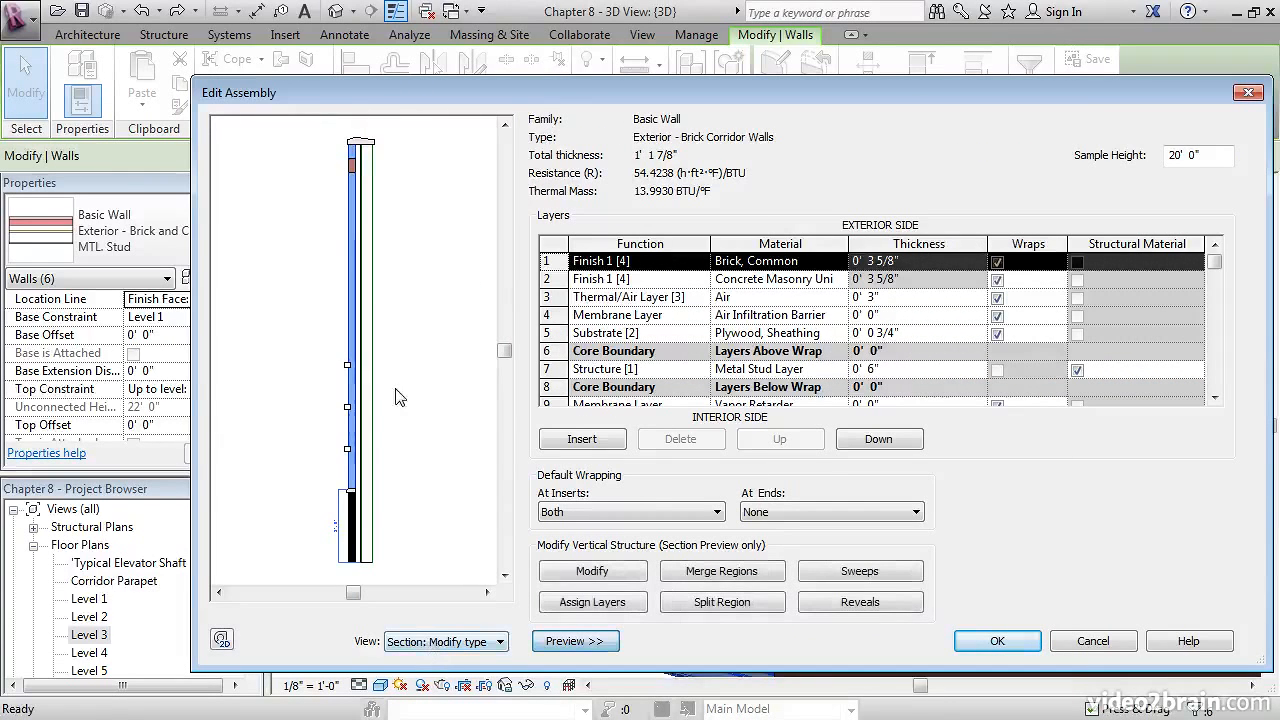
pyautogui.scroll(4, 390, 280)
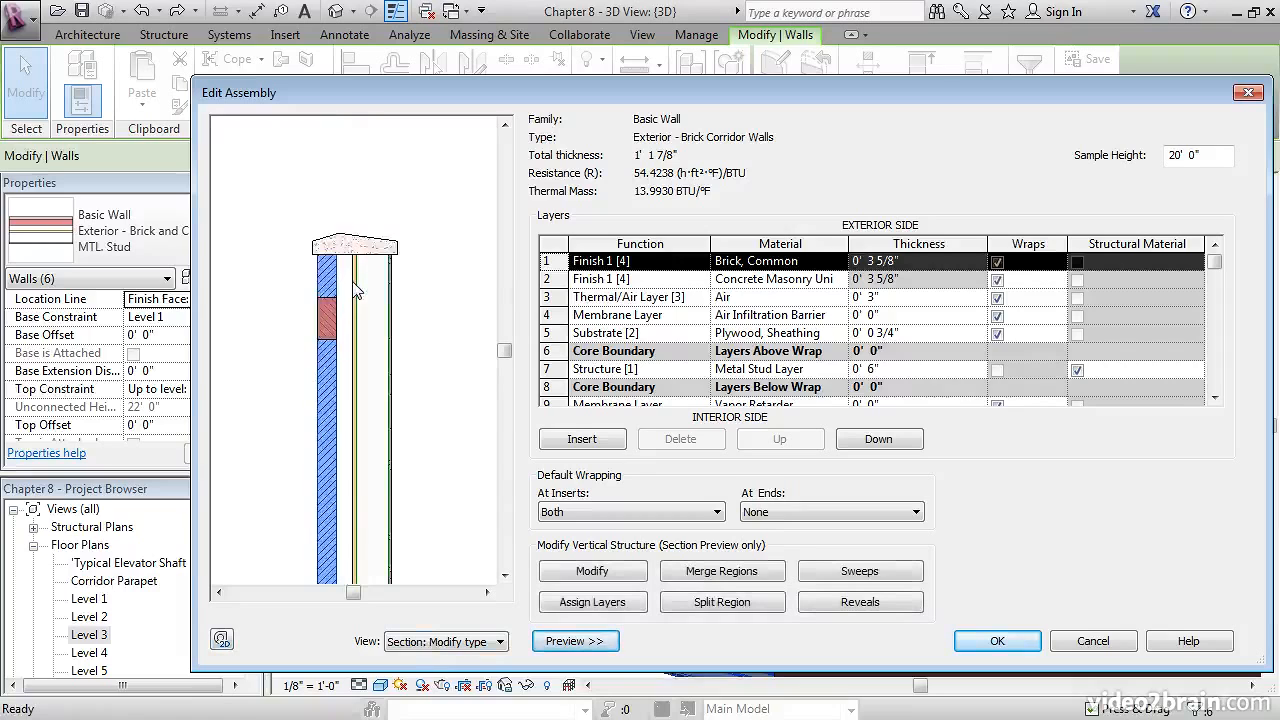
pyautogui.scroll(2, 356, 290)
pyautogui.moveTo(396, 319); pyautogui.dragTo(397, 309, button='middle')
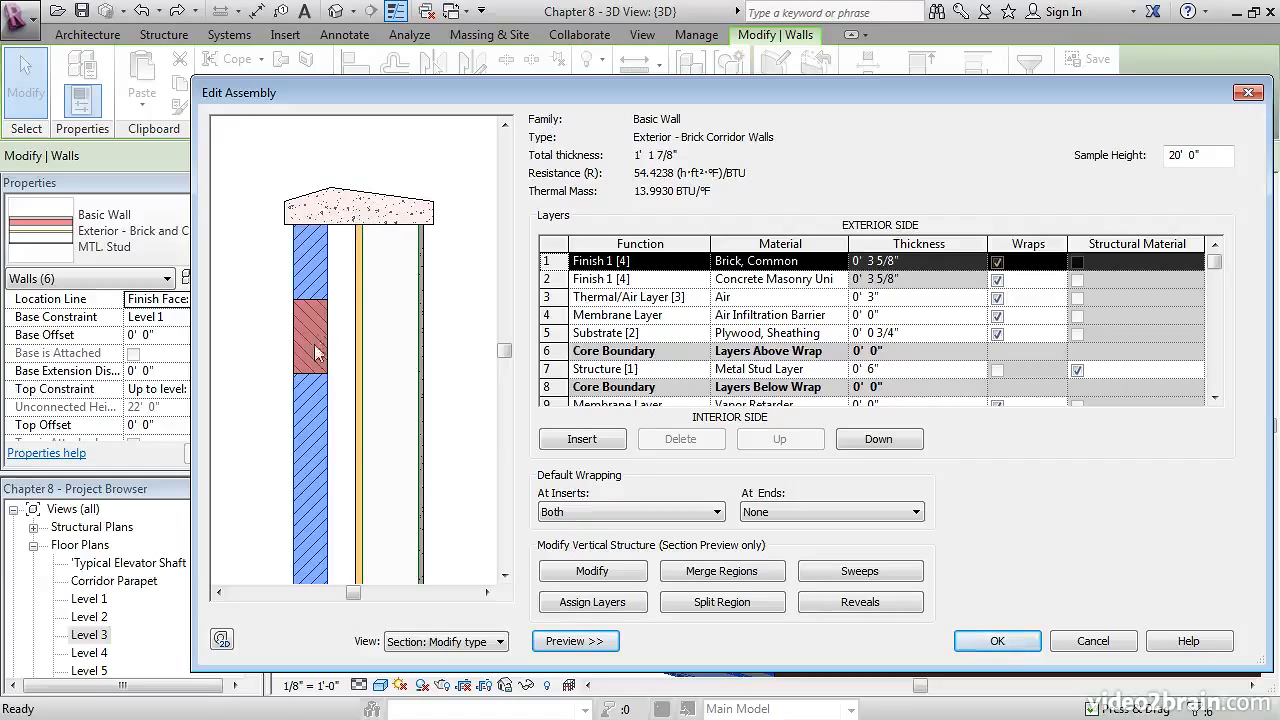
pyautogui.moveTo(357, 440); pyautogui.dragTo(371, 400, button='middle')
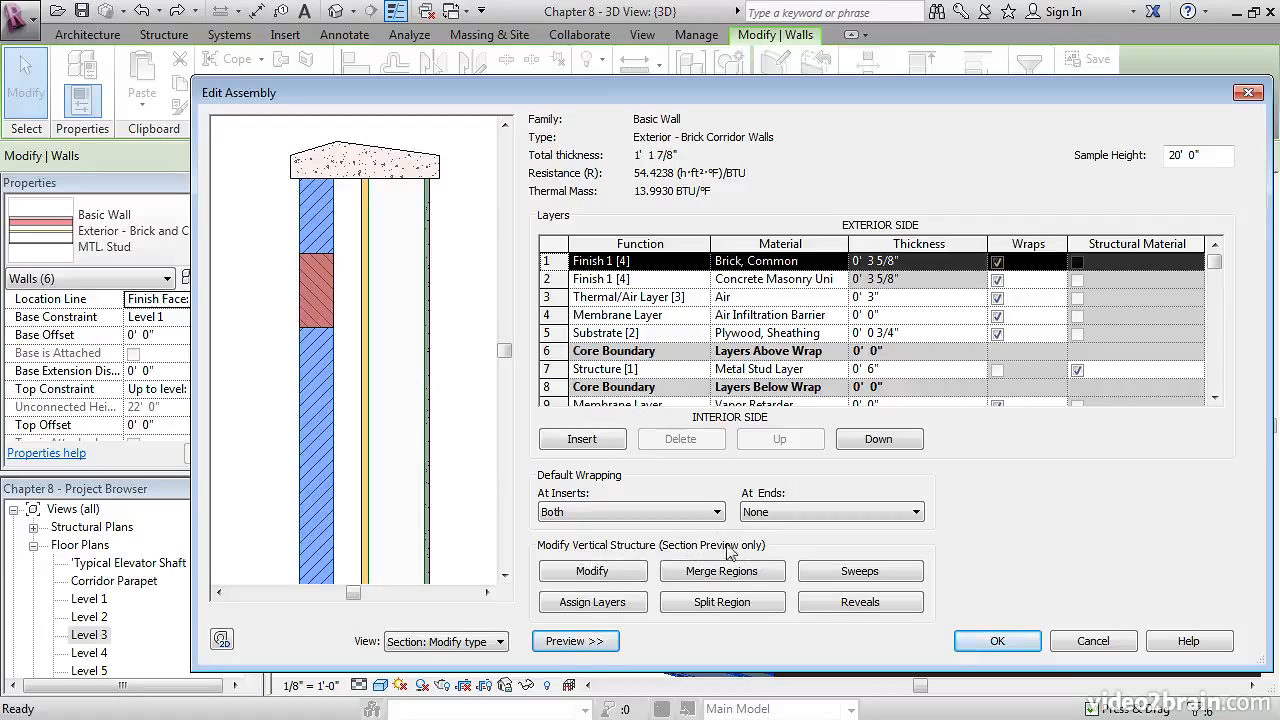
pyautogui.click(577, 643)
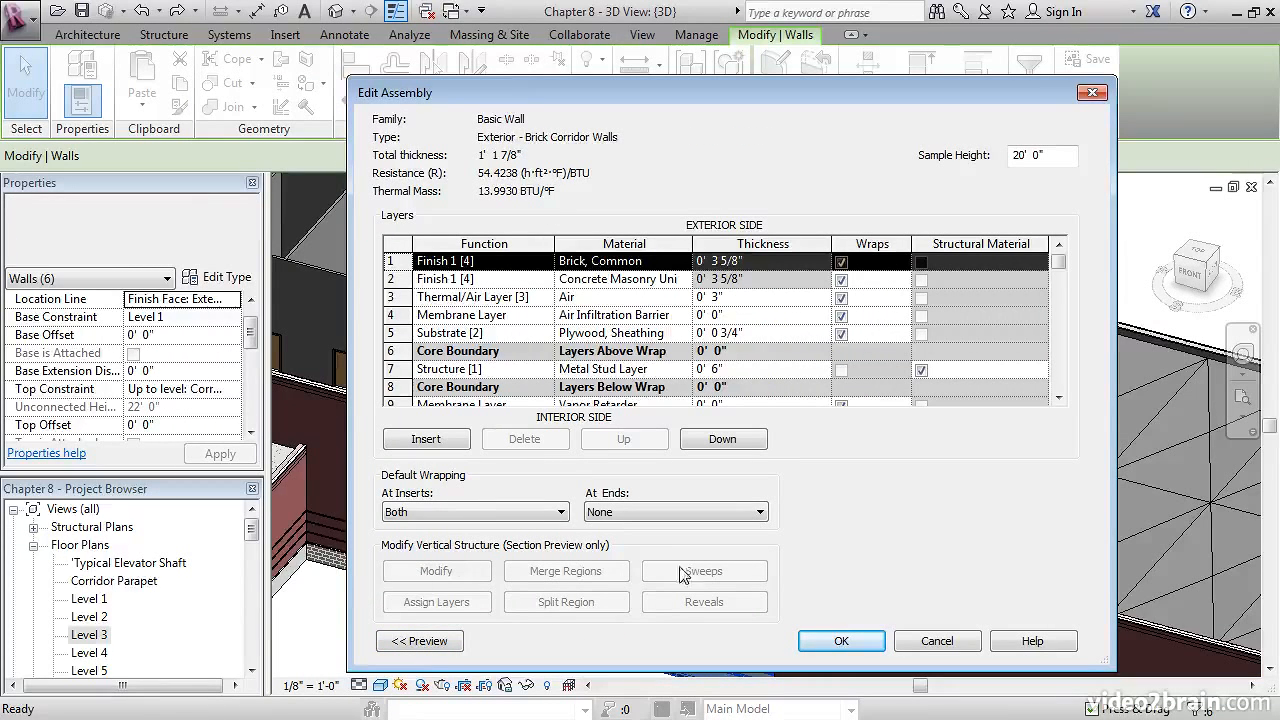
pyautogui.click(428, 642)
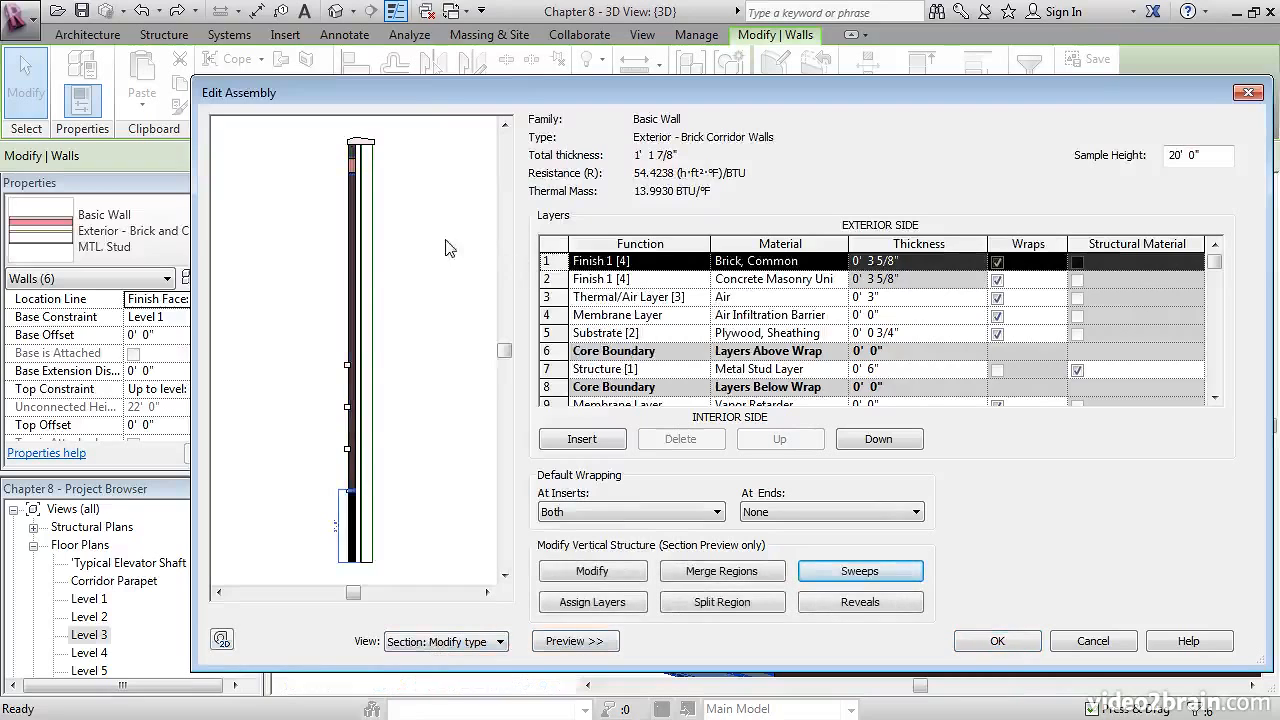
pyautogui.scroll(5, 430, 277)
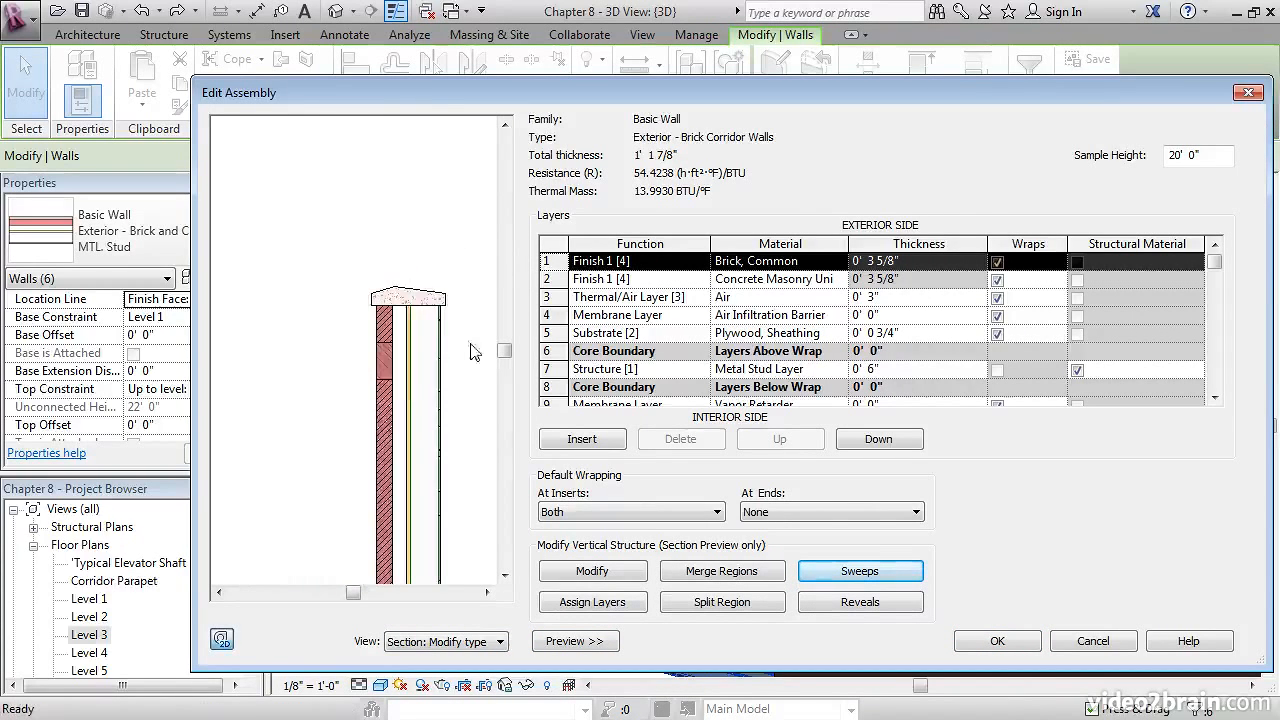
# Delete the concrete Parapet sweep and the brick wall sweep below it from the corridor wall type, and accept the type changes.
pyautogui.click(848, 572)
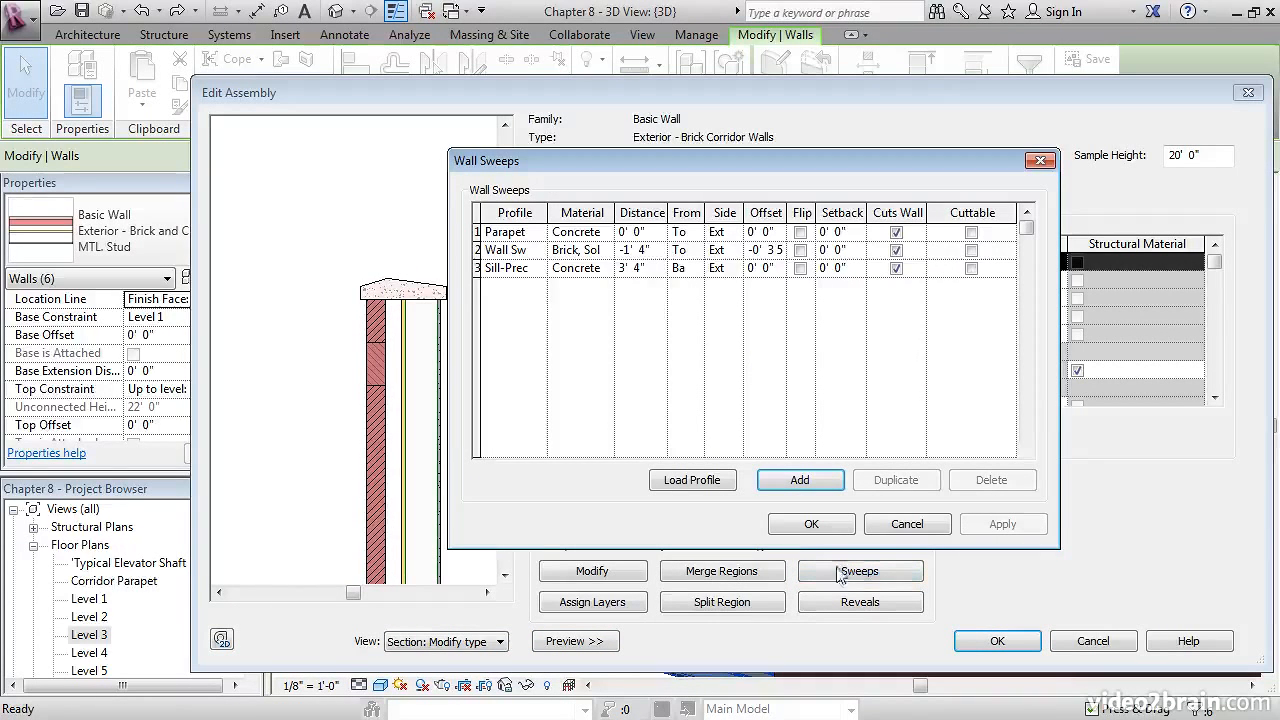
pyautogui.moveTo(526, 168); pyautogui.dragTo(628, 178)
pyautogui.click(577, 241)
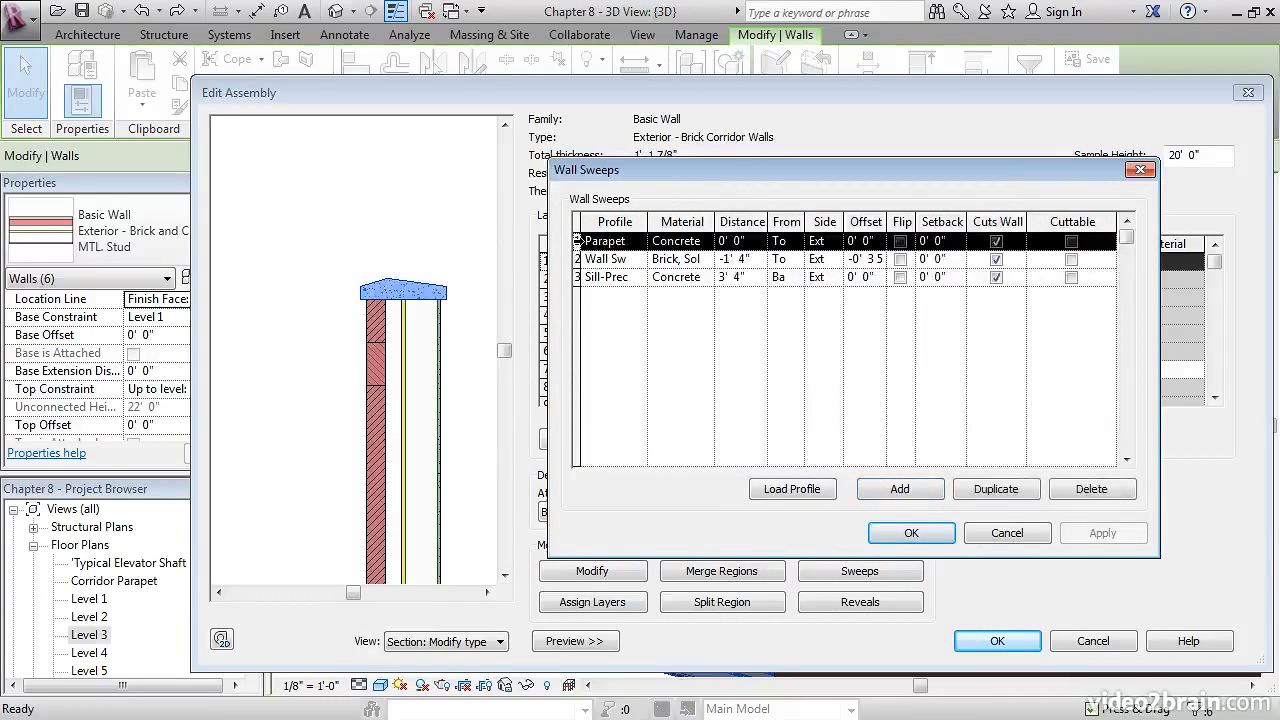
pyautogui.click(577, 259)
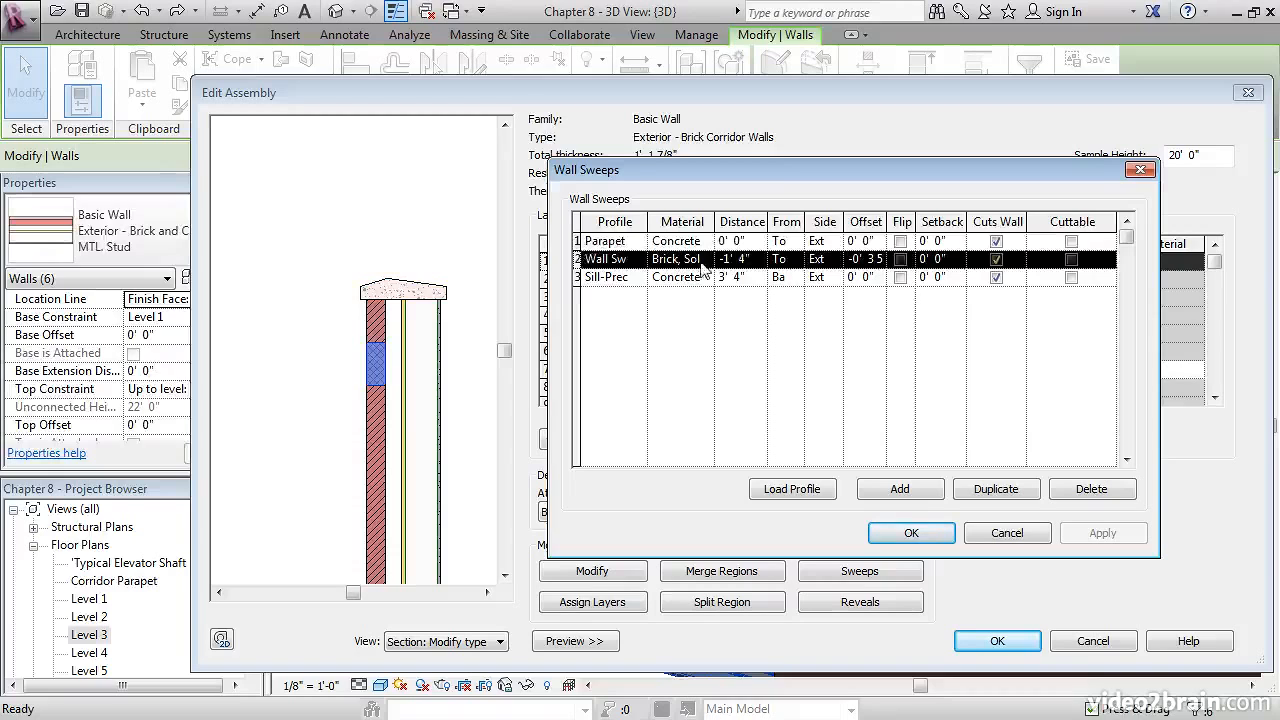
pyautogui.click(577, 241)
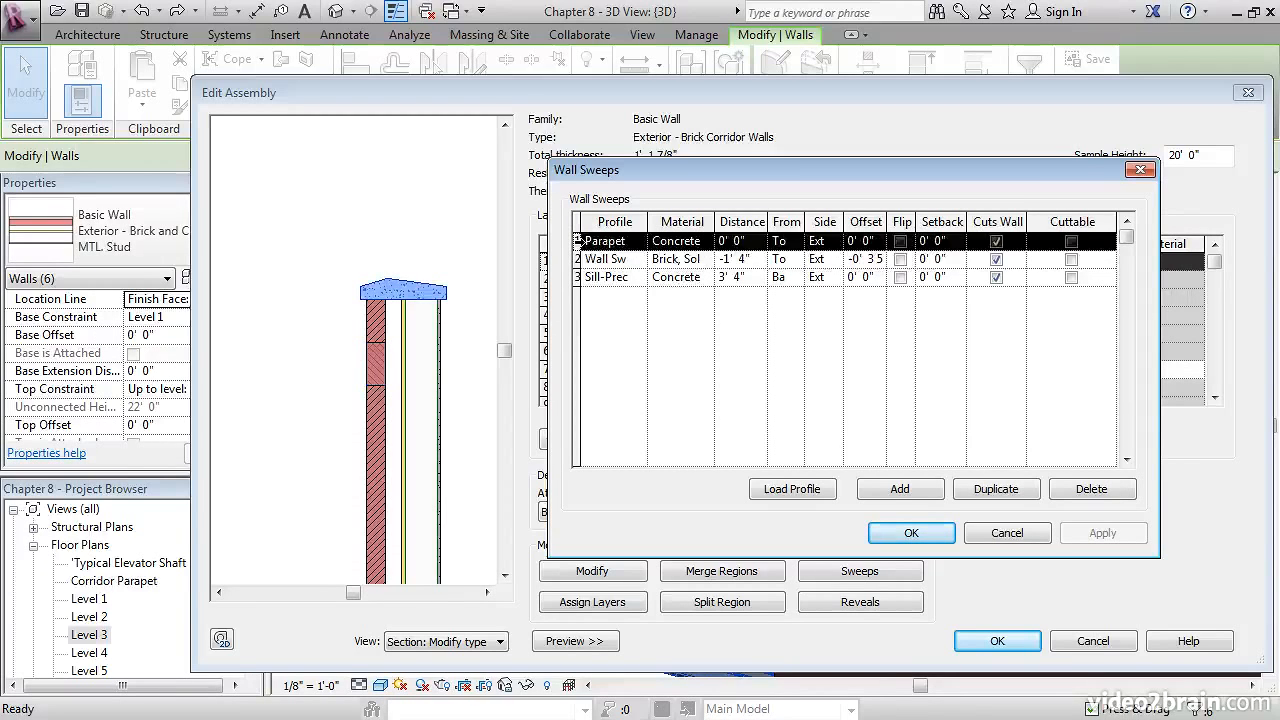
pyautogui.click(1091, 489)
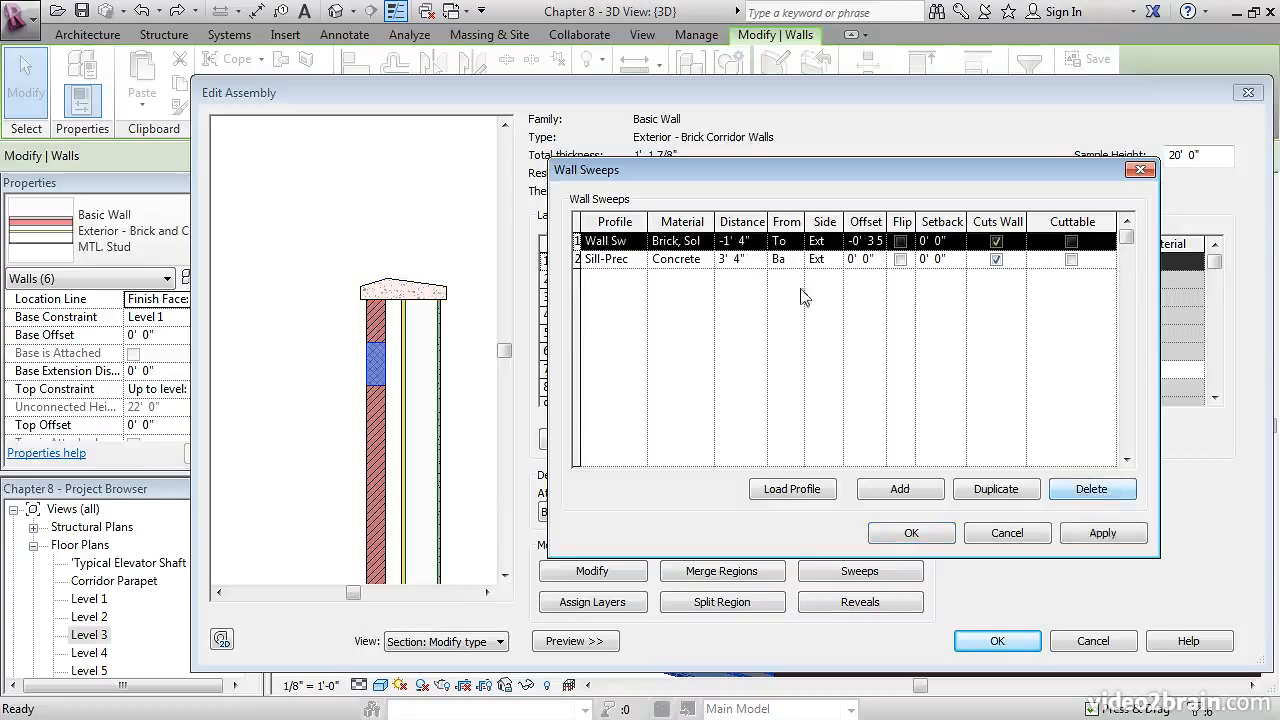
pyautogui.click(1100, 490)
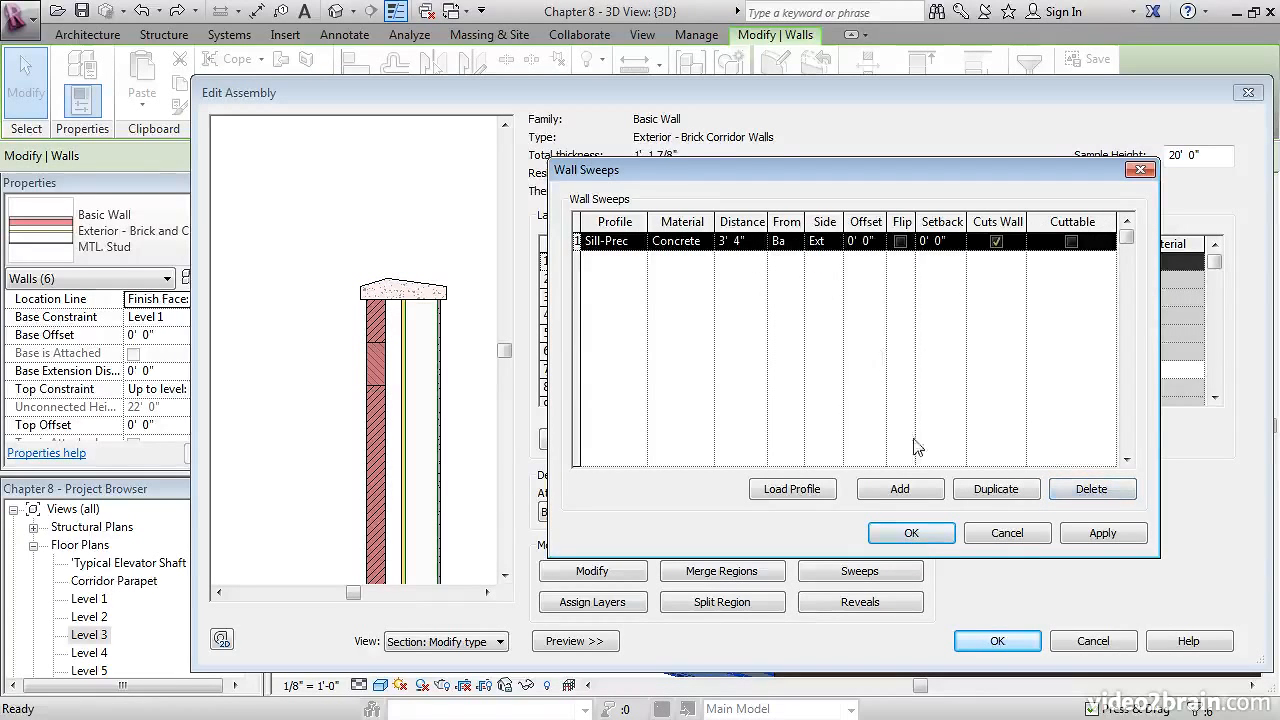
pyautogui.click(921, 533)
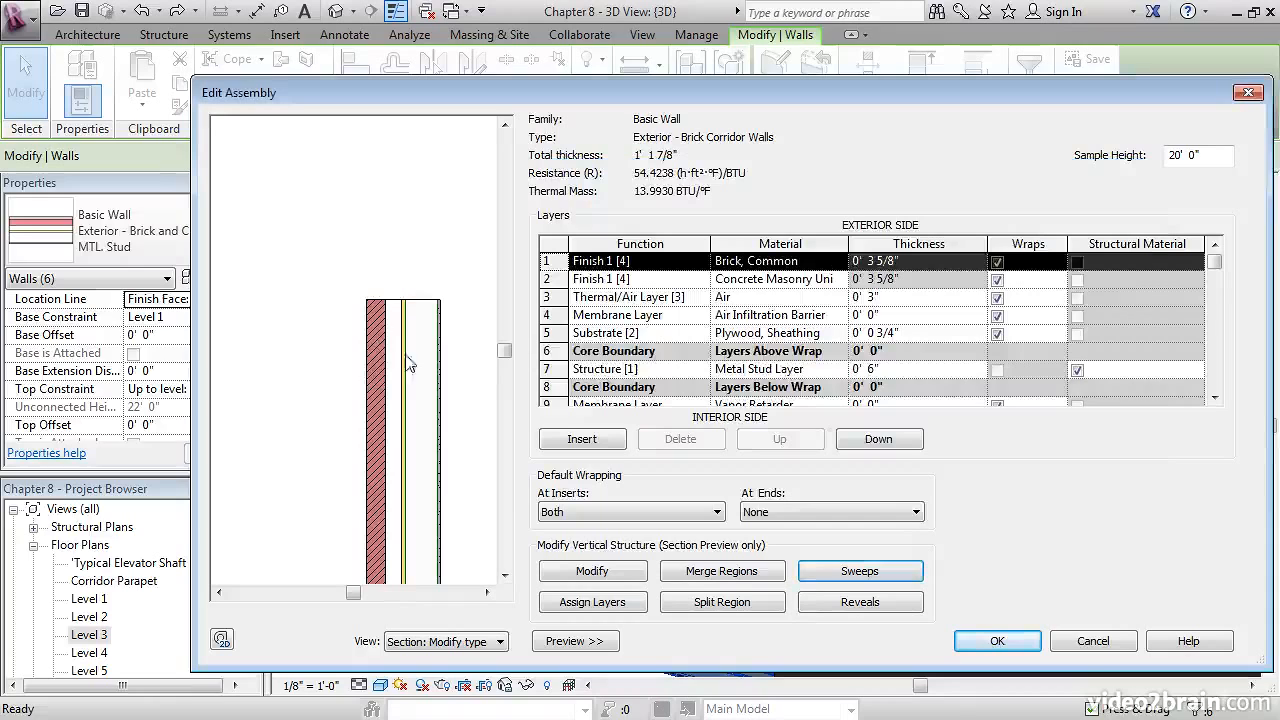
pyautogui.moveTo(426, 366); pyautogui.dragTo(386, 310, button='middle')
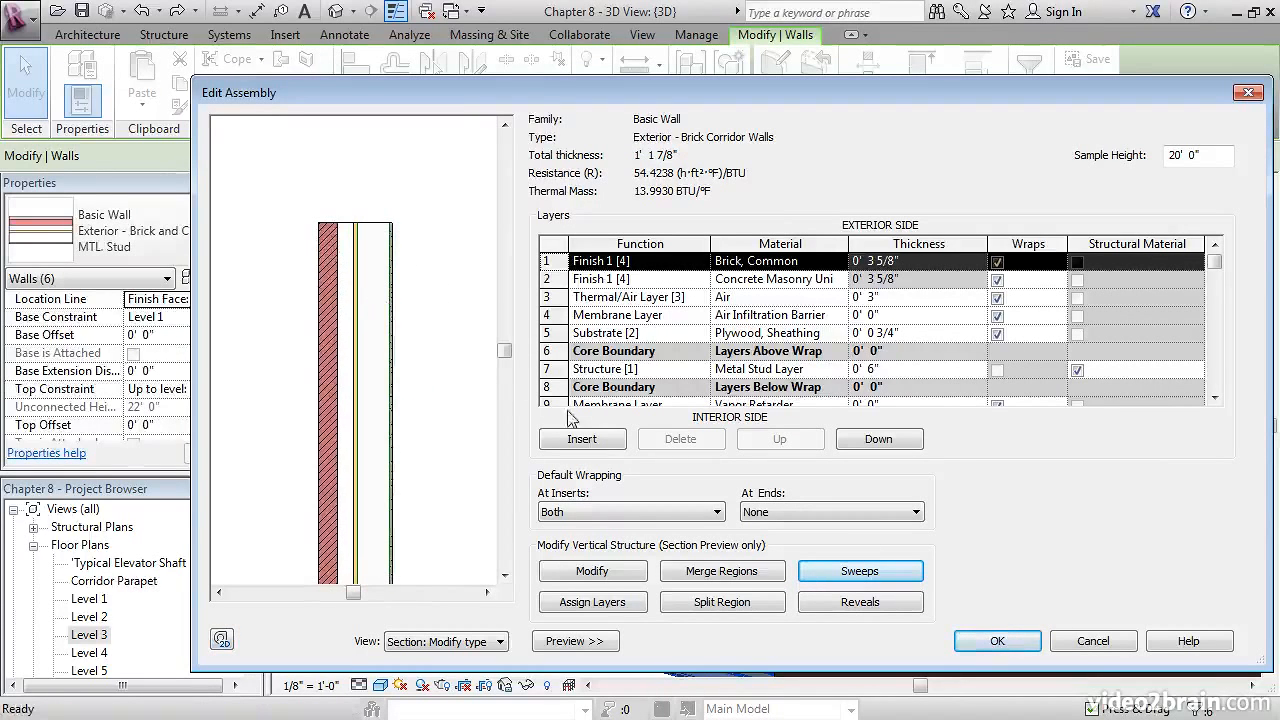
pyautogui.click(987, 642)
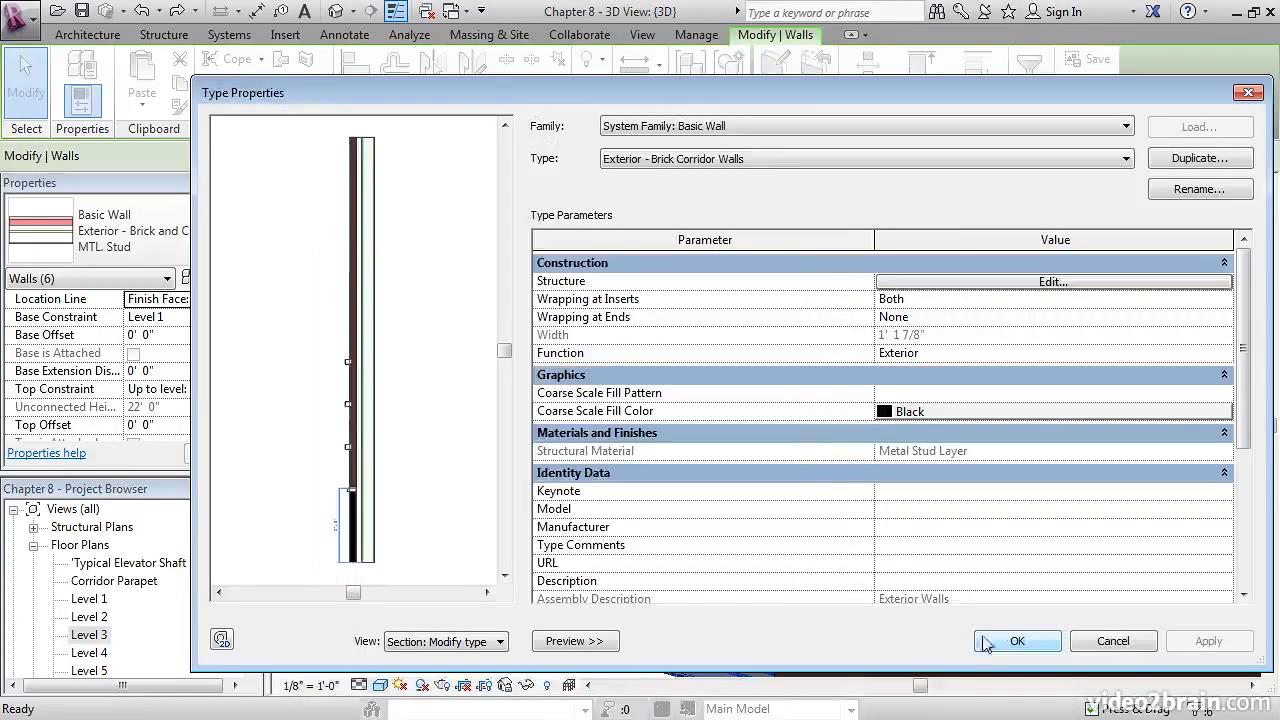
pyautogui.click(1012, 641)
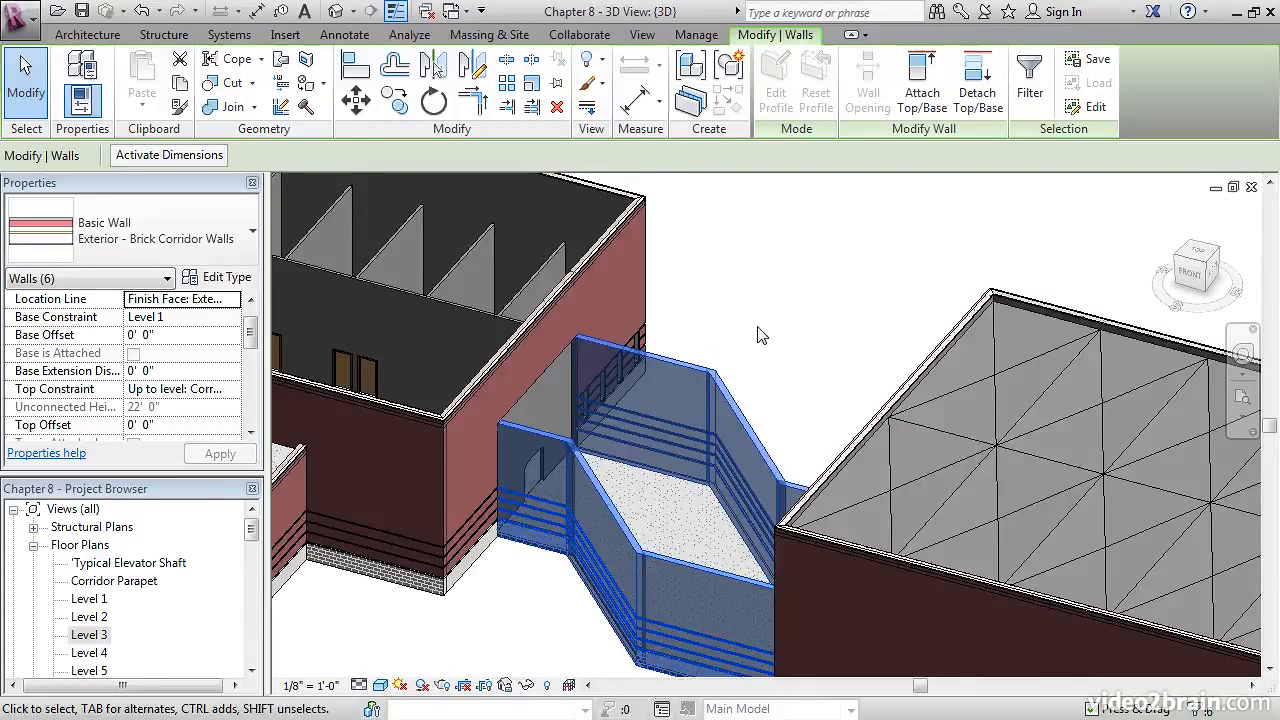
# Examine the top edges and corner joint of the corridor walls in the 3D view.
pyautogui.keyDown('shift'); pyautogui.moveTo(782, 311); pyautogui.dragTo(744, 338, button='middle'); pyautogui.keyUp('shift')
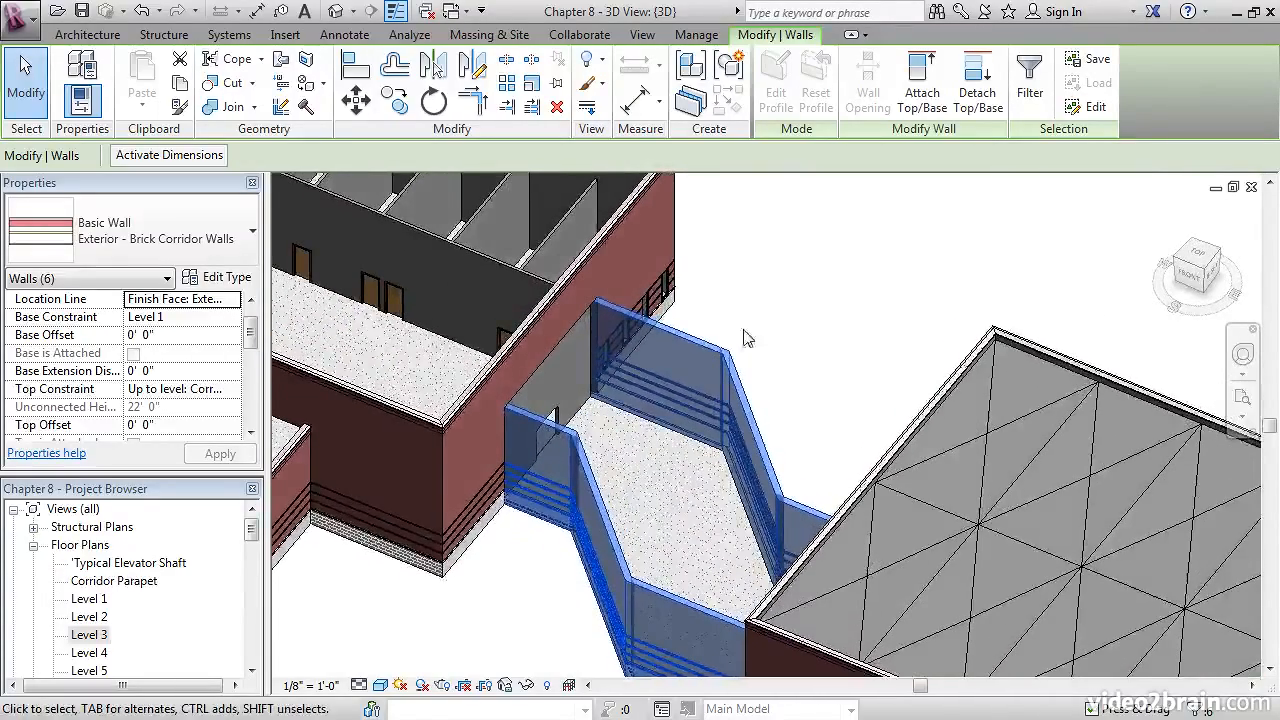
pyautogui.scroll(8, 744, 338)
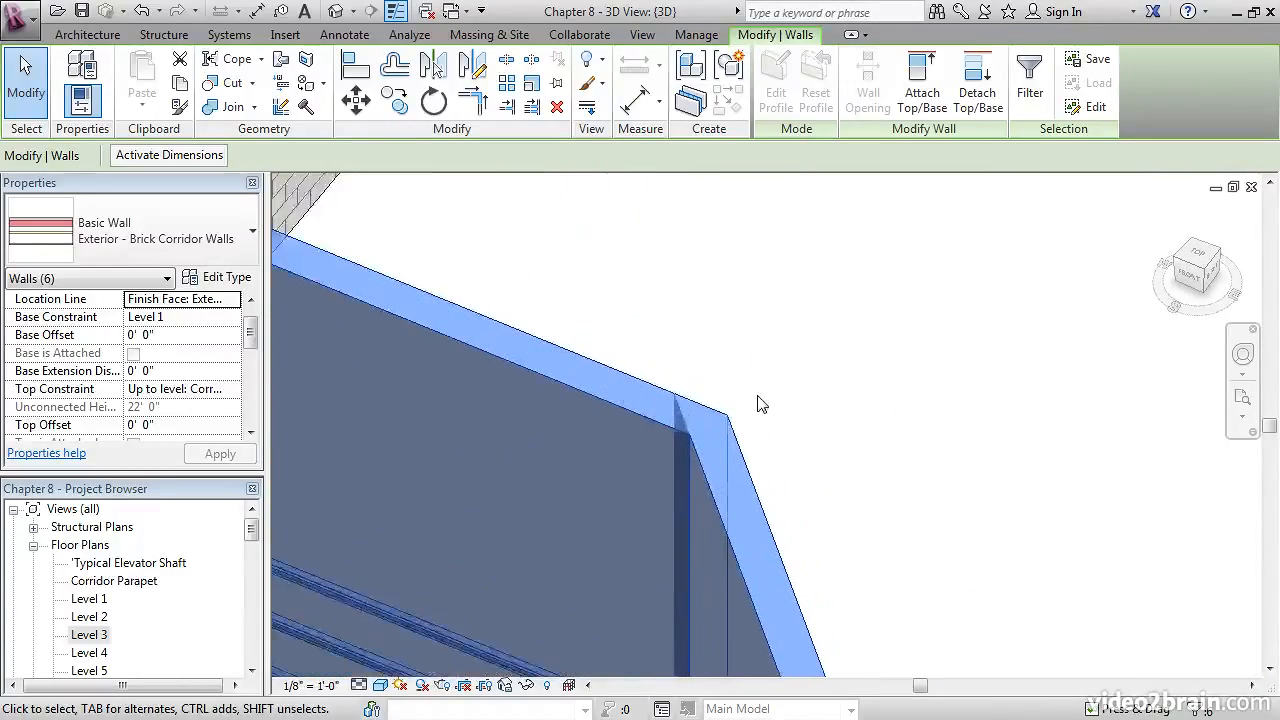
pyautogui.scroll(2, 758, 403)
pyautogui.moveTo(784, 374)
pyautogui.keyDown('shift'); pyautogui.mouseDown(button='middle')
pyautogui.moveTo(788, 435)
pyautogui.moveTo(788, 397)
pyautogui.mouseUp(button='middle'); pyautogui.keyUp('shift')
pyautogui.scroll(-5, 788, 397)
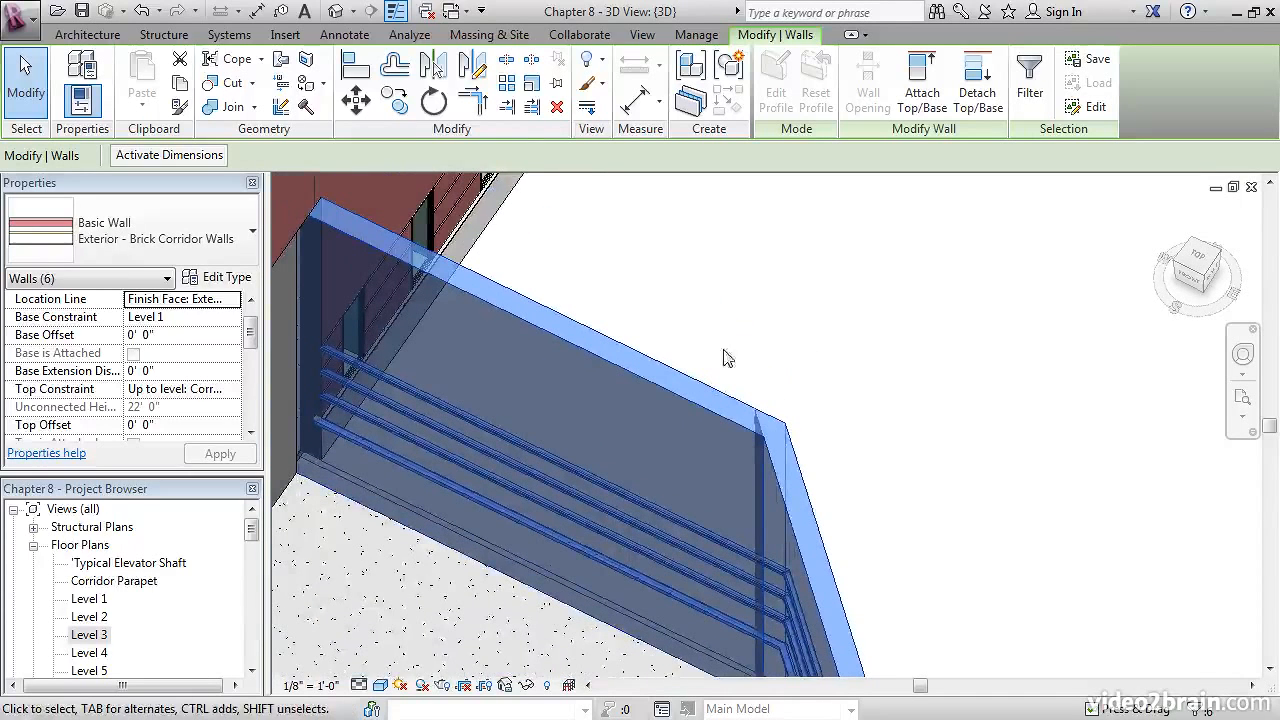
pyautogui.scroll(2, 805, 438)
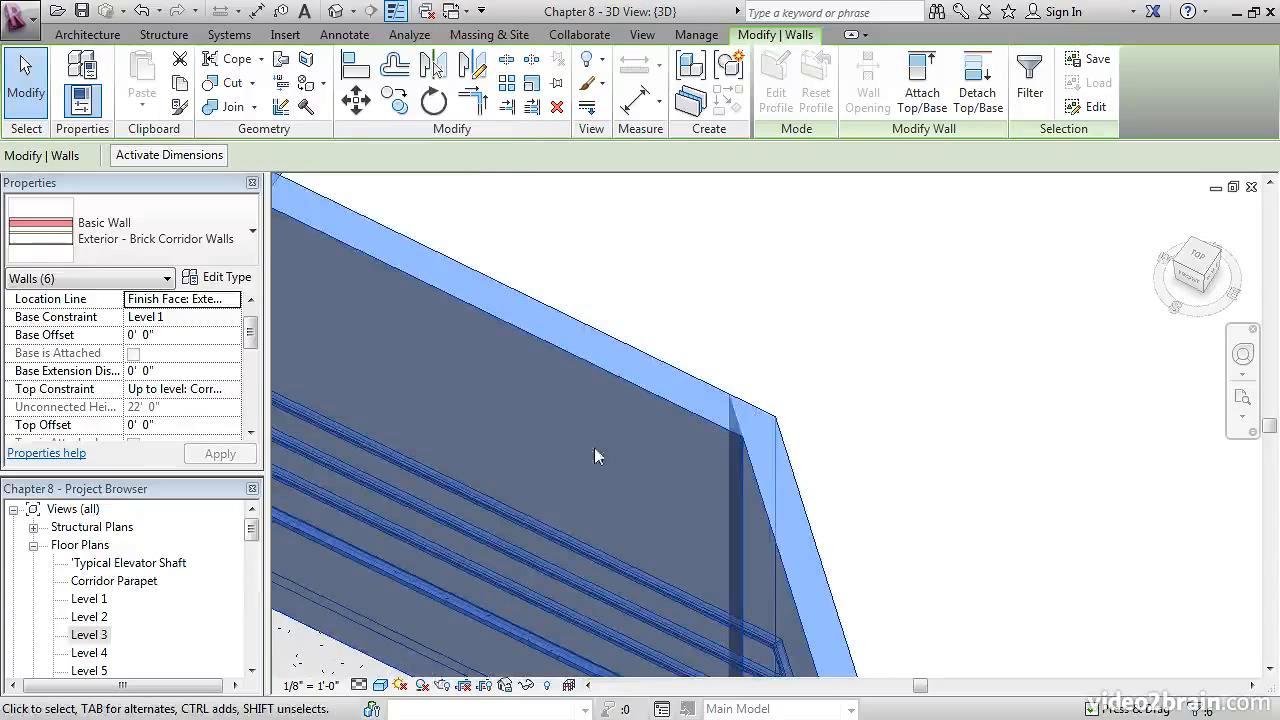
pyautogui.keyDown('shift'); pyautogui.moveTo(823, 423); pyautogui.dragTo(837, 446, button='middle'); pyautogui.keyUp('shift')
pyautogui.scroll(3, 729, 420)
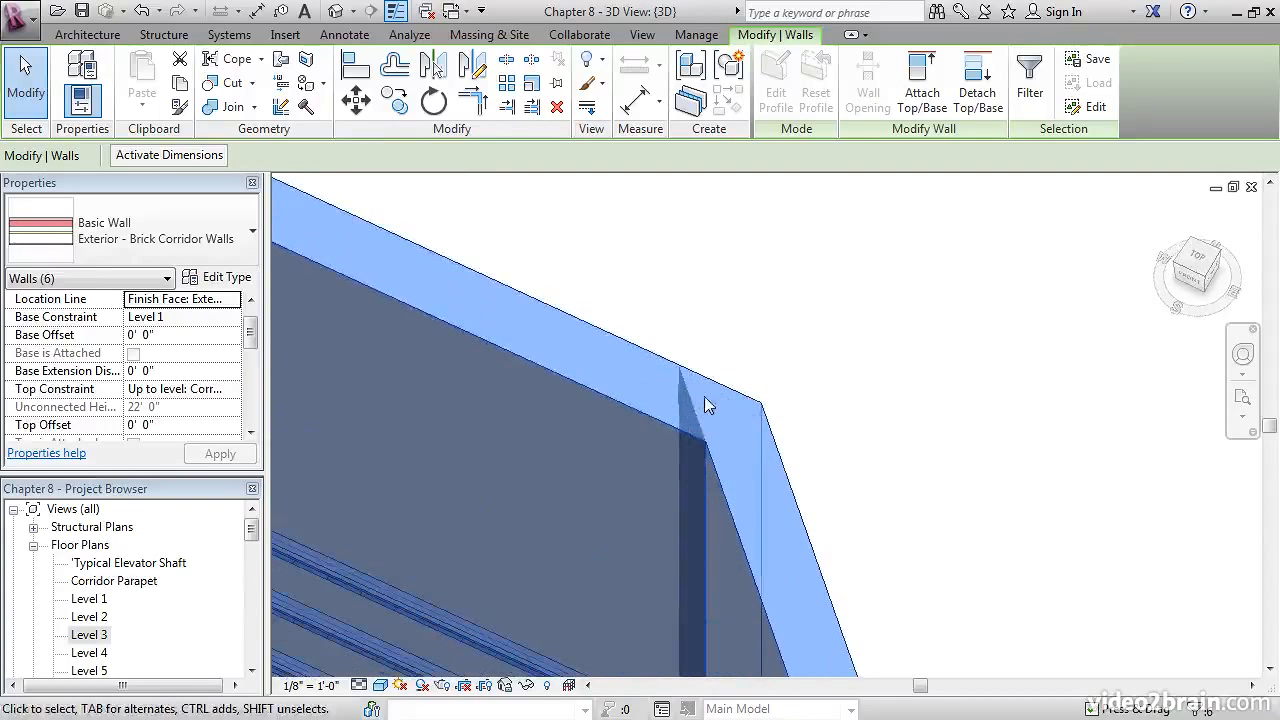
pyautogui.moveTo(652, 540); pyautogui.dragTo(723, 471, button='middle')
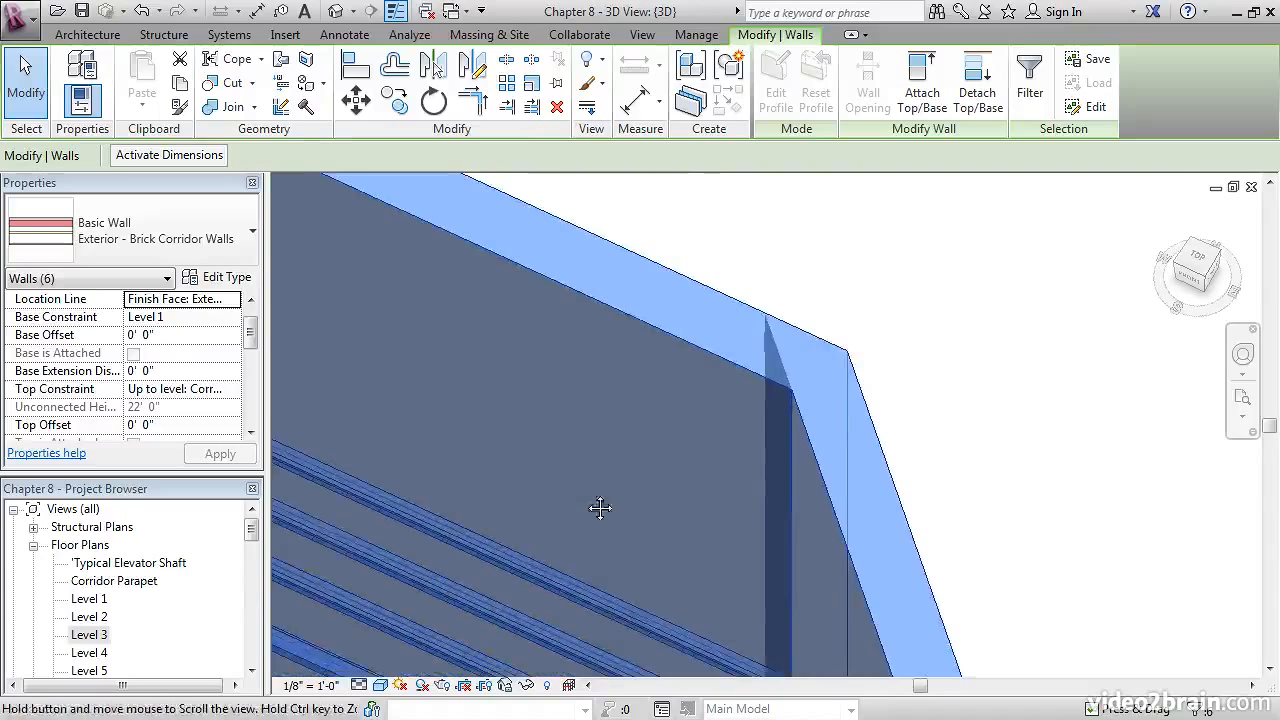
pyautogui.moveTo(597, 508); pyautogui.dragTo(680, 492, button='middle')
# Open the Level 1 floor plan at the corridor and clear the wall selection.
pyautogui.doubleClick(89, 599)
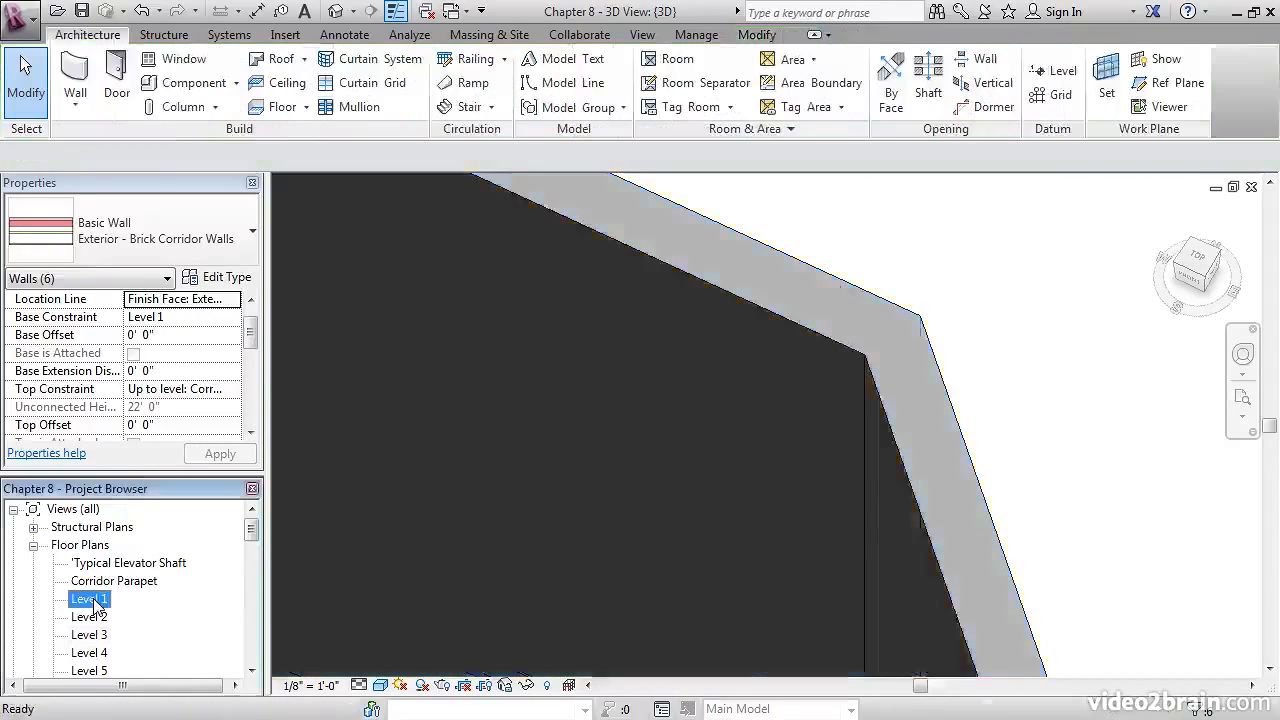
pyautogui.moveTo(580, 357); pyautogui.dragTo(586, 414, button='middle')
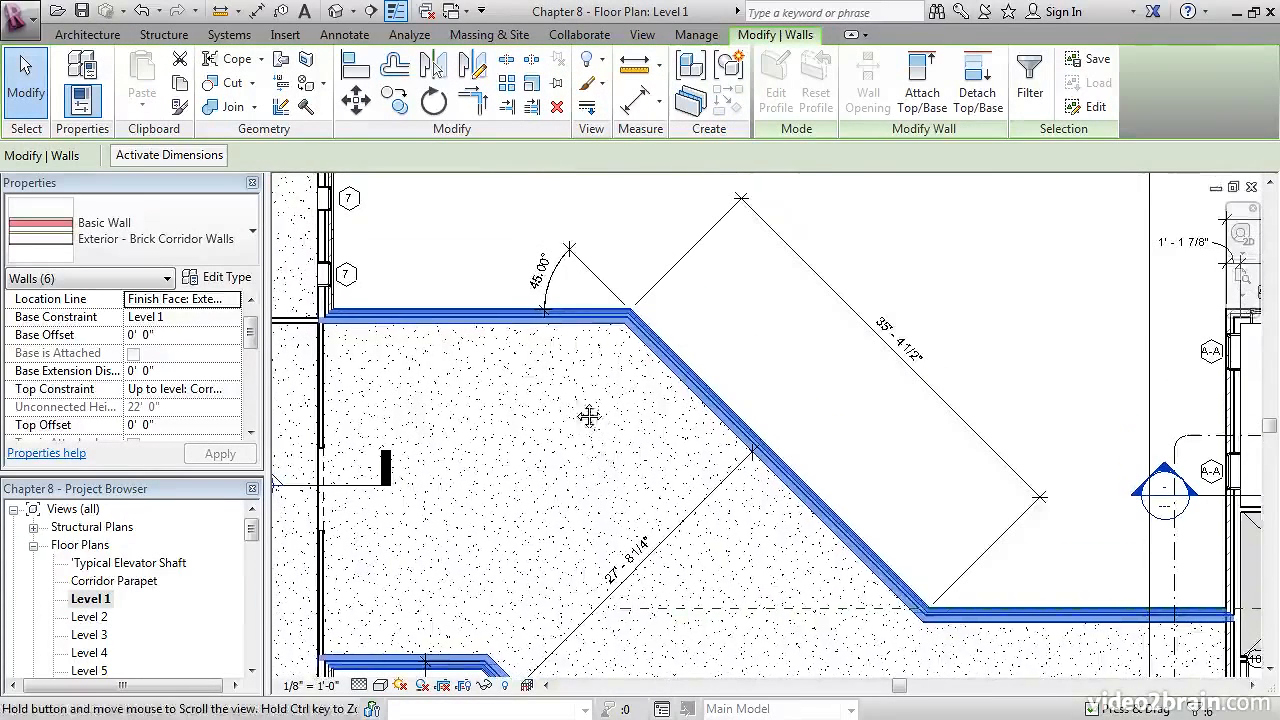
pyautogui.click(757, 331)
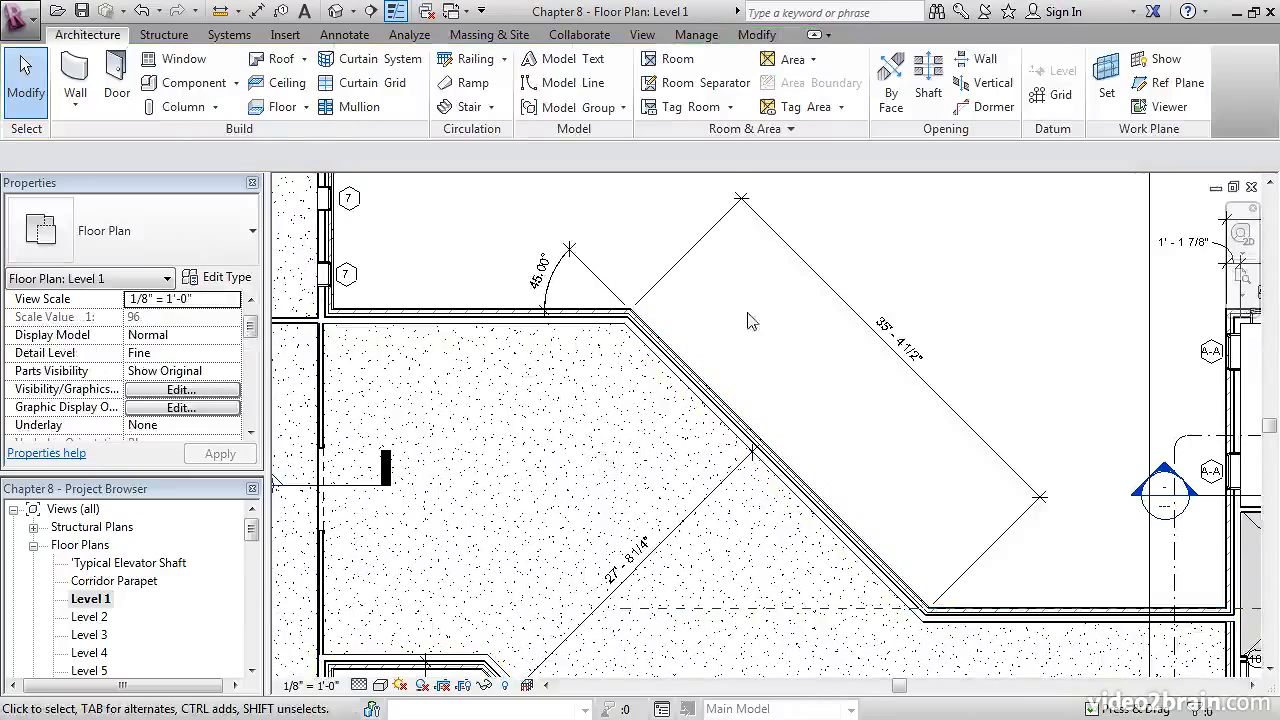
# Change the wall join at the upper bend of the corridor's north wall to Miter.
pyautogui.click(756, 36)
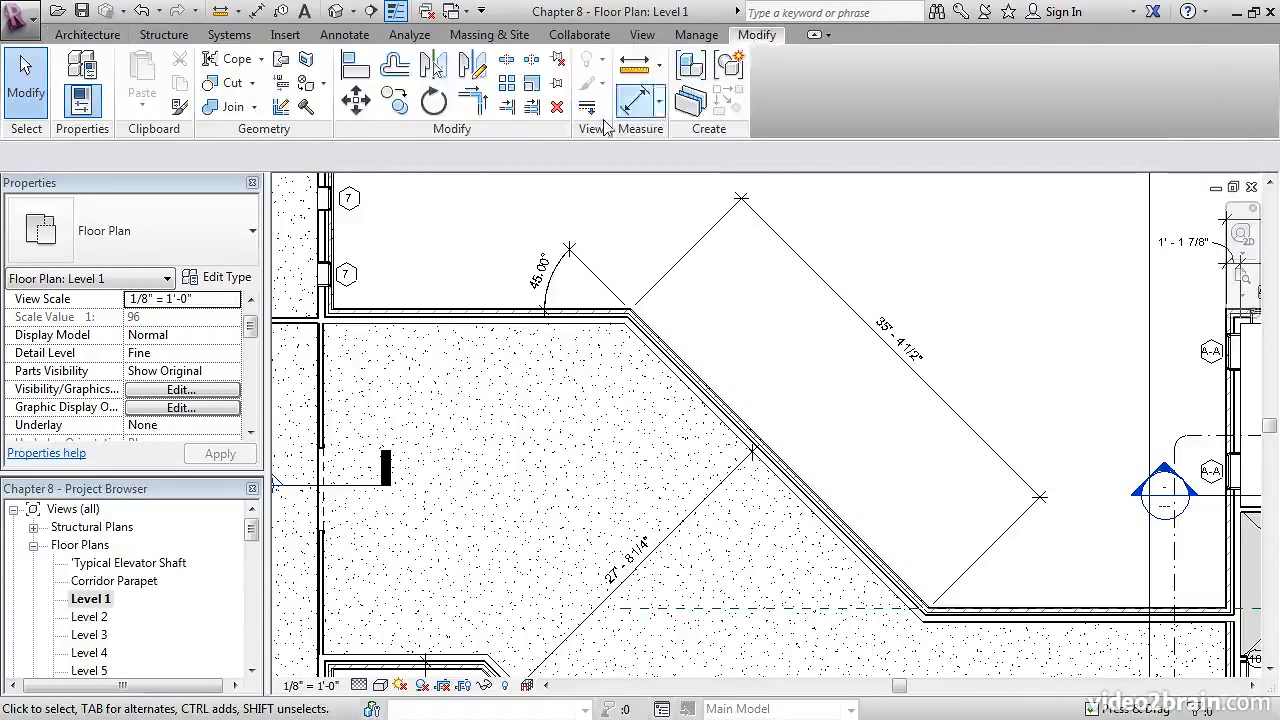
pyautogui.click(281, 107)
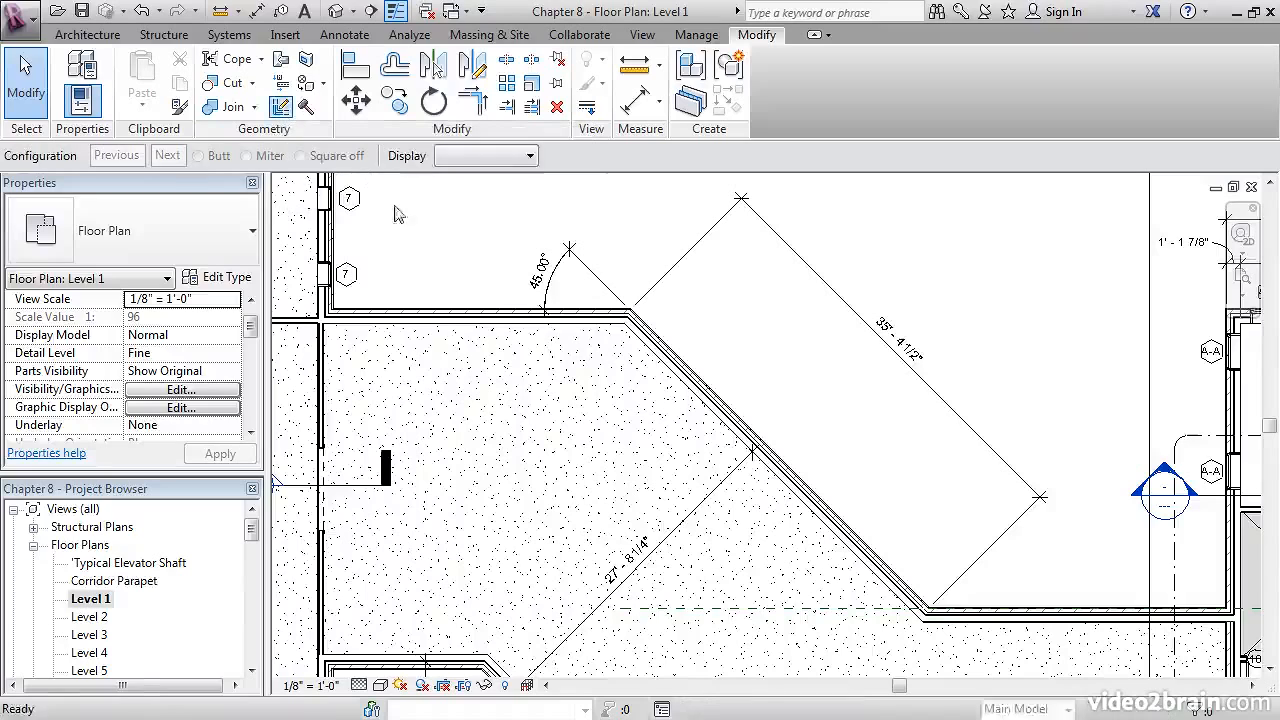
pyautogui.click(627, 323)
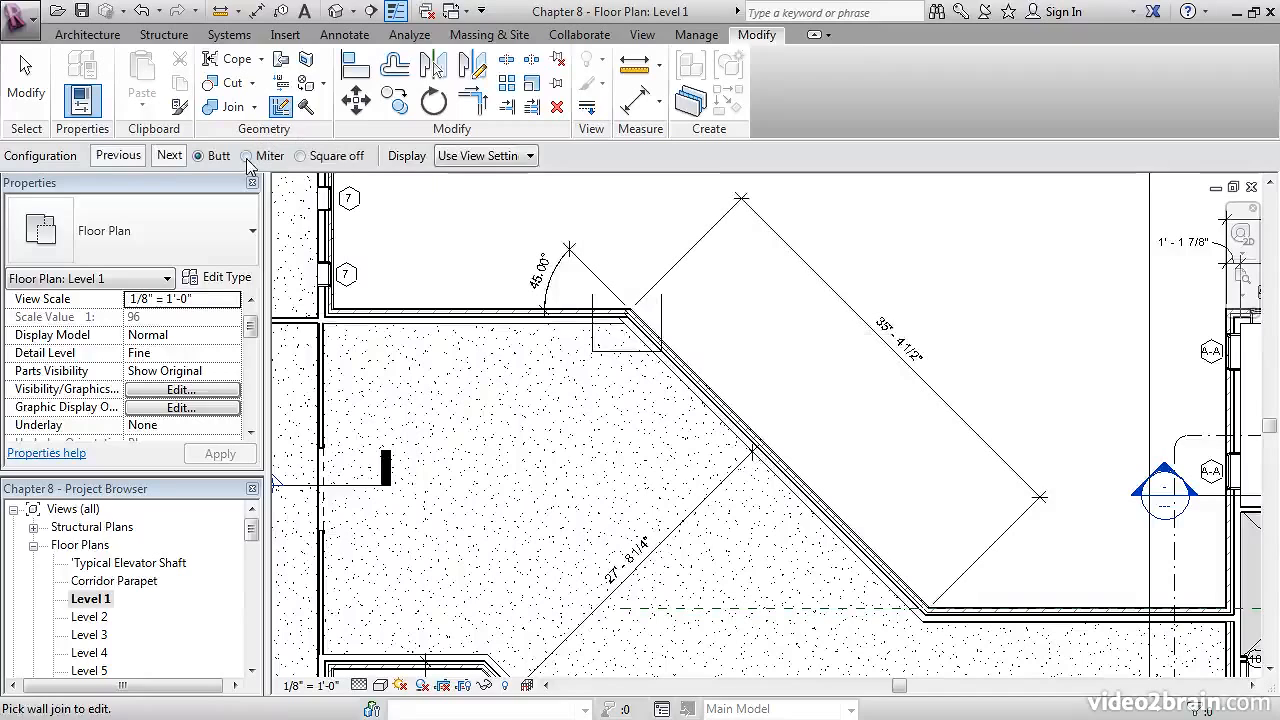
pyautogui.click(246, 156)
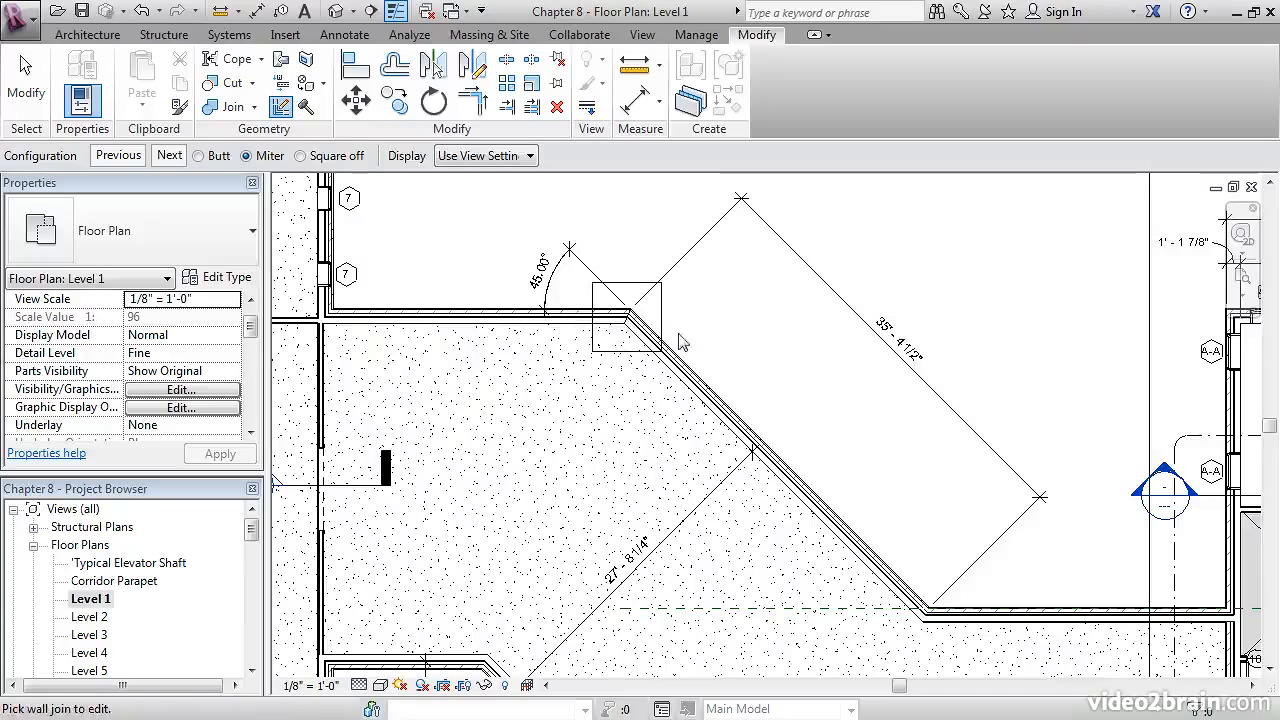
# Set the wall join at the lower bend of the corridor's north wall to Miter.
pyautogui.moveTo(690, 345); pyautogui.dragTo(602, 338, button='middle')
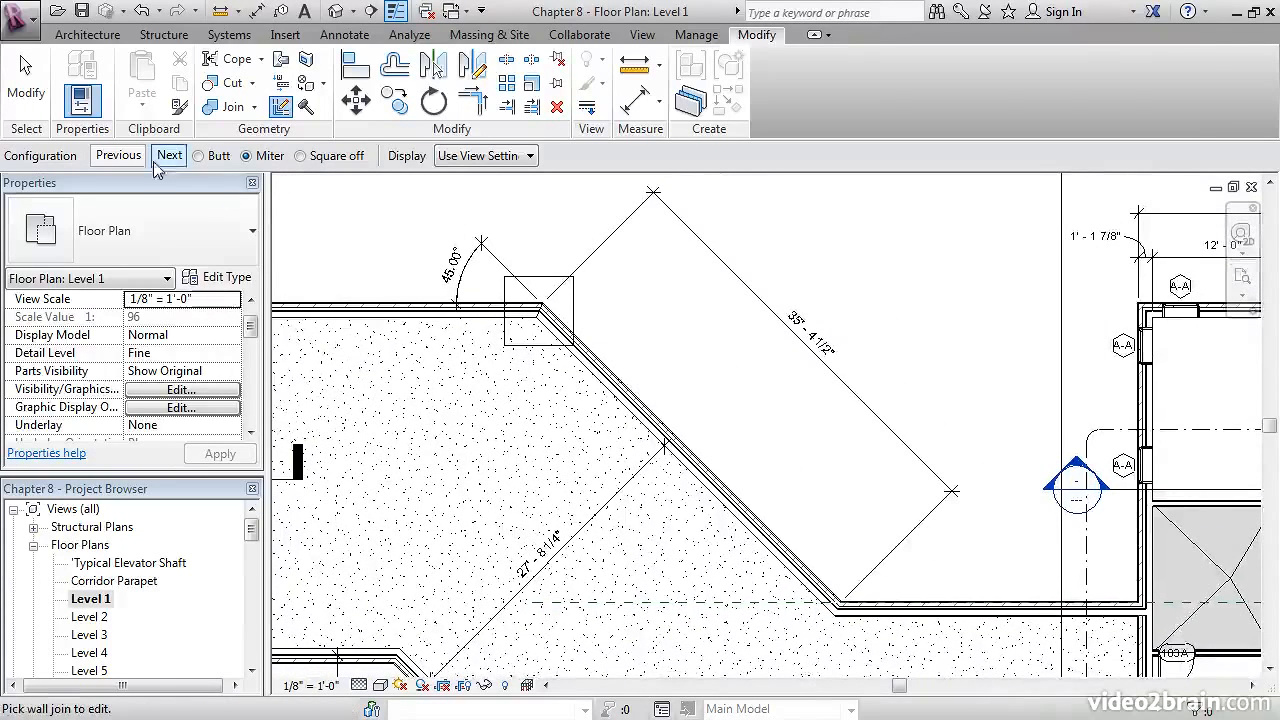
pyautogui.click(830, 605)
pyautogui.moveTo(830, 605); pyautogui.dragTo(729, 553, button='middle')
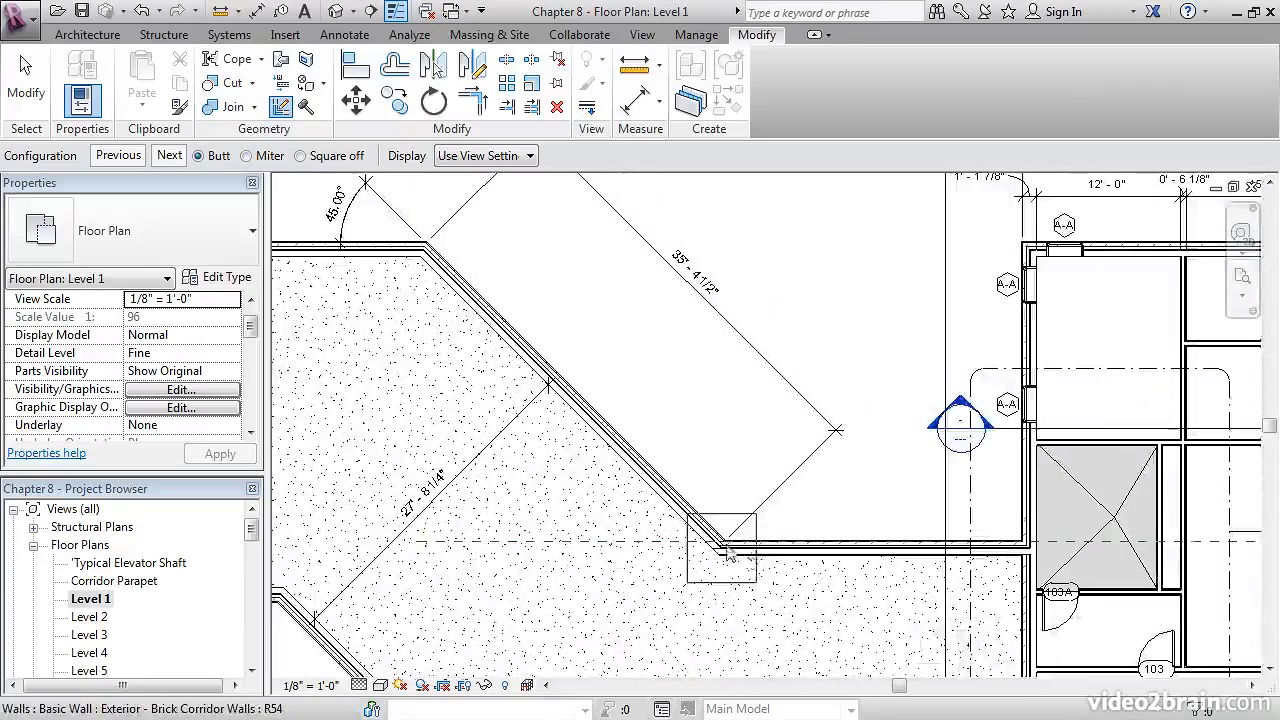
pyautogui.scroll(3, 729, 553)
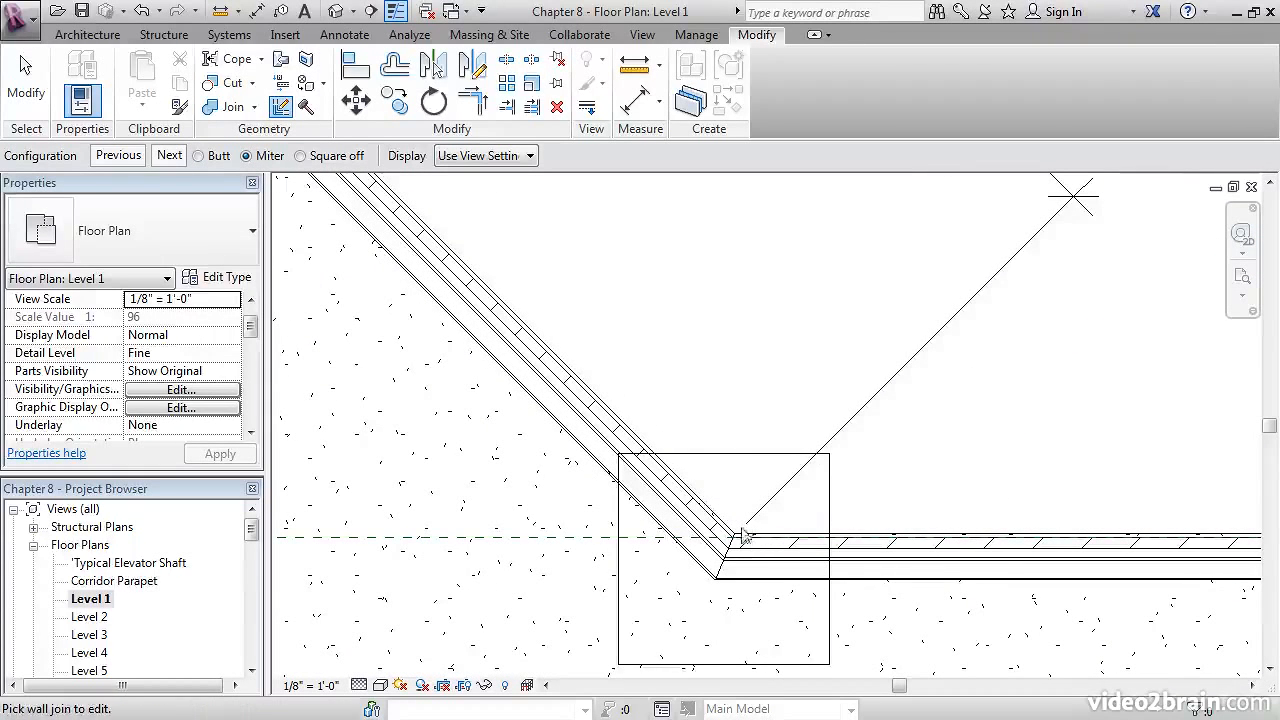
# Set the wall join at the lower bend of the corridor's south wall to Miter.
pyautogui.moveTo(501, 578); pyautogui.dragTo(686, 382, button='middle')
pyautogui.scroll(-4, 683, 346)
pyautogui.scroll(2, 675, 487)
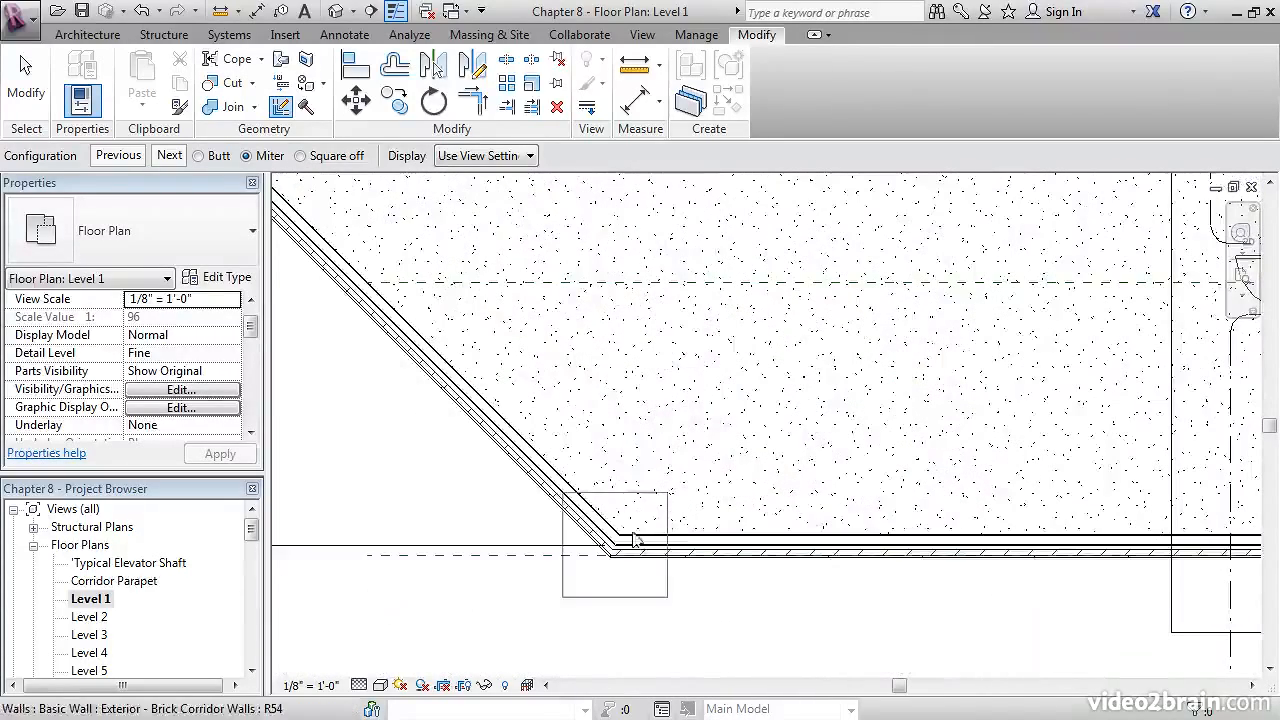
pyautogui.click(212, 156)
# Miter the wall join at the upper bend of the corridor's south wall and end wall join editing.
pyautogui.moveTo(480, 361); pyautogui.dragTo(934, 660, button='middle')
pyautogui.click(634, 400)
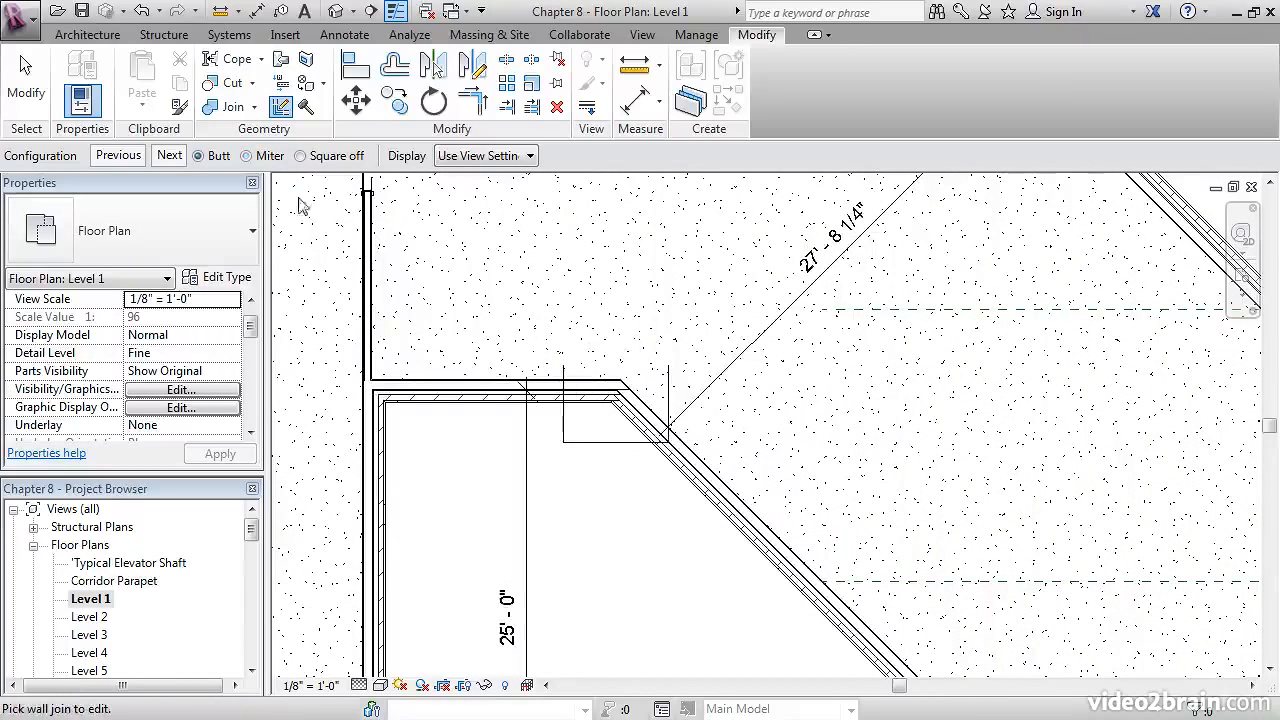
pyautogui.click(247, 156)
pyautogui.click(623, 540)
pyautogui.press('Escape')
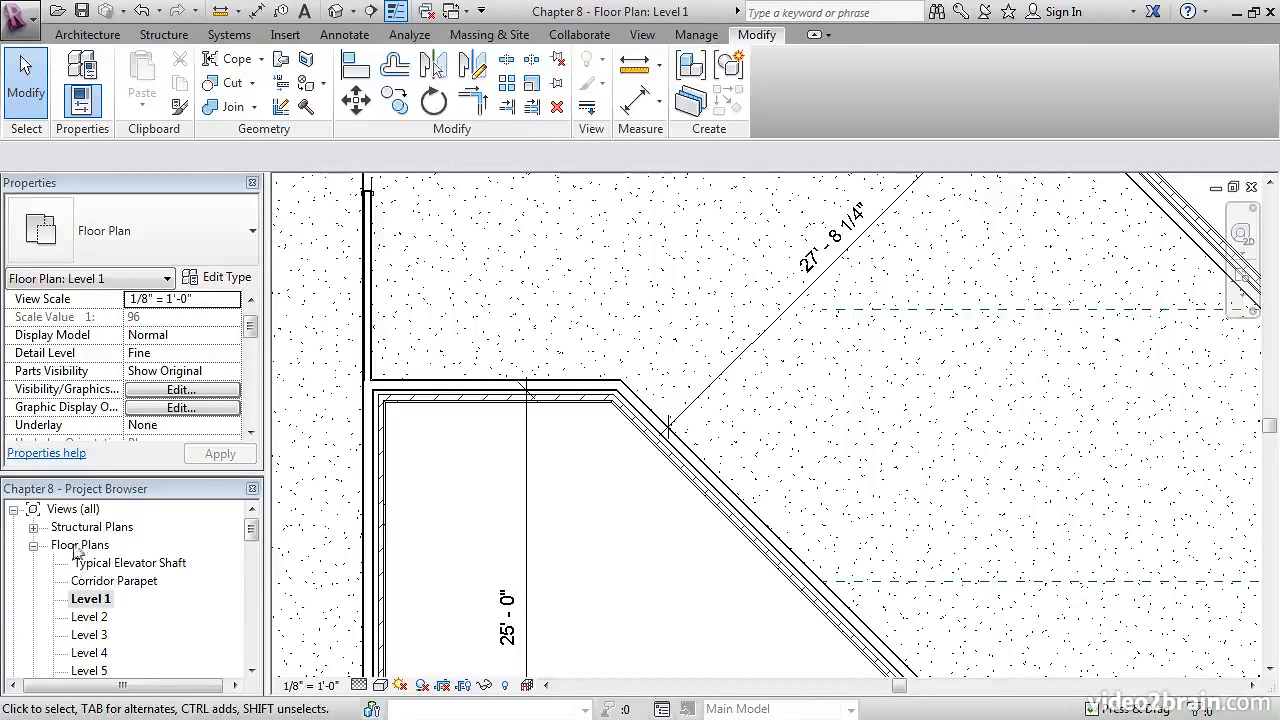
# Open the Level 3 floor plan and examine the corridor walls and where they meet the two buildings.
pyautogui.doubleClick(92, 635)
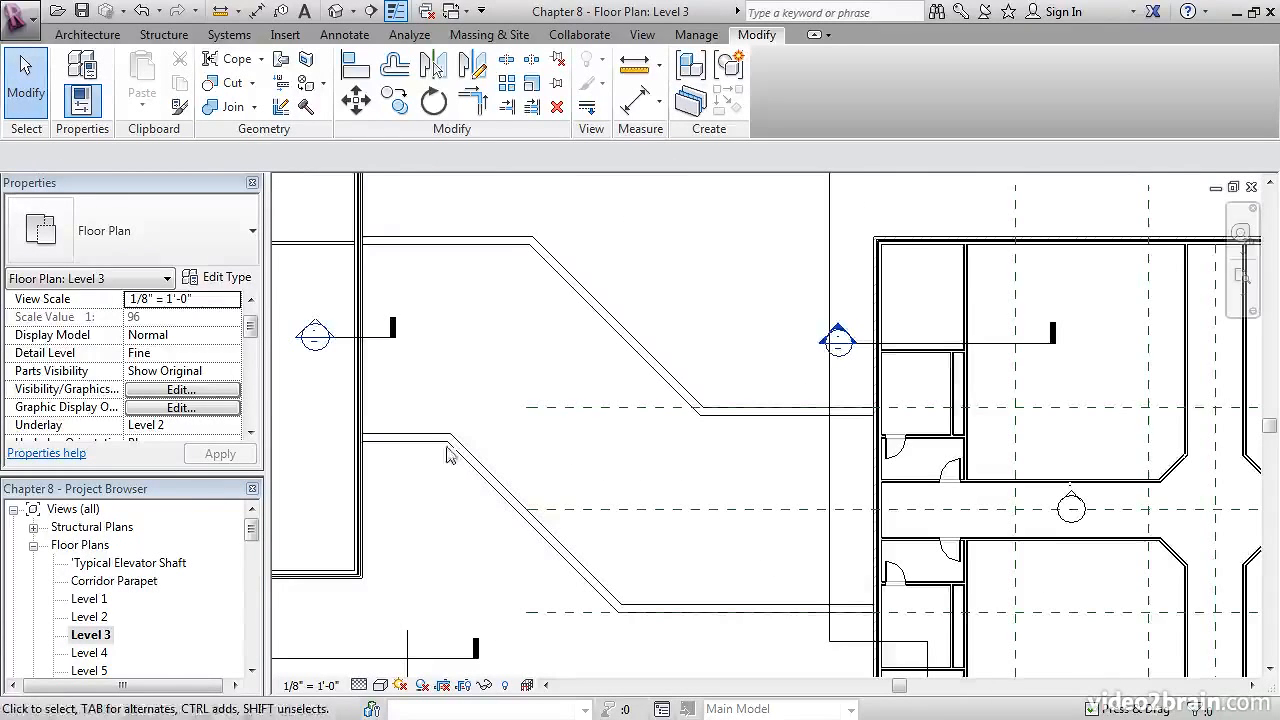
pyautogui.moveTo(696, 471); pyautogui.dragTo(632, 453, button='middle')
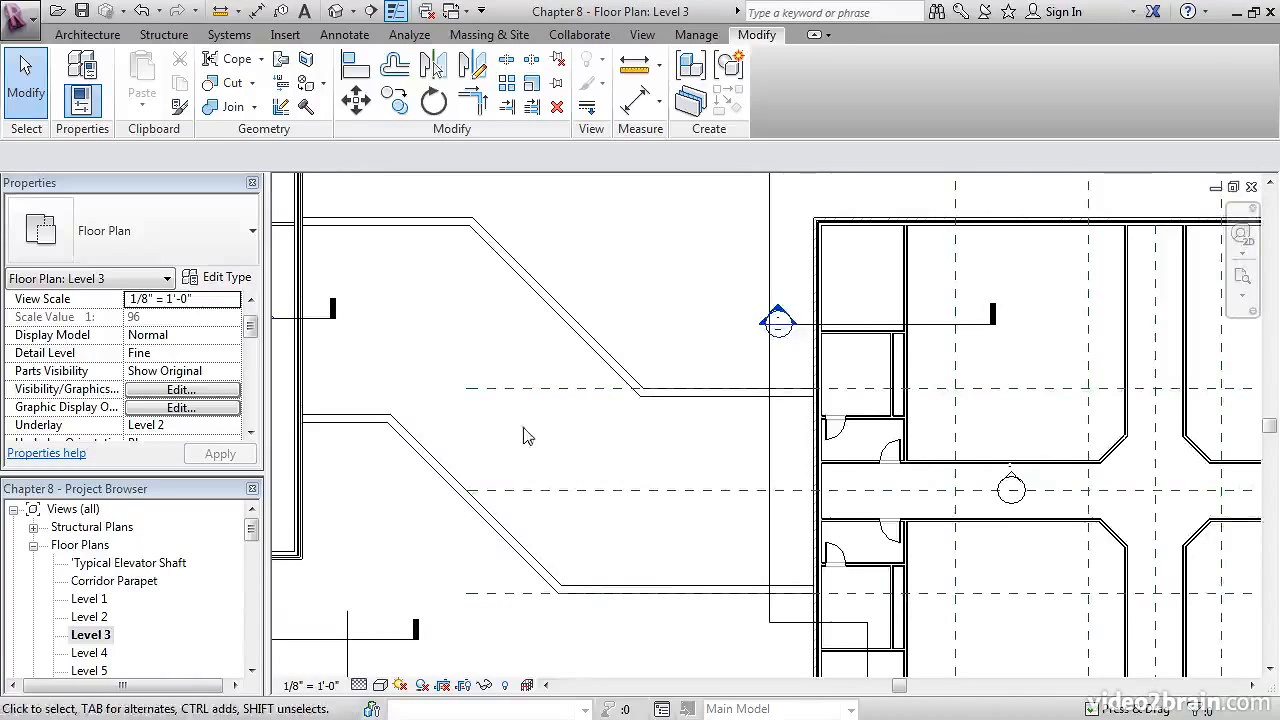
pyautogui.moveTo(527, 436); pyautogui.dragTo(618, 440, button='middle')
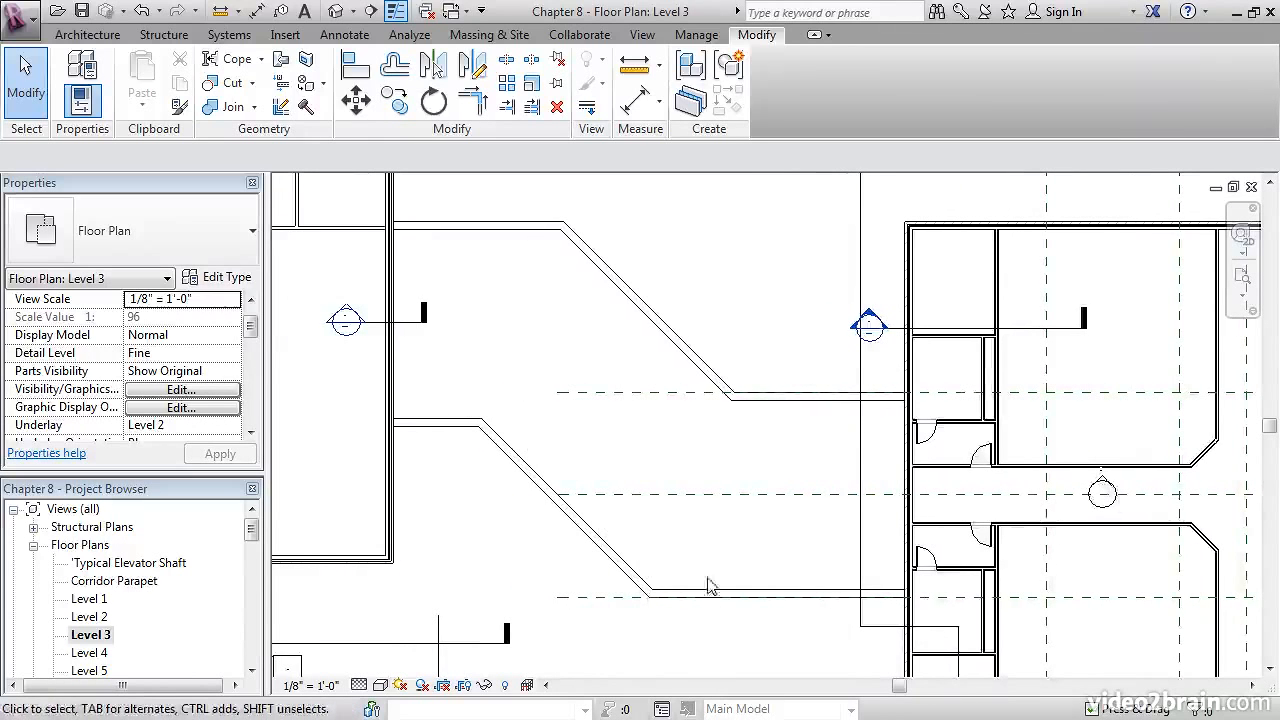
pyautogui.scroll(3, 826, 401)
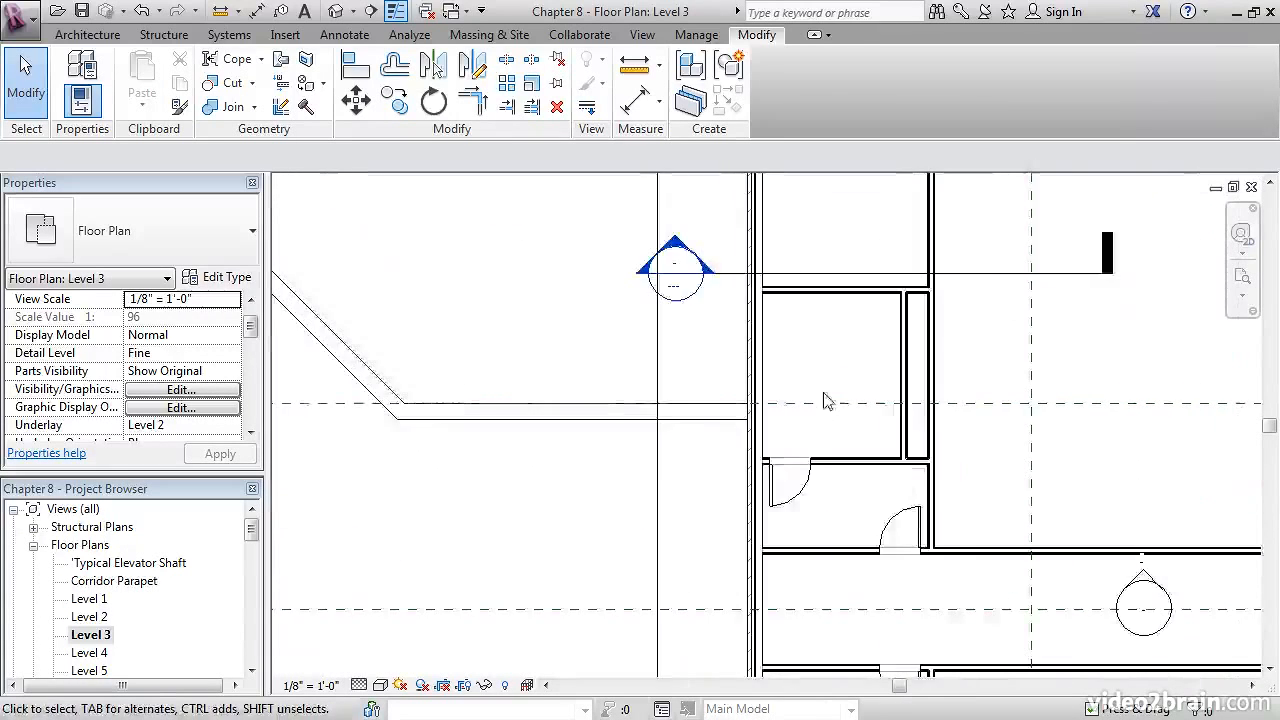
pyautogui.scroll(1, 826, 401)
pyautogui.scroll(-4, 797, 406)
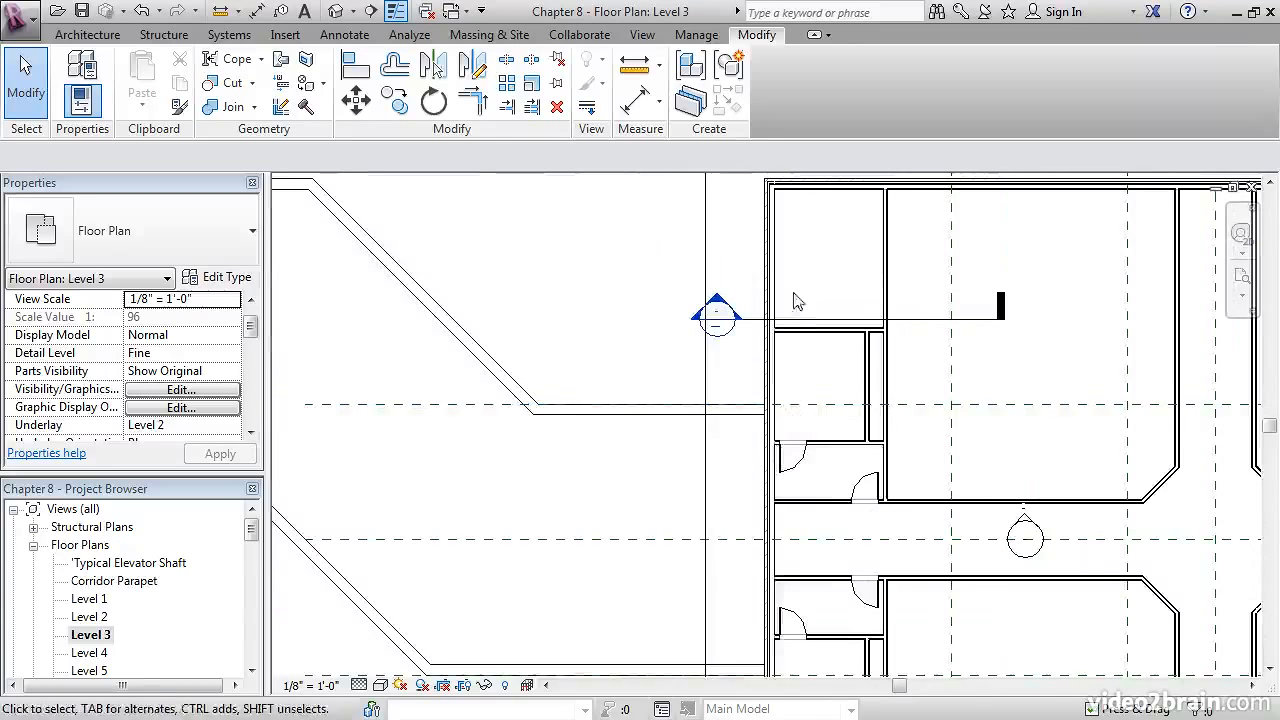
pyautogui.moveTo(663, 460); pyautogui.dragTo(923, 517, button='middle')
pyautogui.moveTo(620, 363); pyautogui.dragTo(630, 410, button='middle')
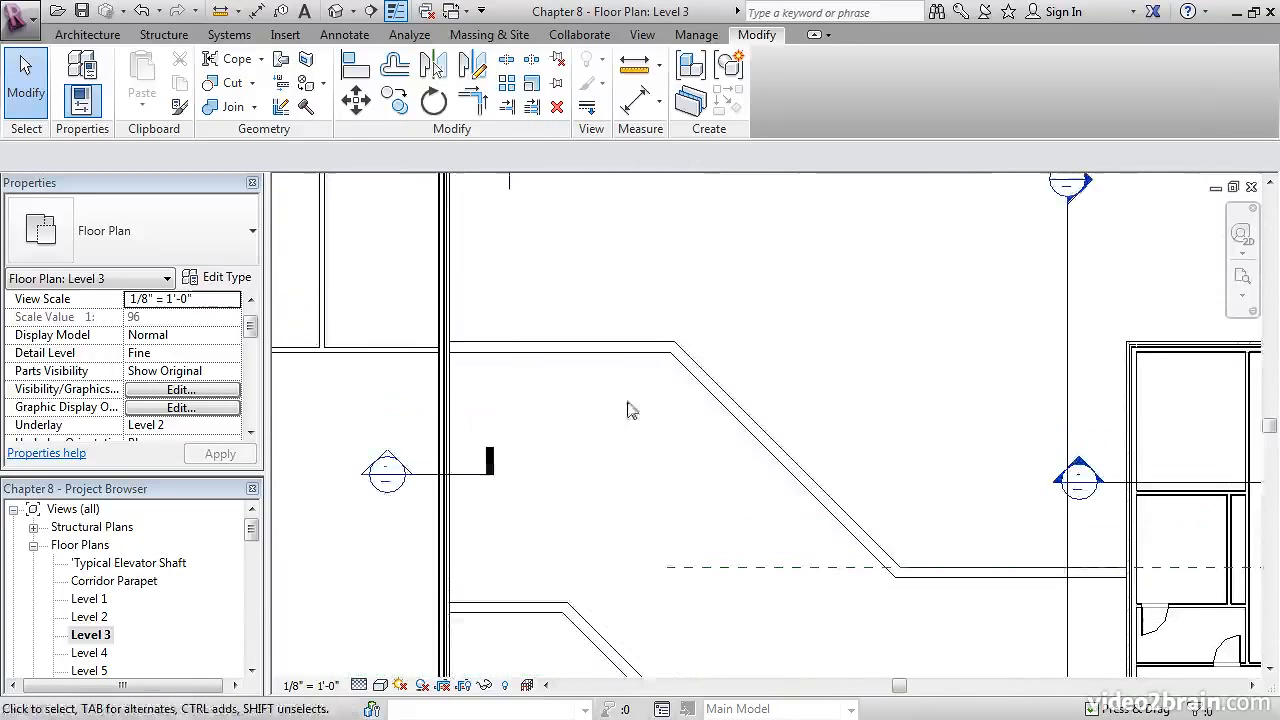
pyautogui.scroll(2, 500, 343)
pyautogui.scroll(-4, 551, 377)
pyautogui.scroll(-1, 566, 396)
pyautogui.moveTo(700, 550); pyautogui.dragTo(694, 460, button='middle')
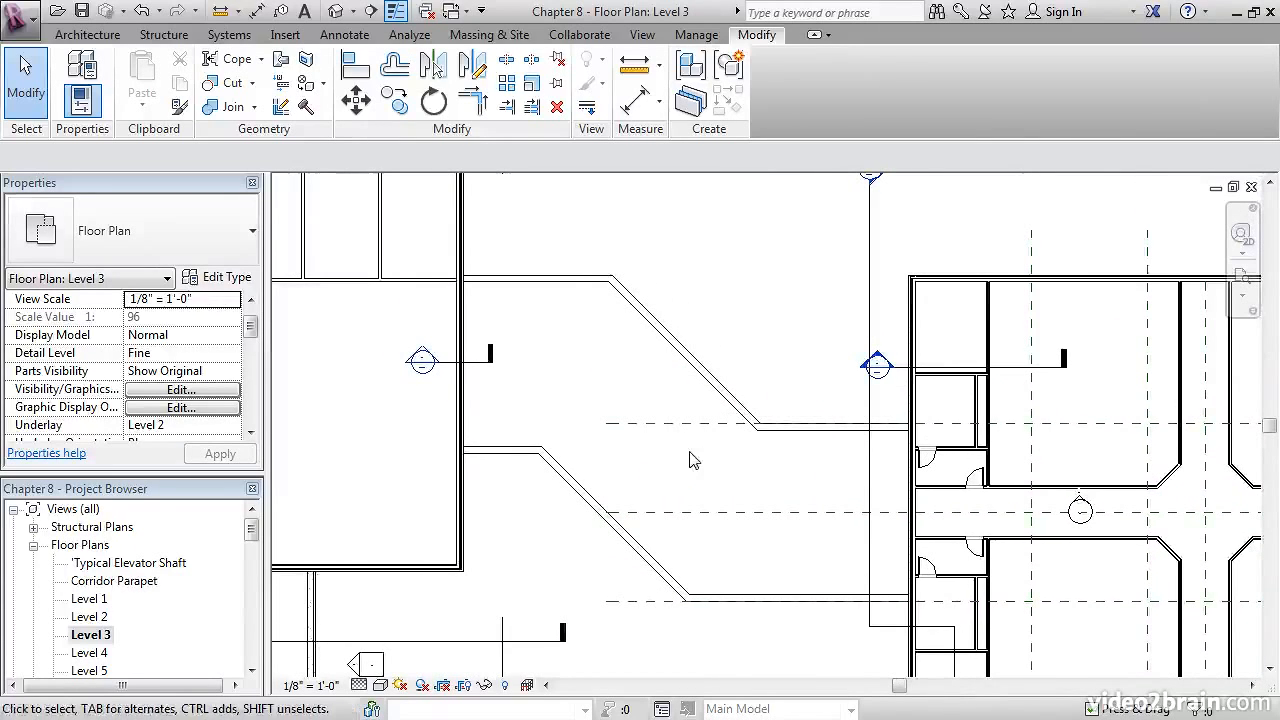
# Start a footprint roof on Level 3 and duplicate the Roof-4" Rigid Insulation type as "Roof-Pitched roof".
pyautogui.click(98, 37)
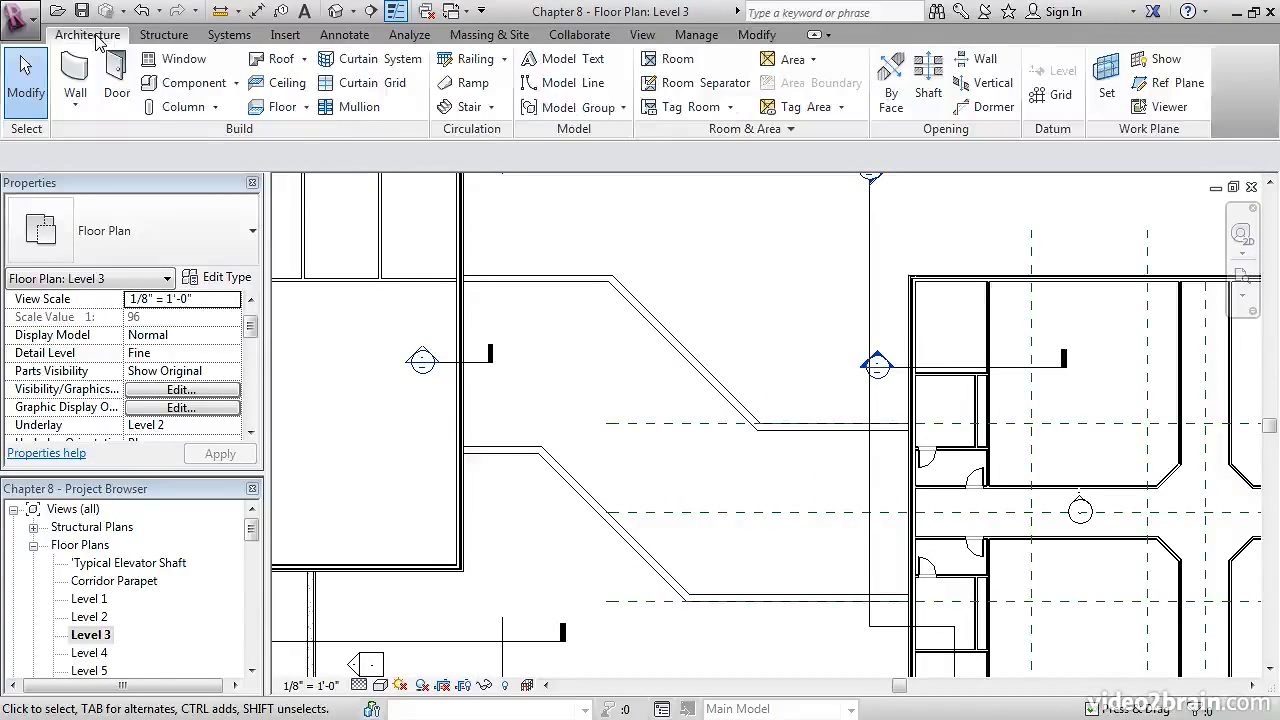
pyautogui.click(274, 60)
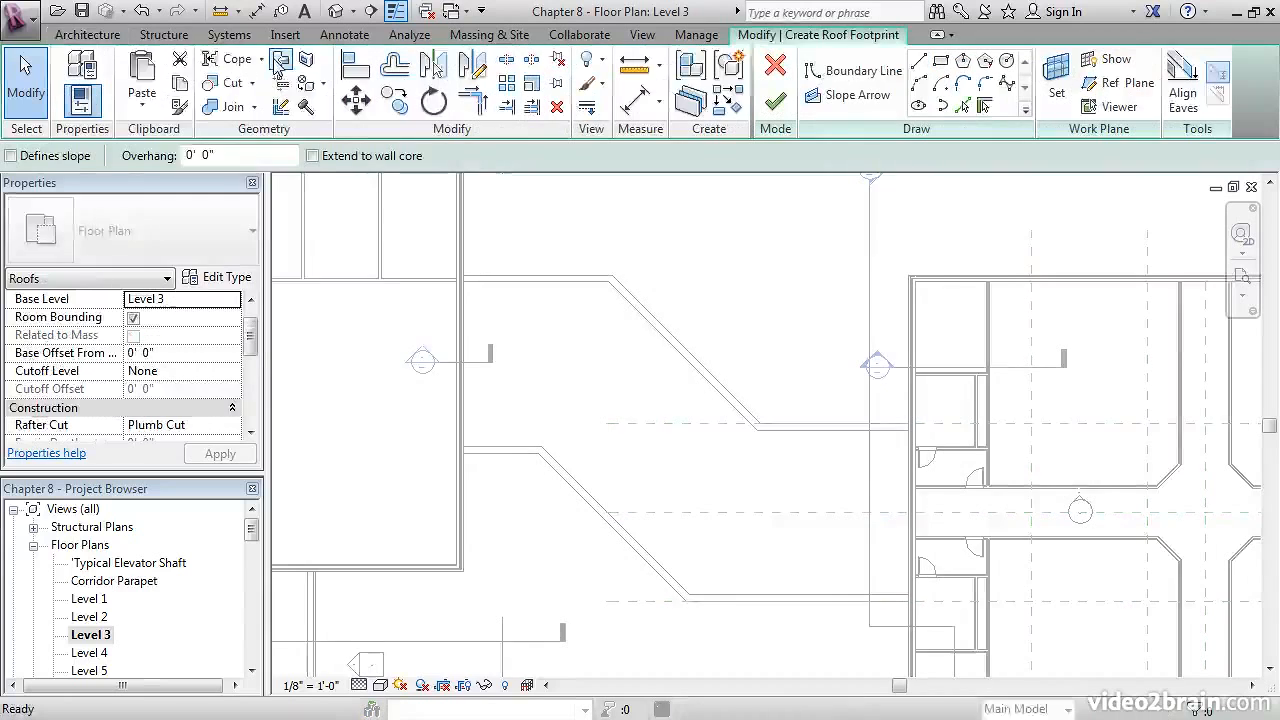
pyautogui.click(224, 281)
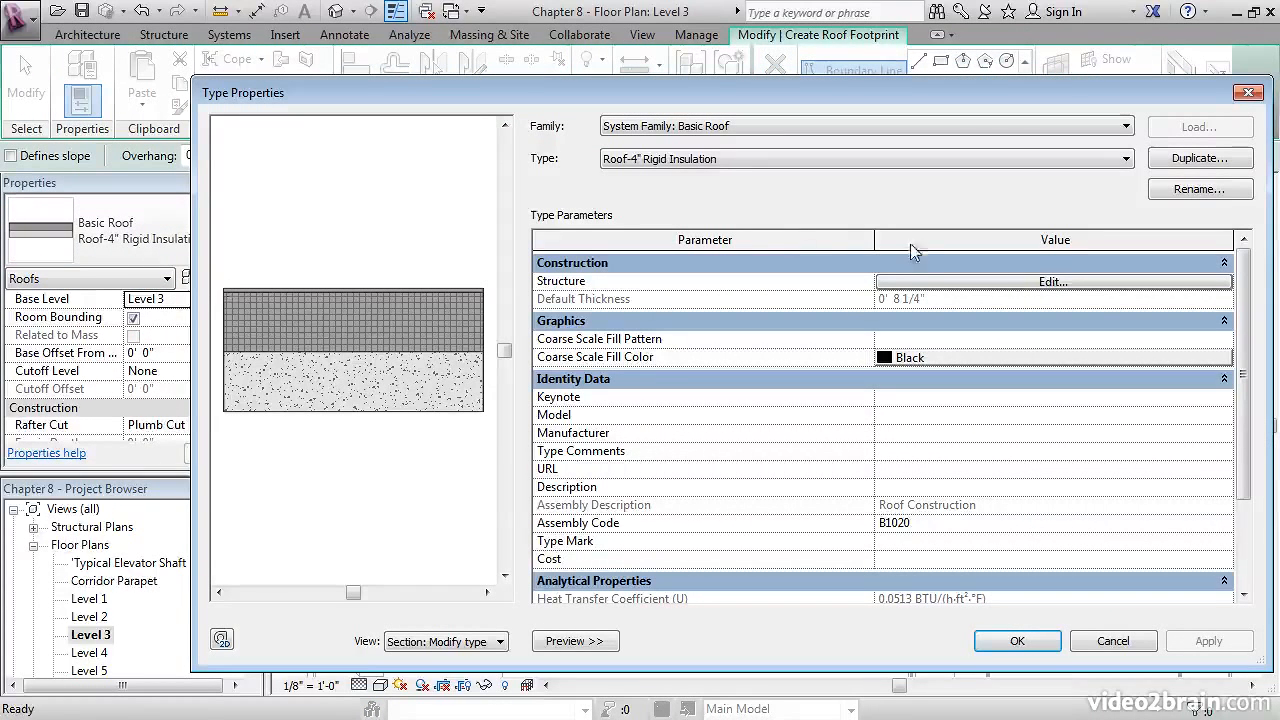
pyautogui.click(1200, 160)
pyautogui.moveTo(882, 246); pyautogui.dragTo(757, 247)
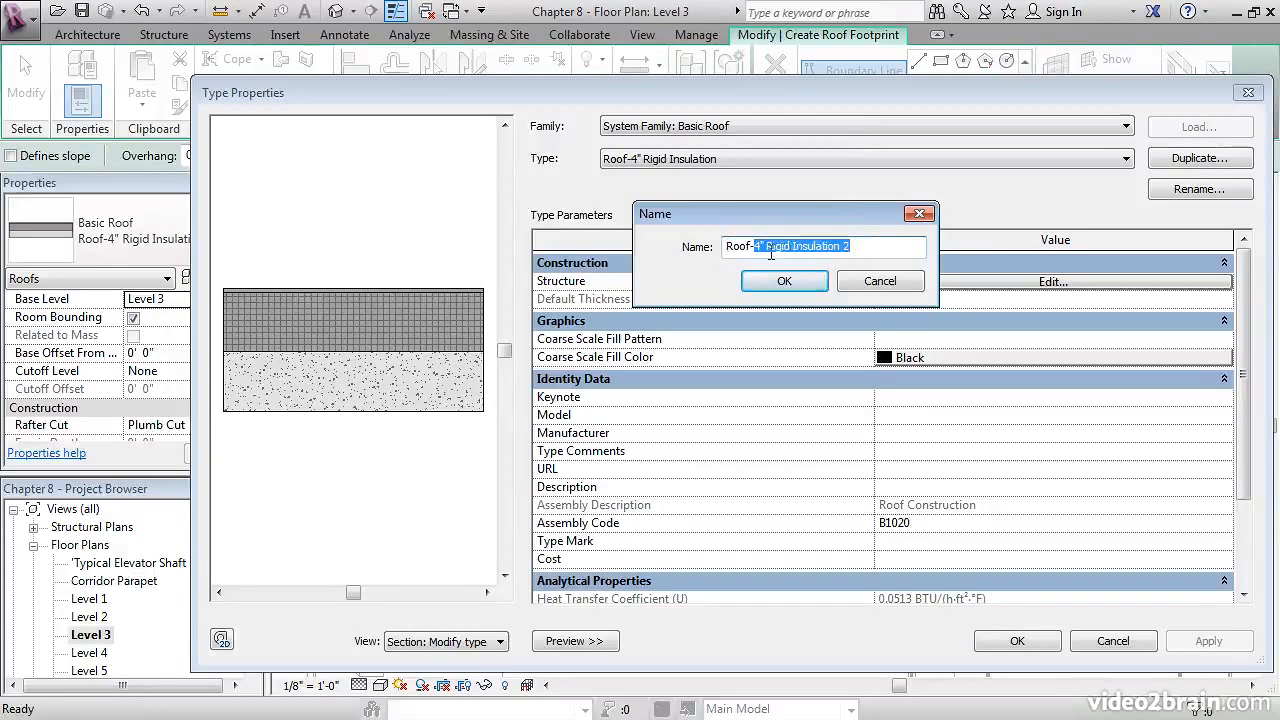
pyautogui.write('Pl')
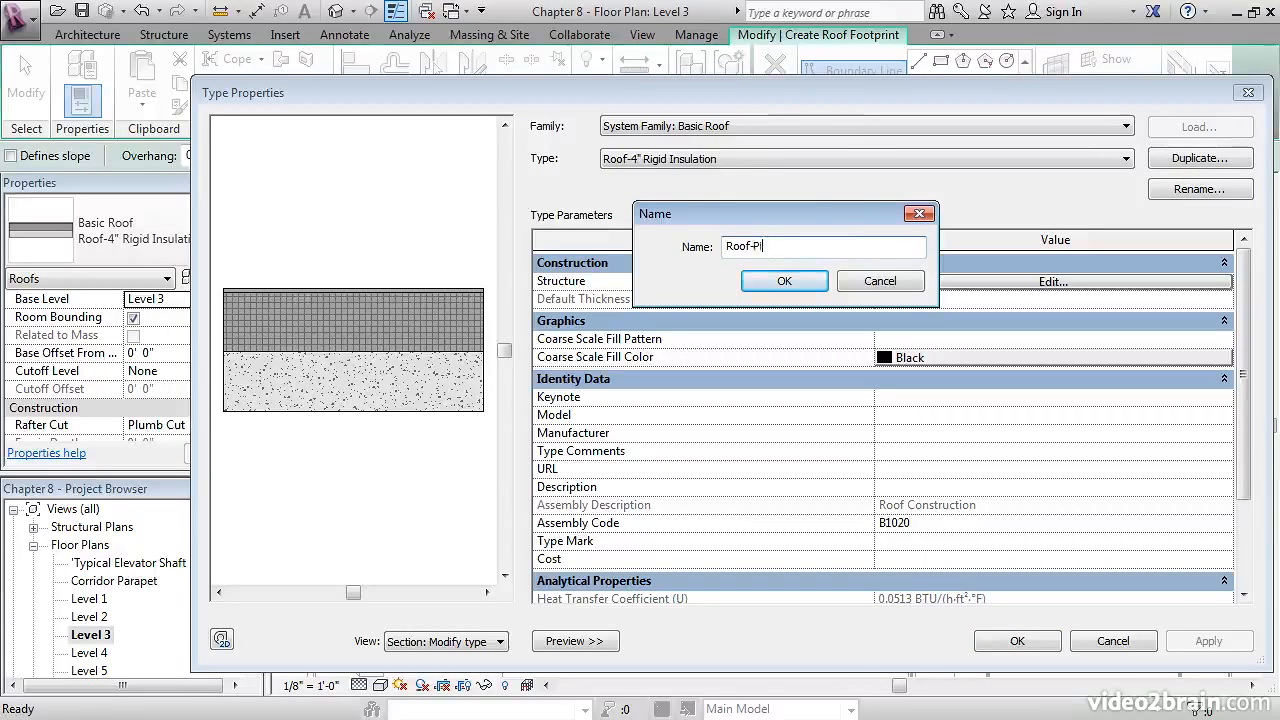
pyautogui.write('tched roof')
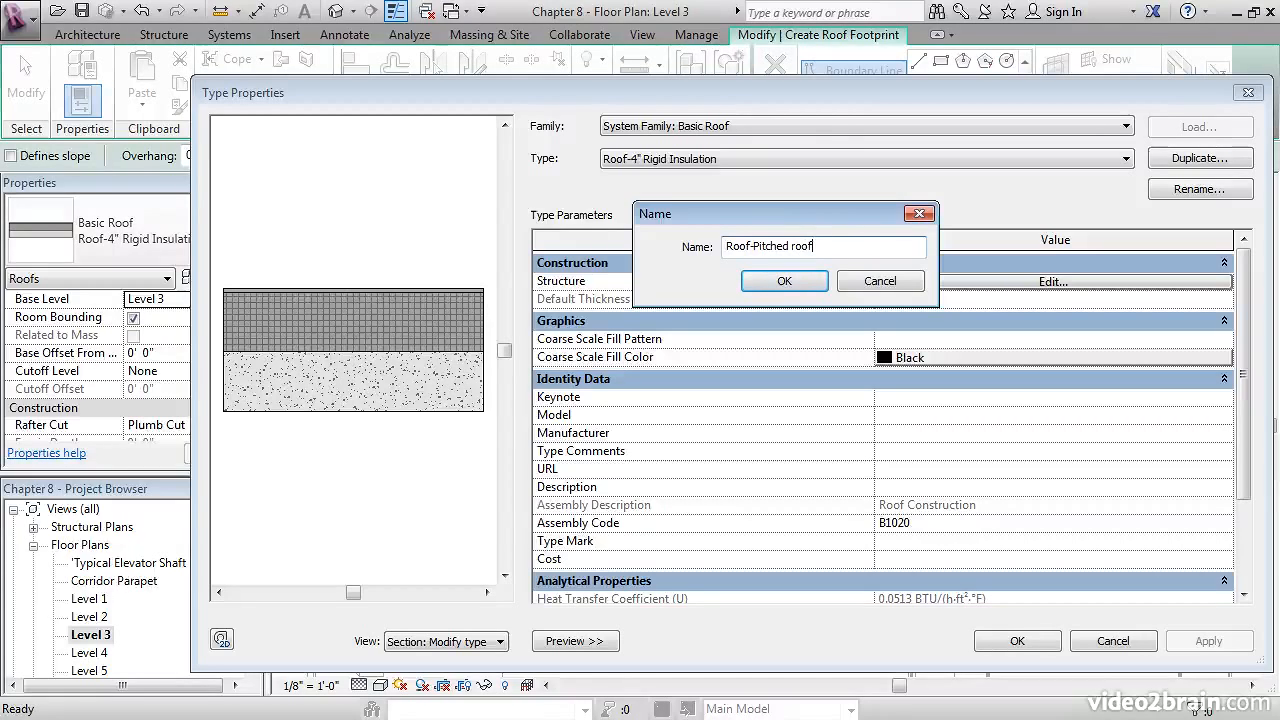
pyautogui.click(760, 283)
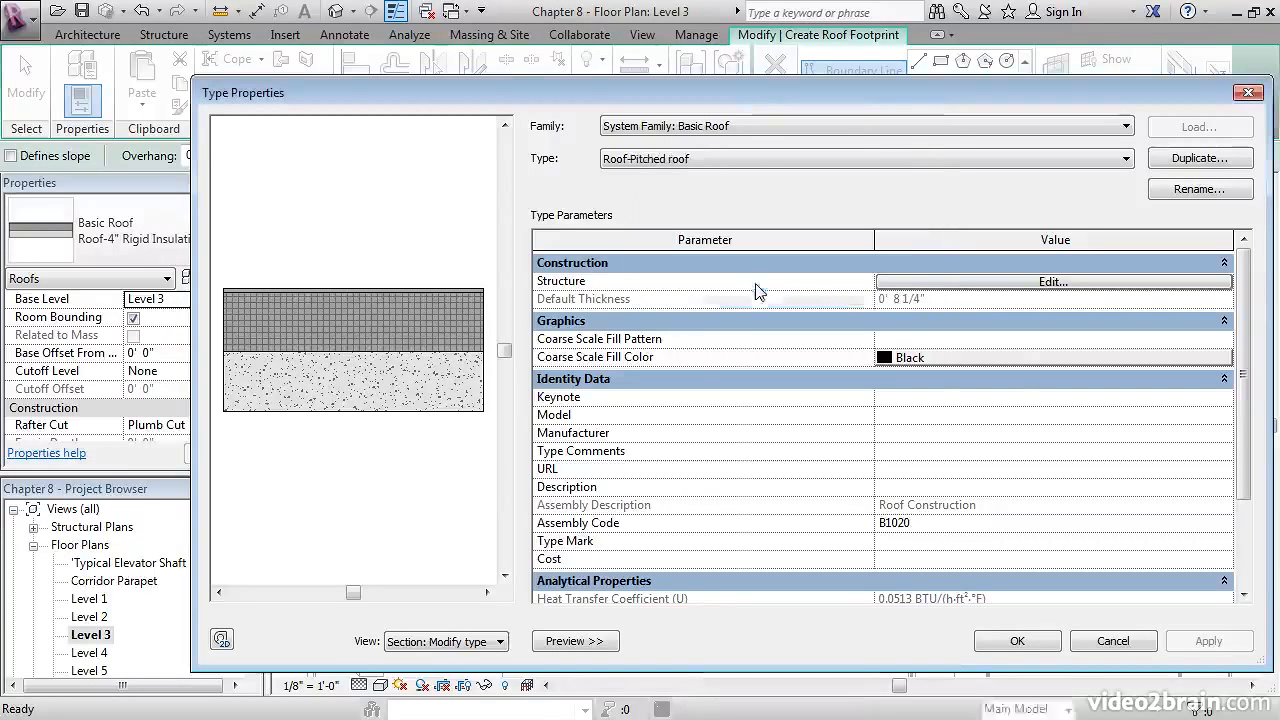
# Open the pitched roof type's structure and delete its rigid insulation Thermal/Air layer.
pyautogui.click(1018, 285)
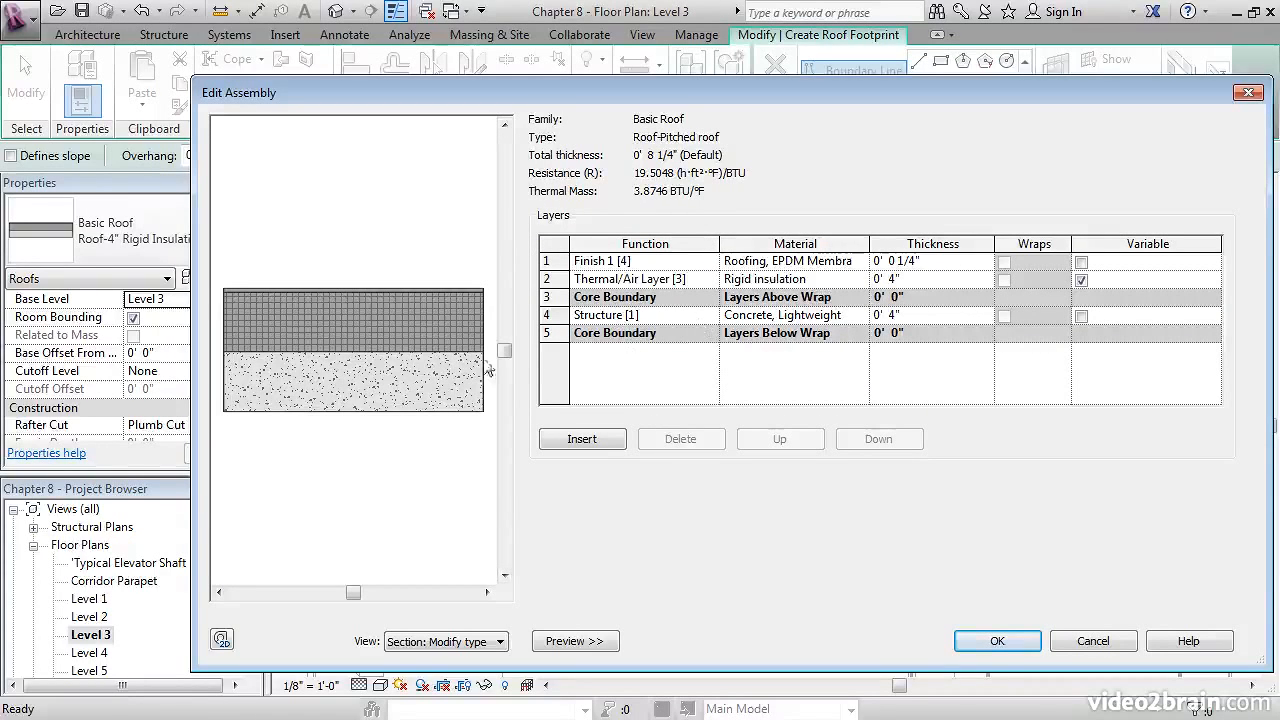
pyautogui.scroll(4, 400, 340)
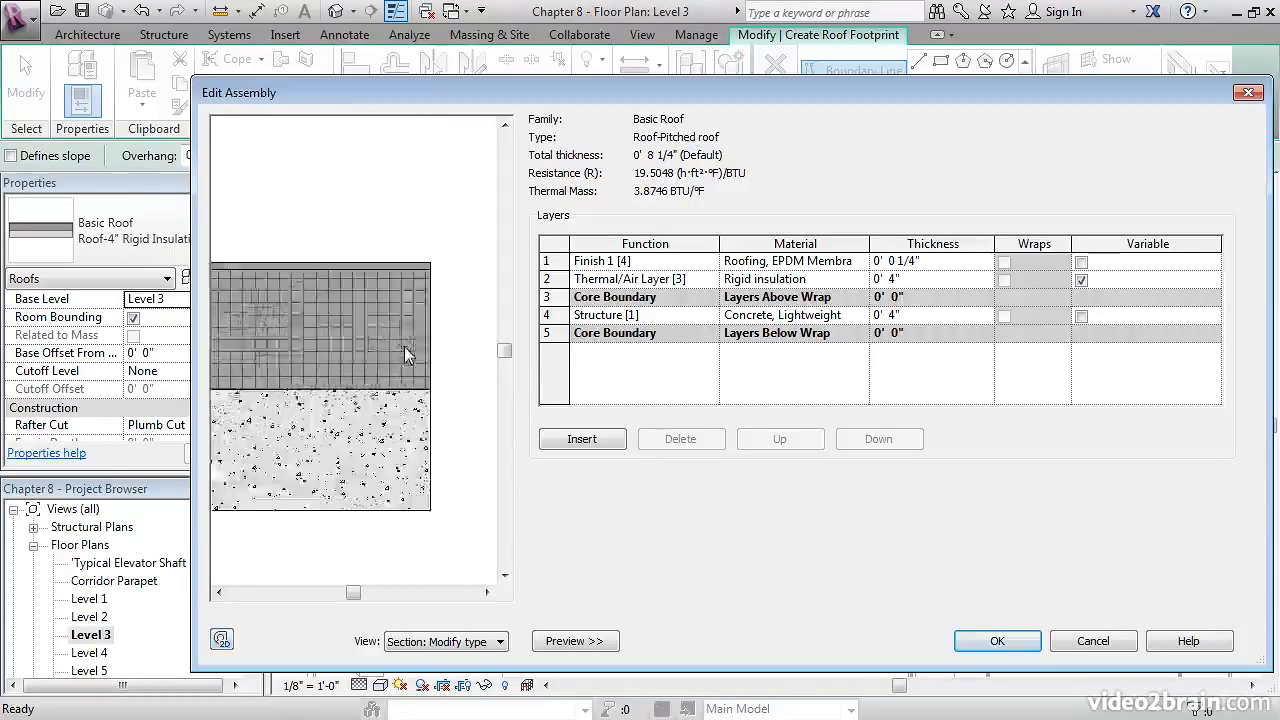
pyautogui.scroll(2, 400, 342)
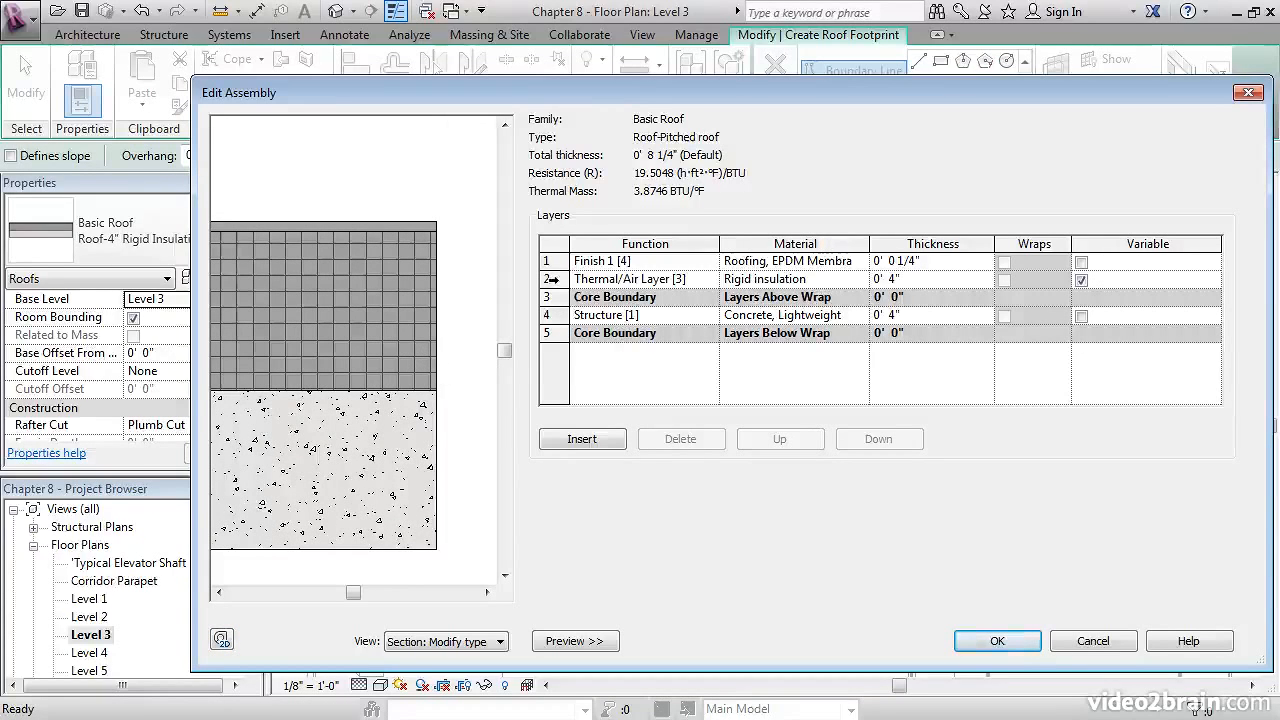
pyautogui.click(552, 280)
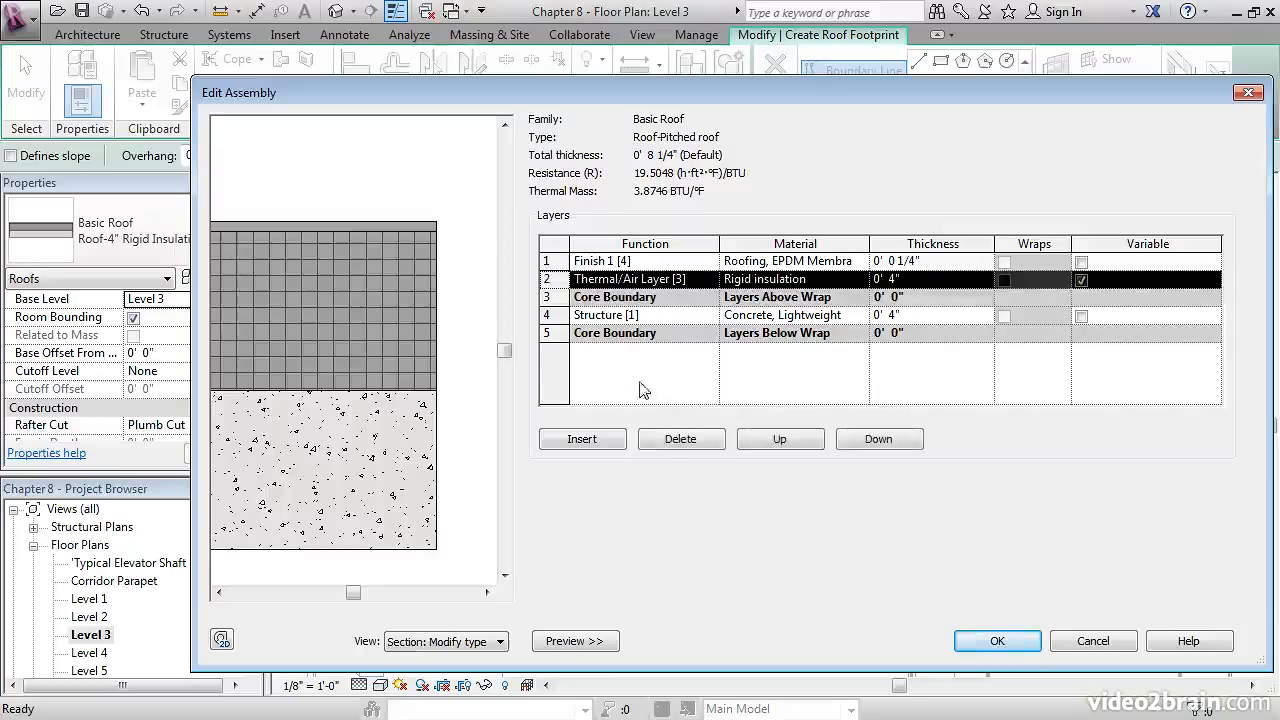
pyautogui.click(670, 440)
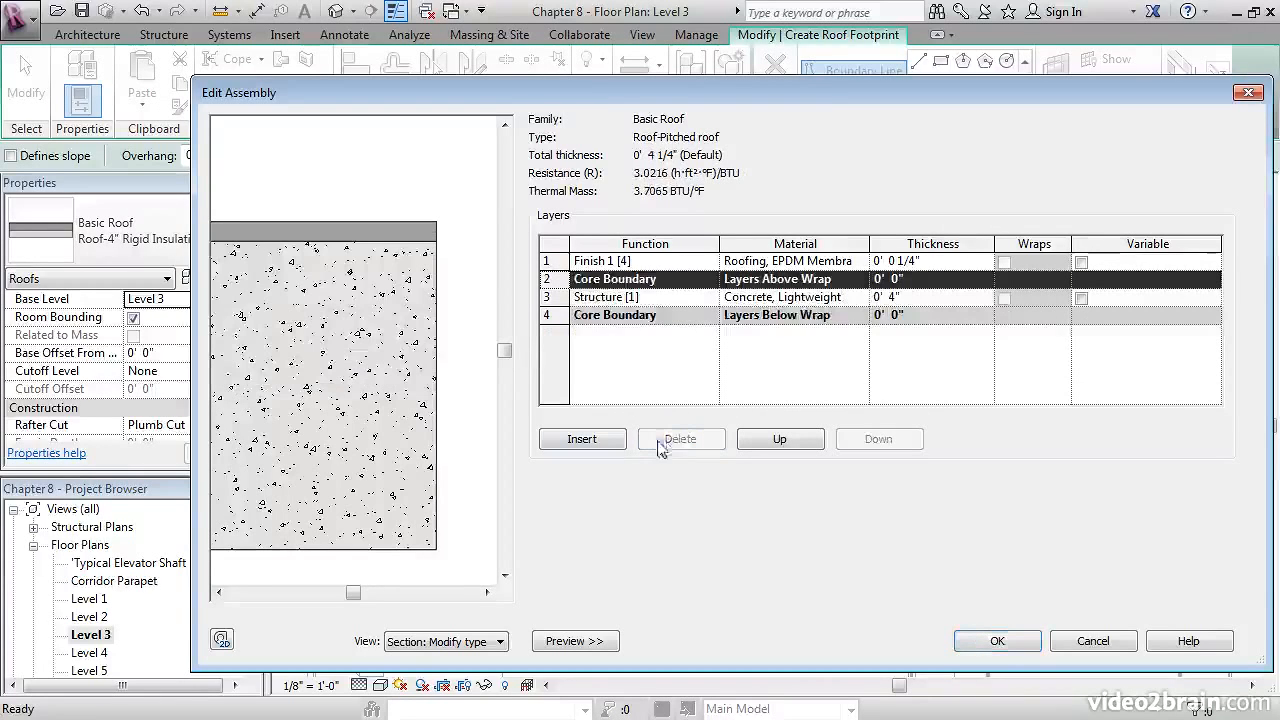
# Search the materials for "ply" and assign Plywood, Sheathing to the roof's Structure [1] layer.
pyautogui.click(754, 297)
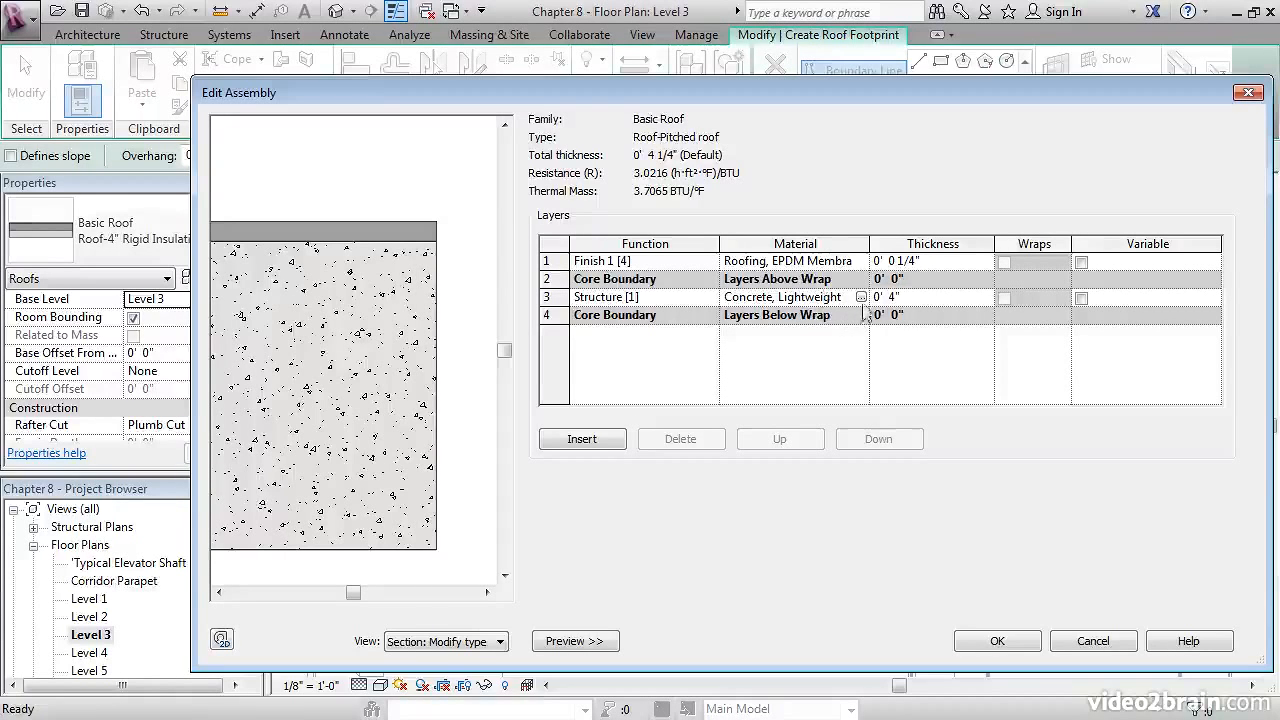
pyautogui.click(860, 297)
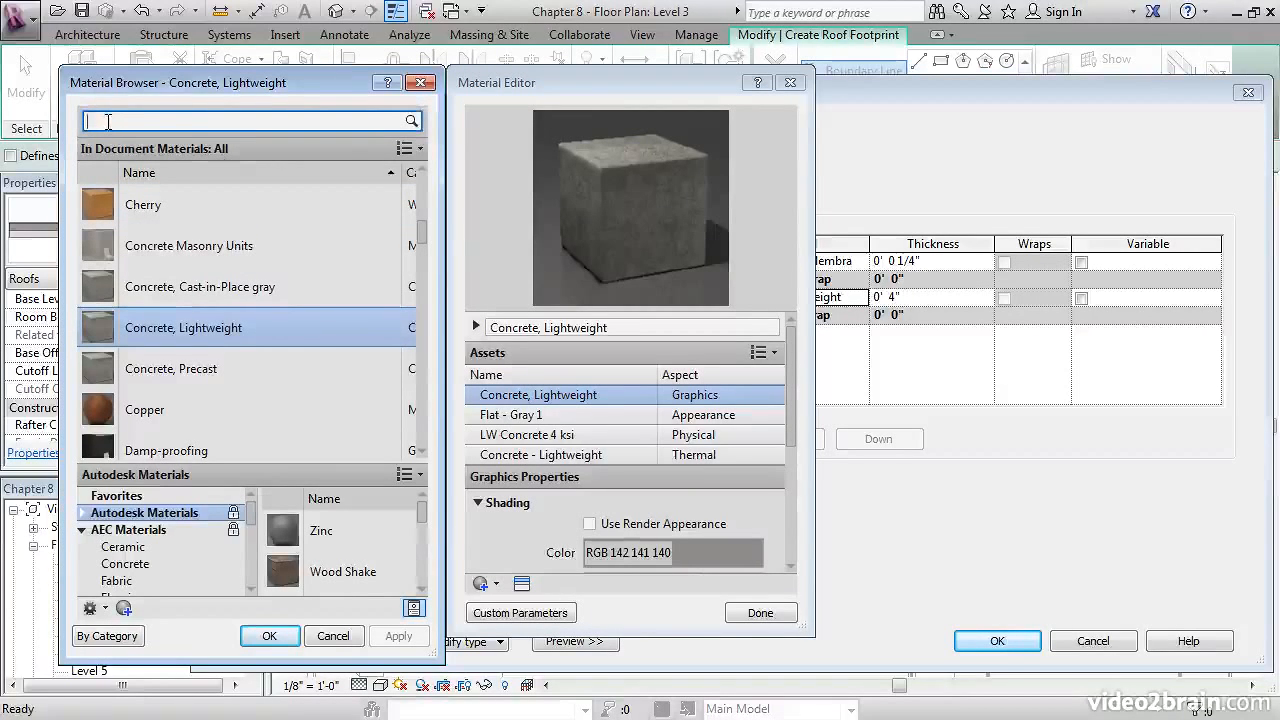
pyautogui.write('ly')
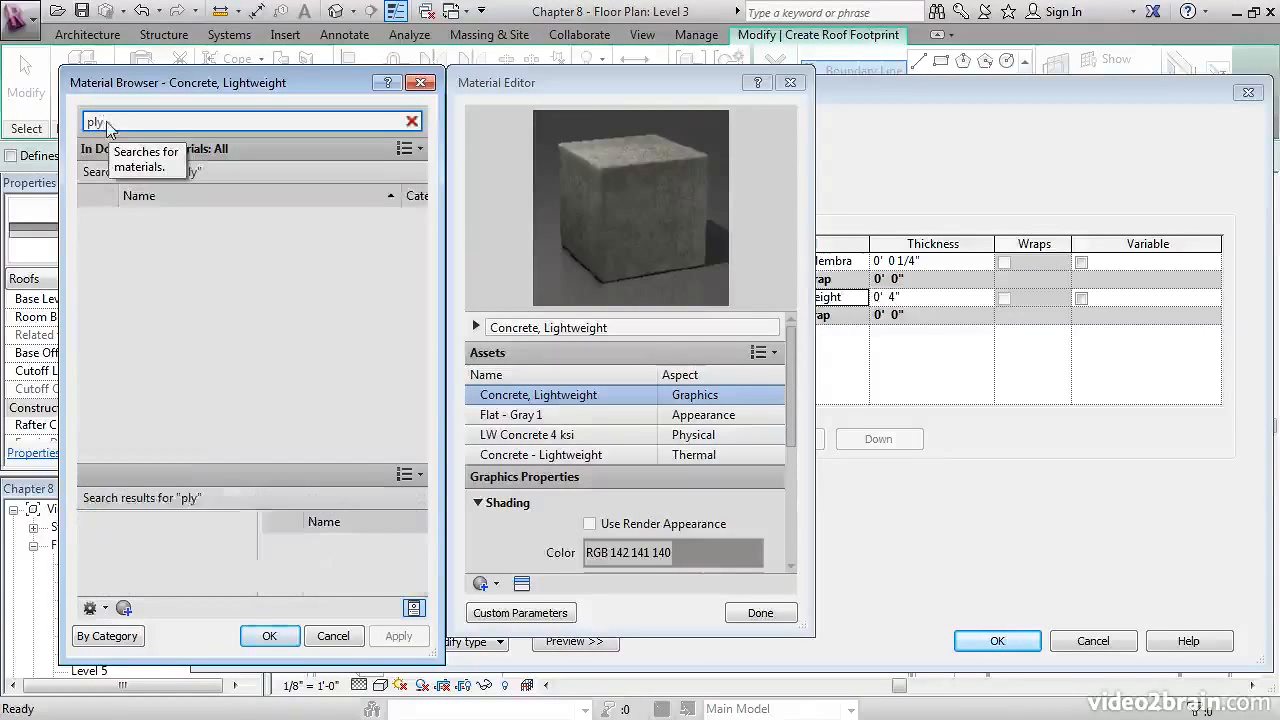
pyautogui.click(97, 228)
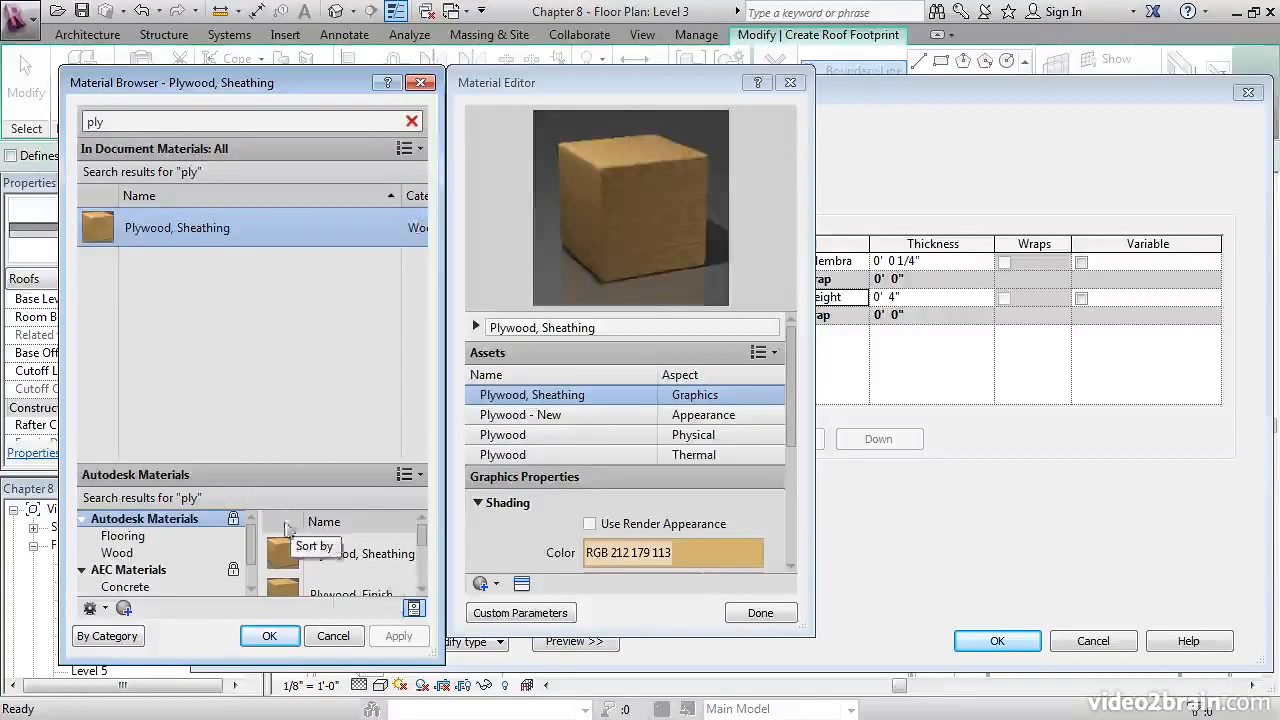
pyautogui.click(268, 636)
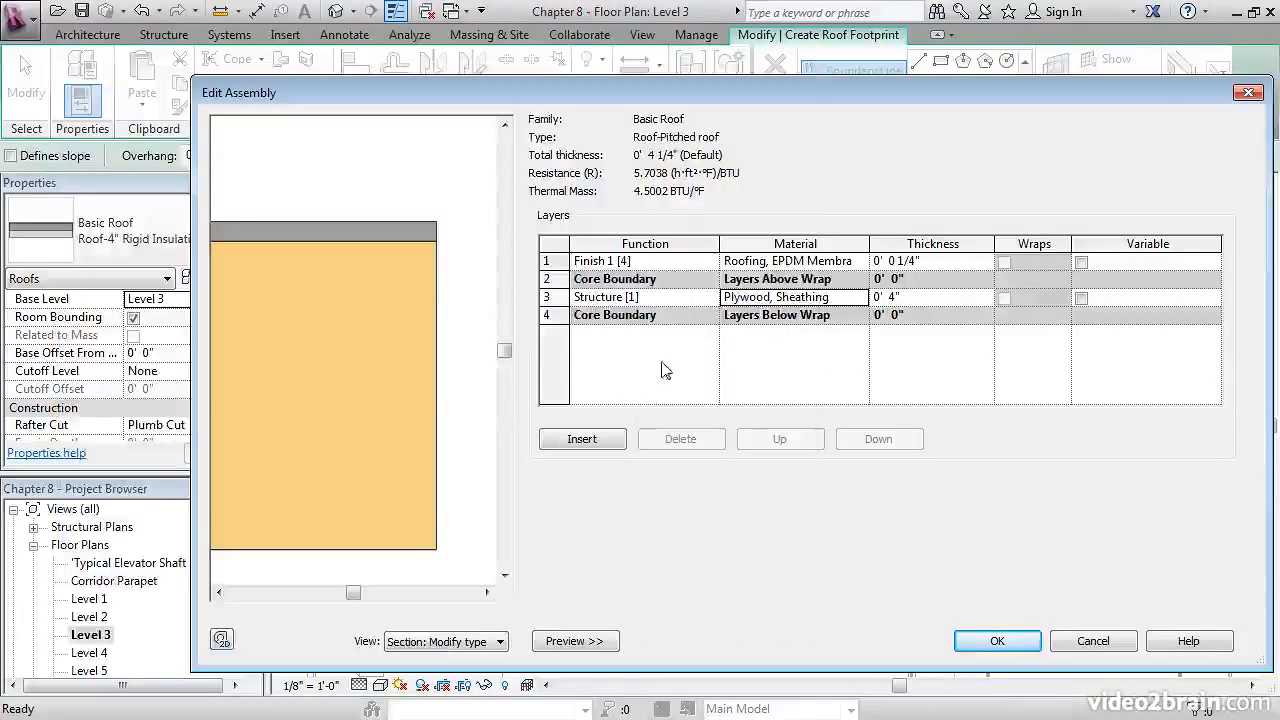
# Set the thickness of the plywood Structure [1] layer to 3/4".
pyautogui.click(912, 297)
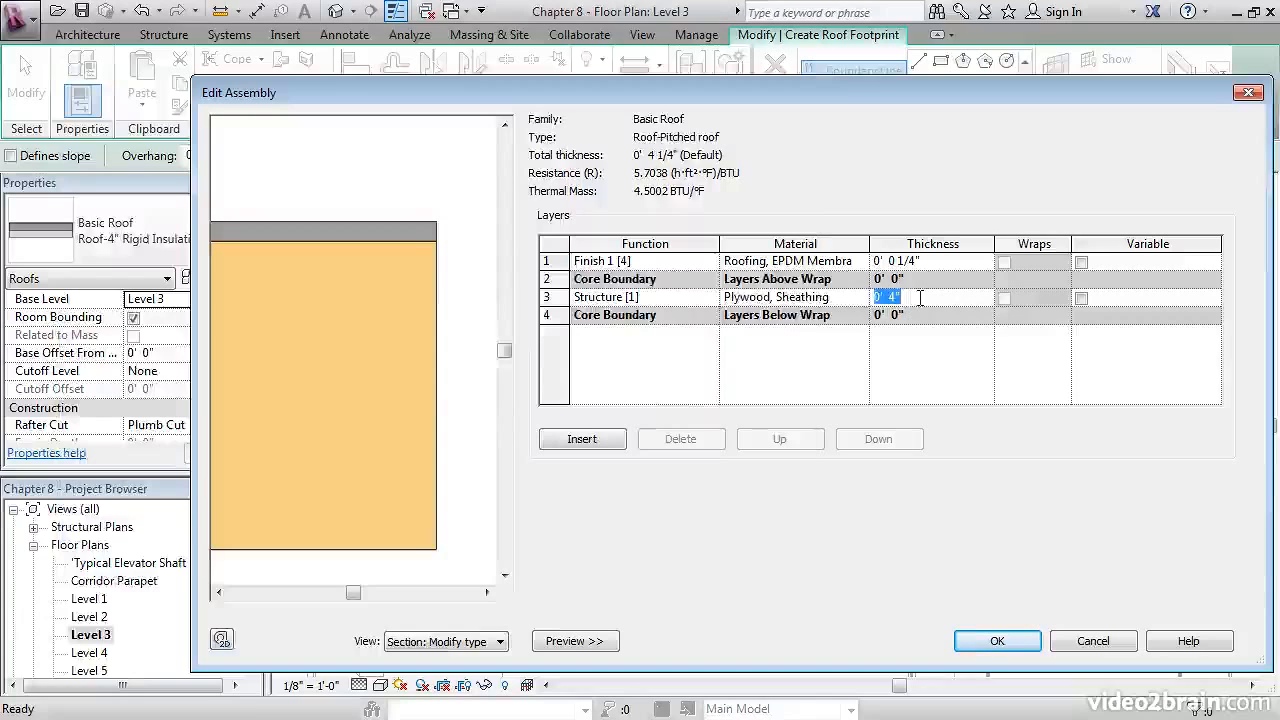
pyautogui.write('3')
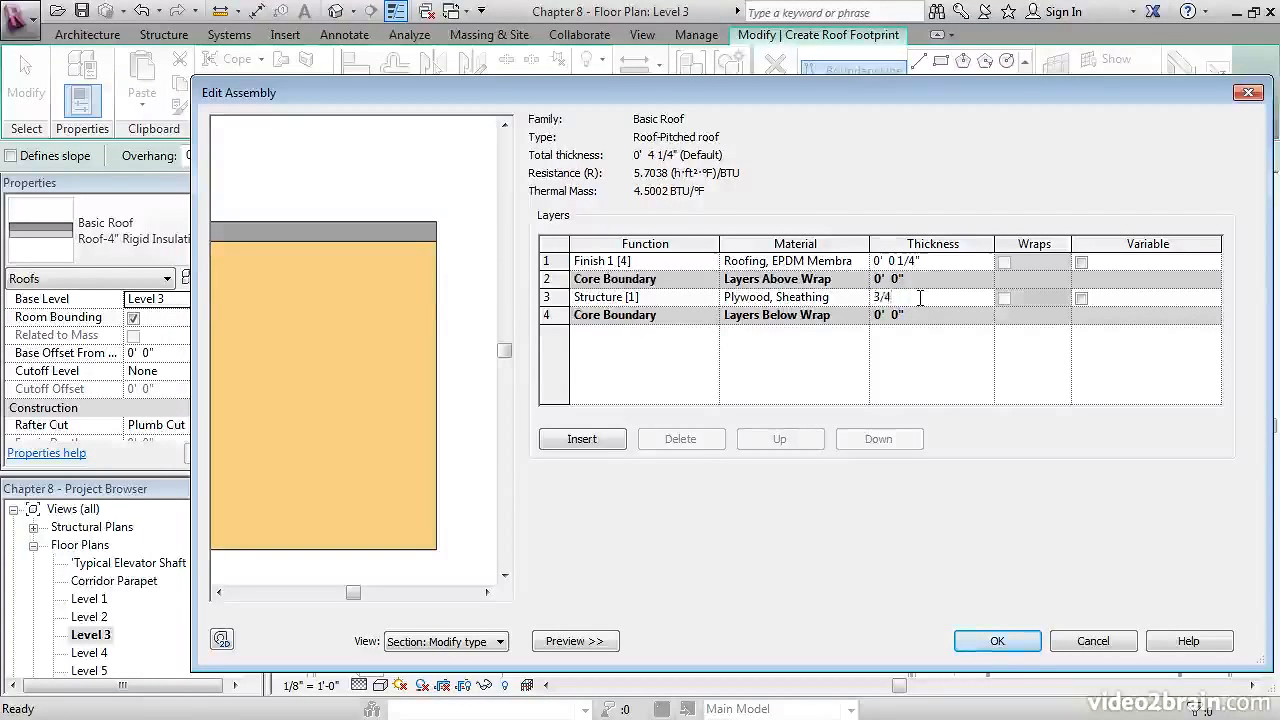
pyautogui.write('/4')
pyautogui.press('Tab')
pyautogui.moveTo(347, 386)
pyautogui.mouseDown(button='middle')
pyautogui.moveTo(403, 391)
pyautogui.moveTo(362, 395)
pyautogui.mouseUp(button='middle')
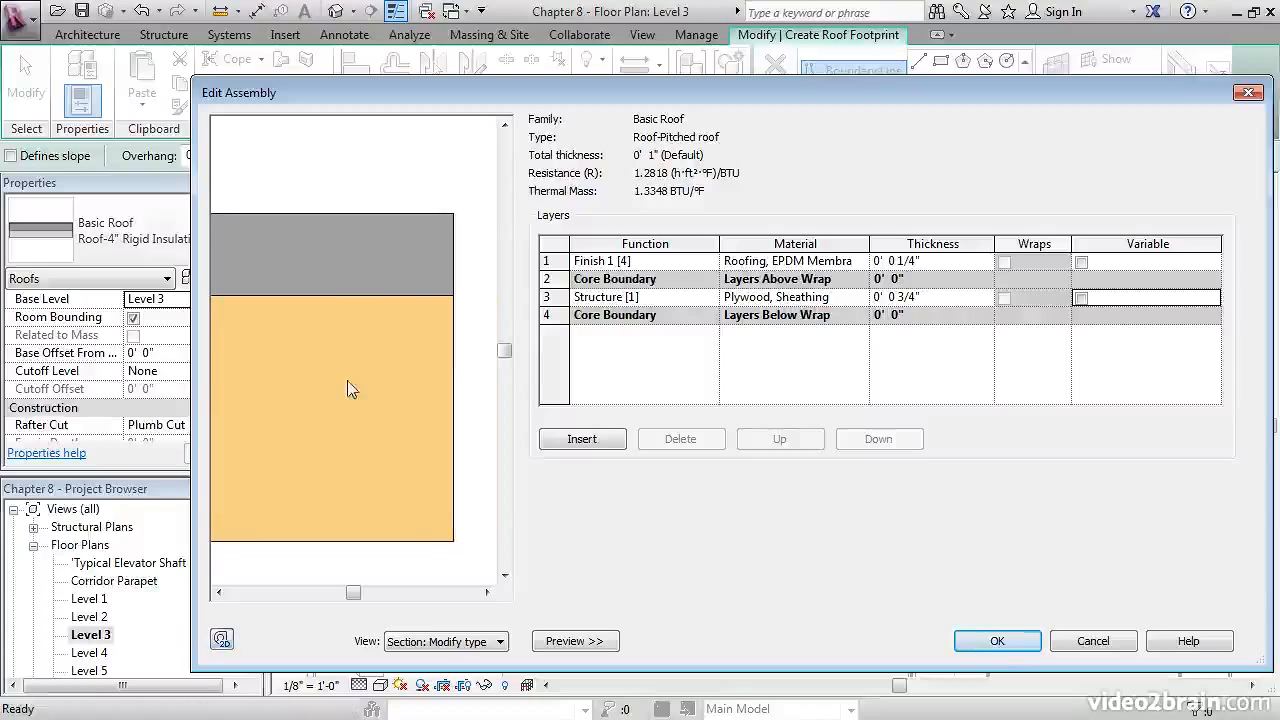
# Search the materials for "copper" and assign Copper to the roof's Finish 1 [4] layer.
pyautogui.click(561, 260)
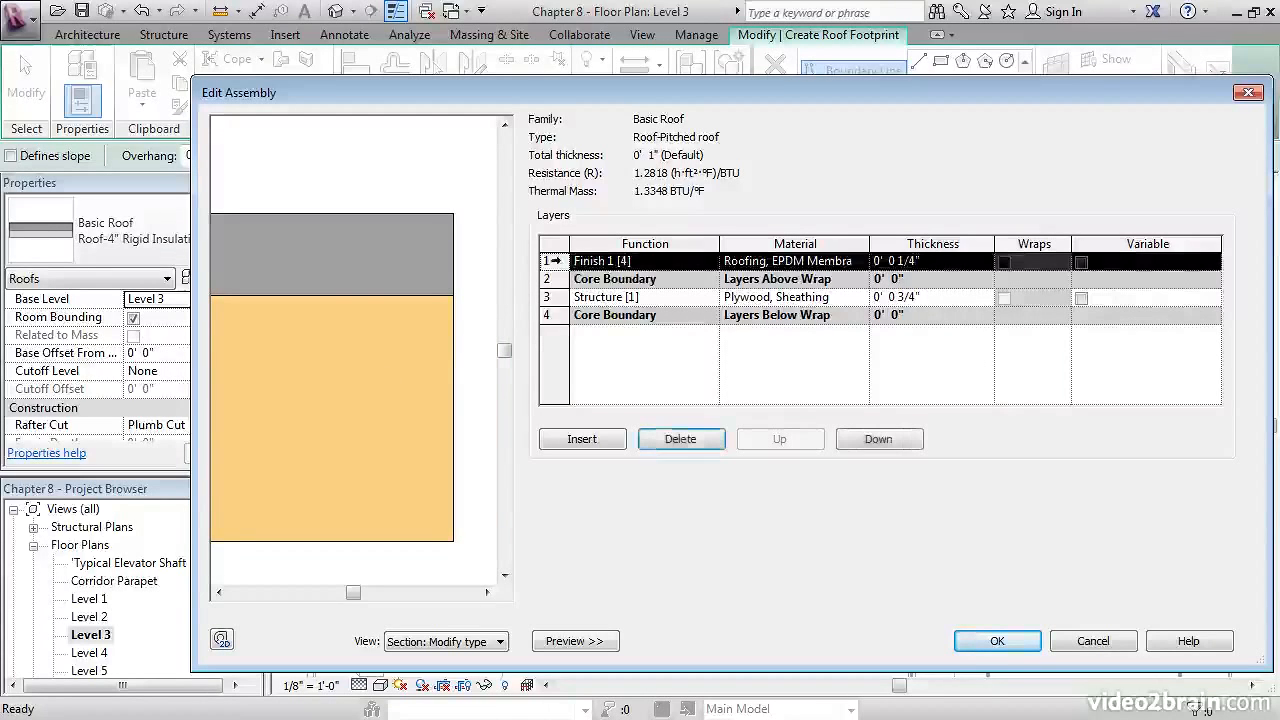
pyautogui.click(787, 261)
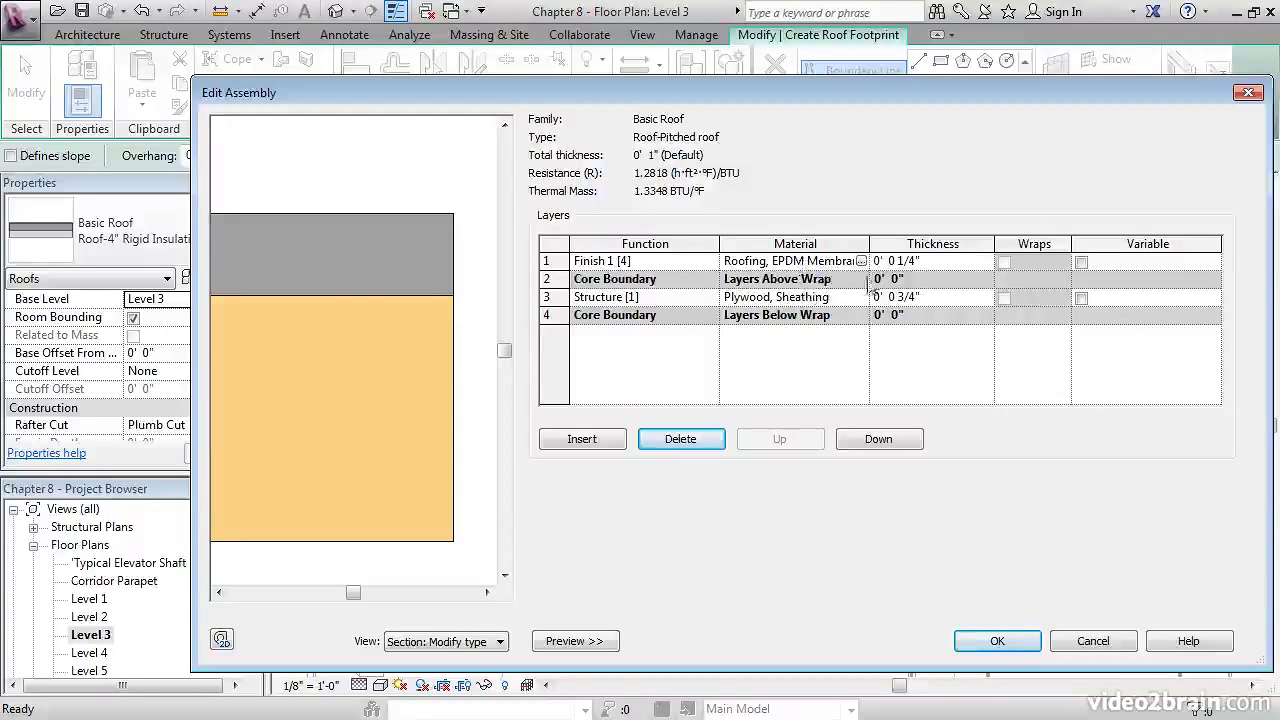
pyautogui.click(862, 261)
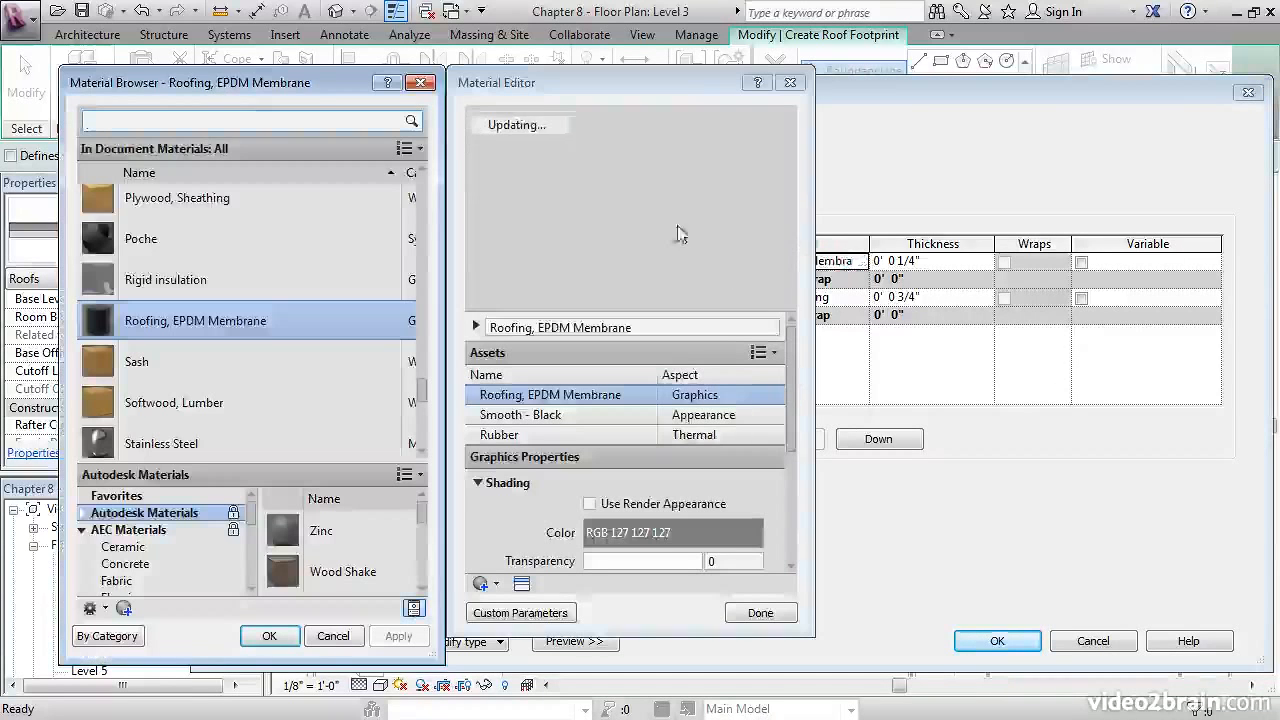
pyautogui.click(153, 117)
pyautogui.write('copper')
pyautogui.click(104, 230)
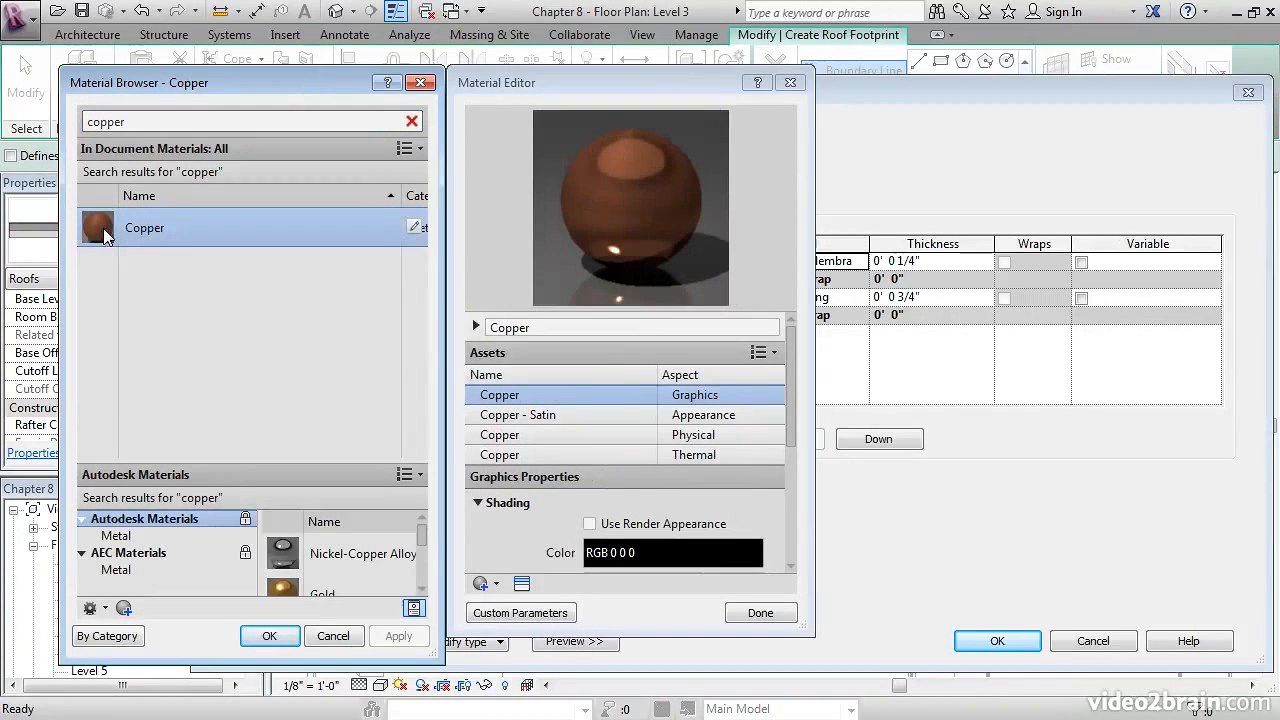
pyautogui.click(268, 636)
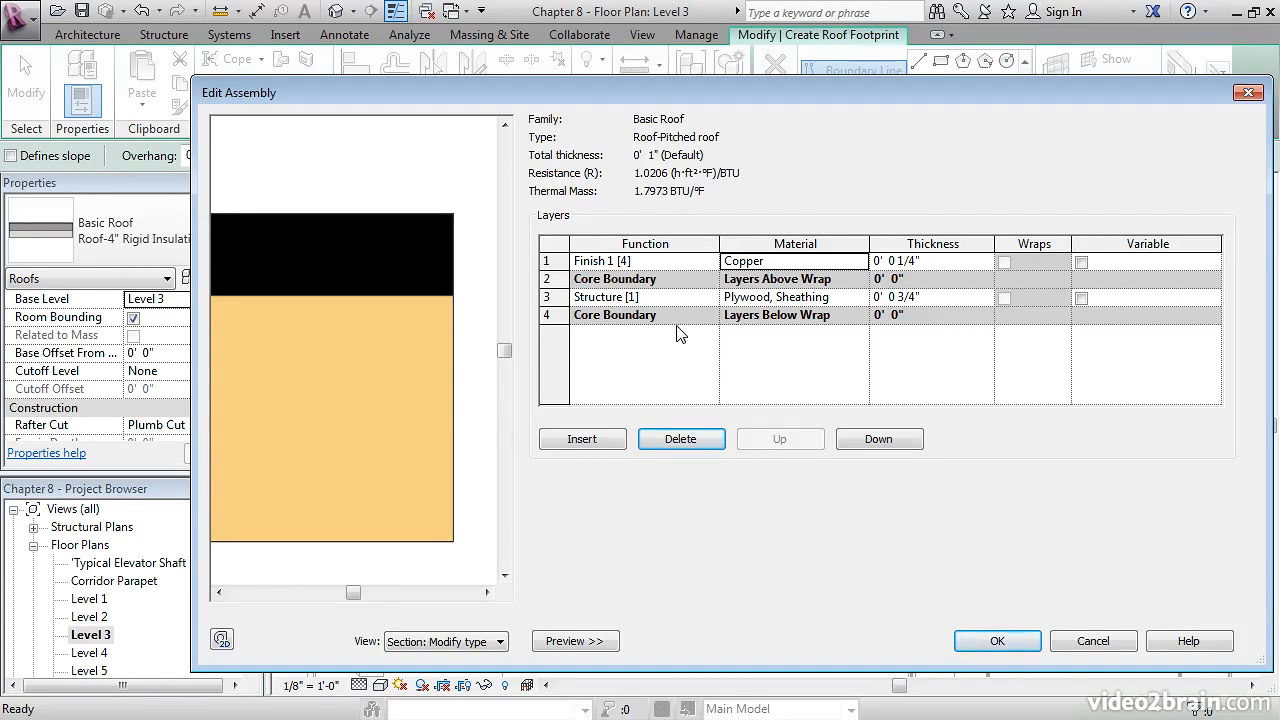
pyautogui.scroll(-3, 380, 367)
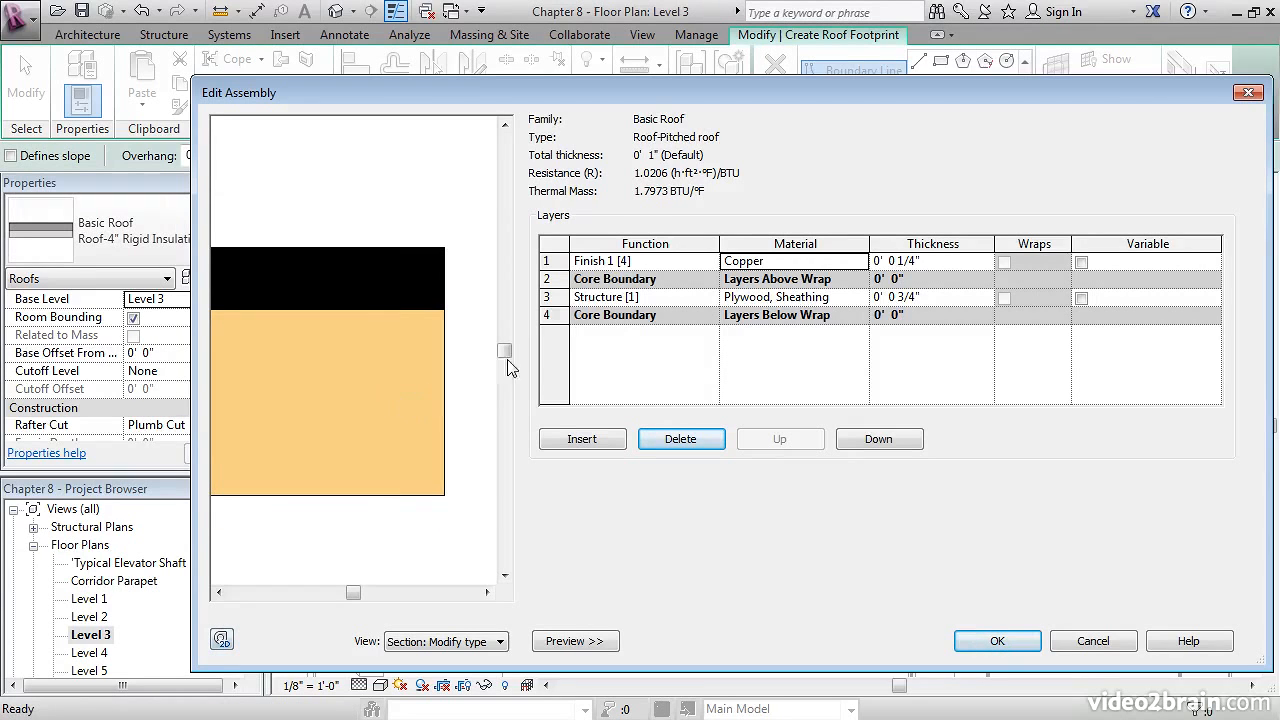
# Give the Plywood, Sheathing material the Plywood drafting pattern as its cut pattern.
pyautogui.click(758, 299)
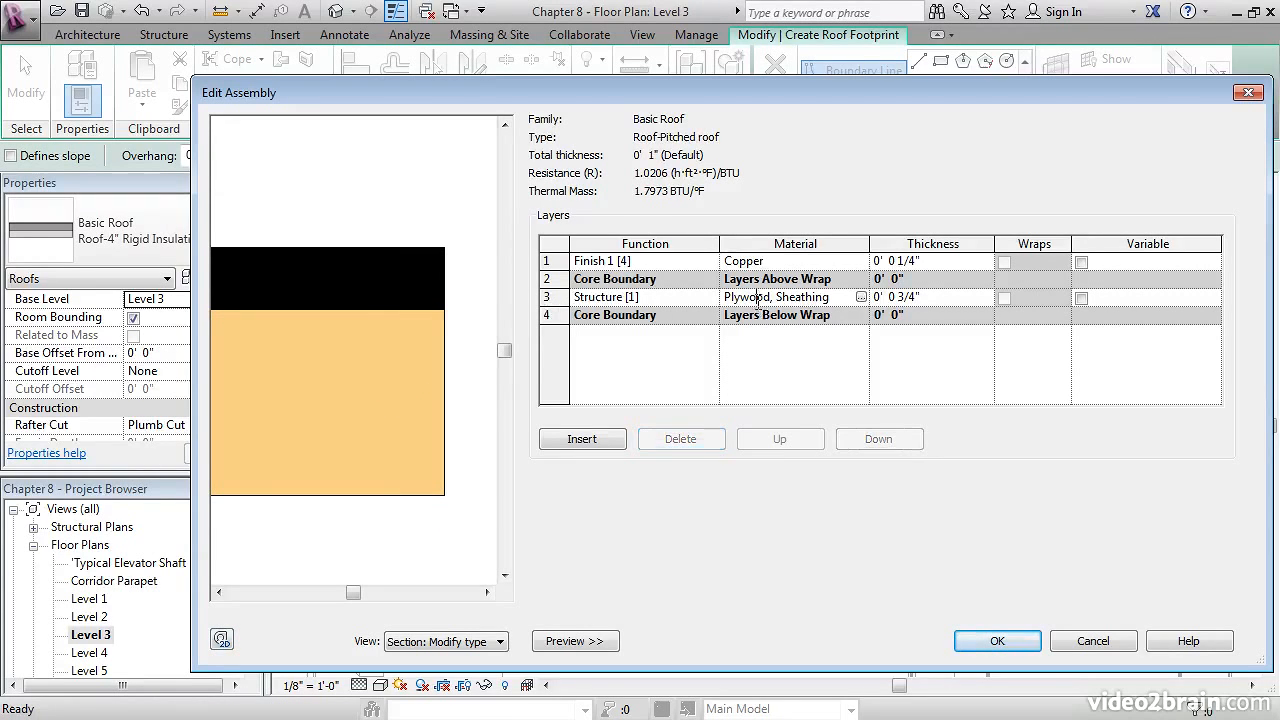
pyautogui.click(861, 298)
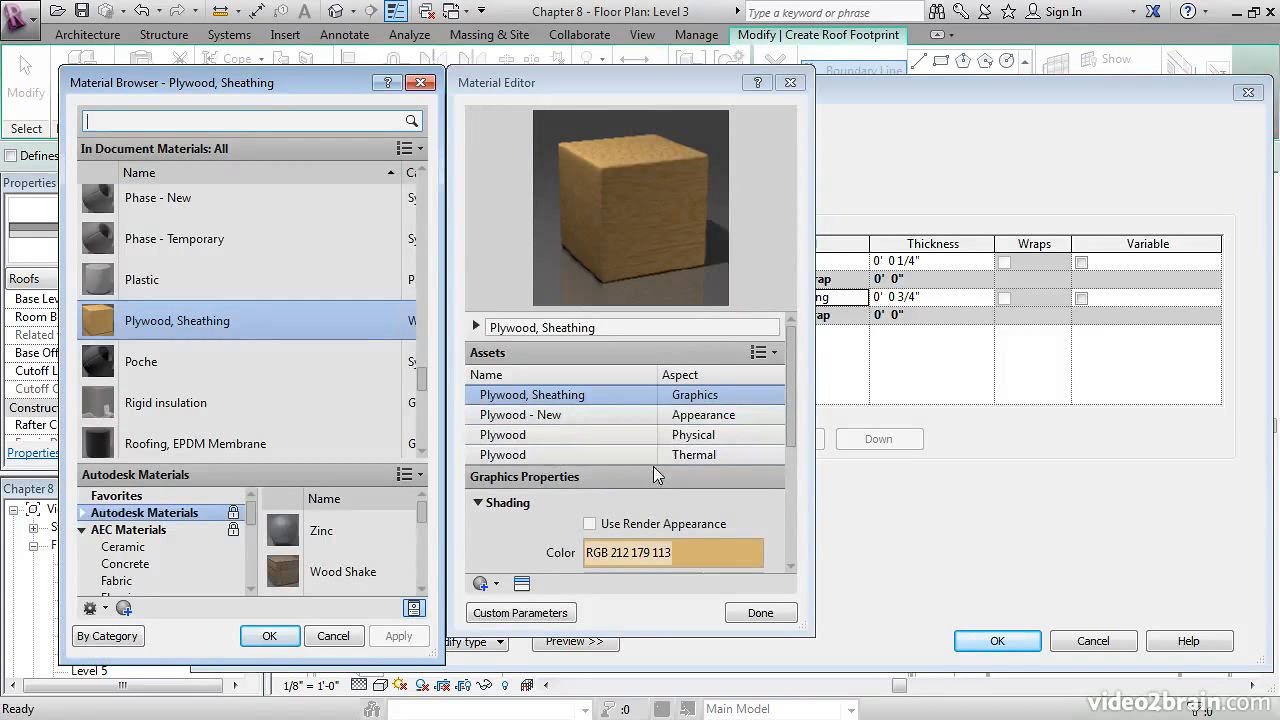
pyautogui.moveTo(793, 402); pyautogui.dragTo(787, 511)
pyautogui.click(645, 530)
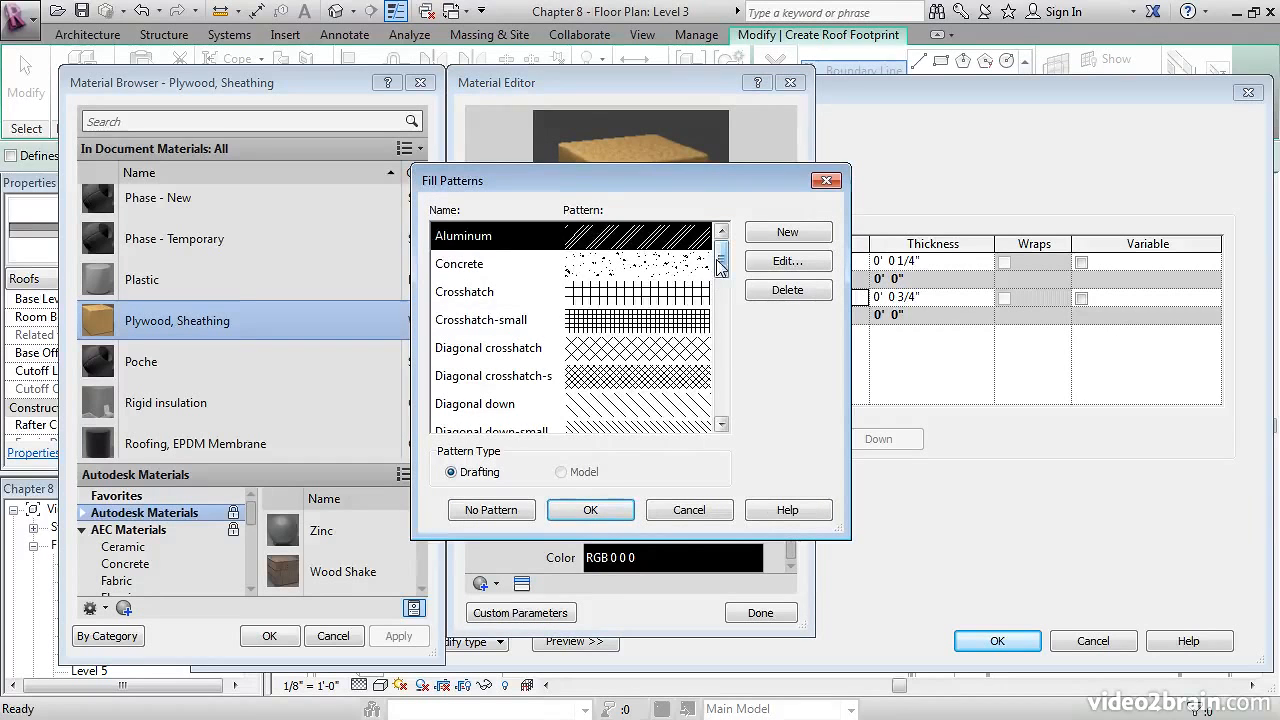
pyautogui.moveTo(722, 262); pyautogui.dragTo(723, 334)
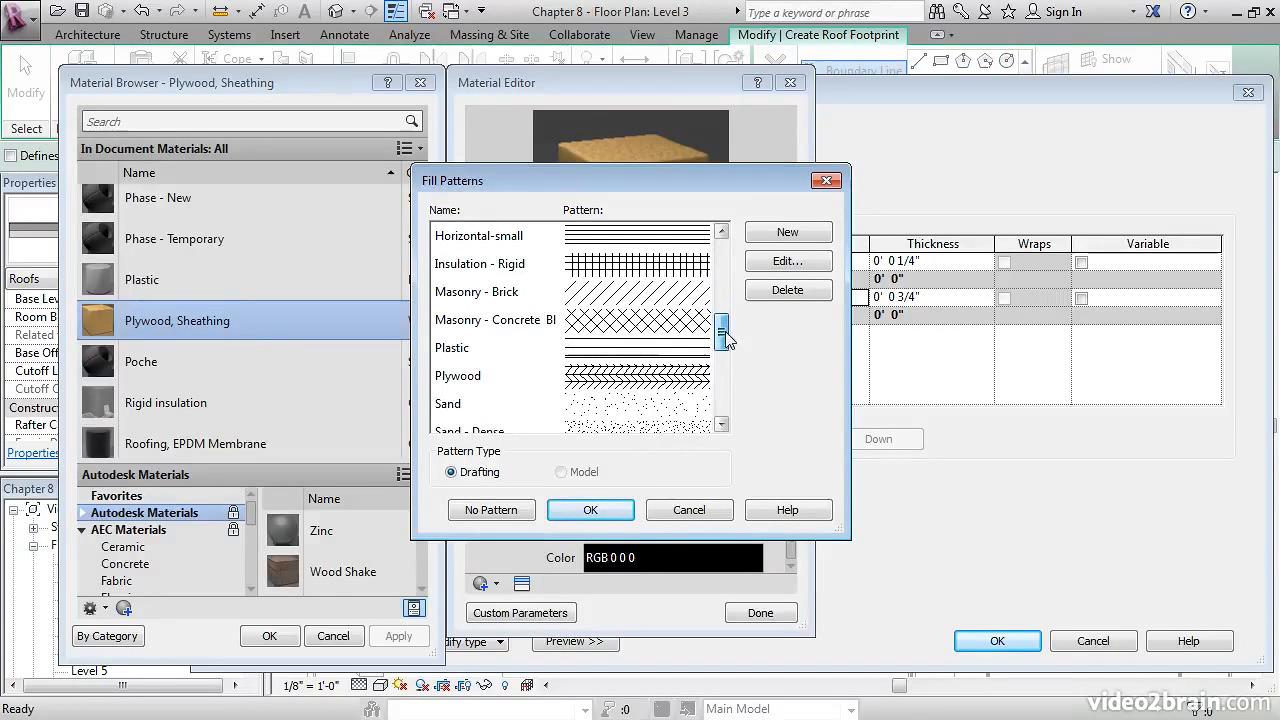
pyautogui.click(617, 380)
pyautogui.click(600, 503)
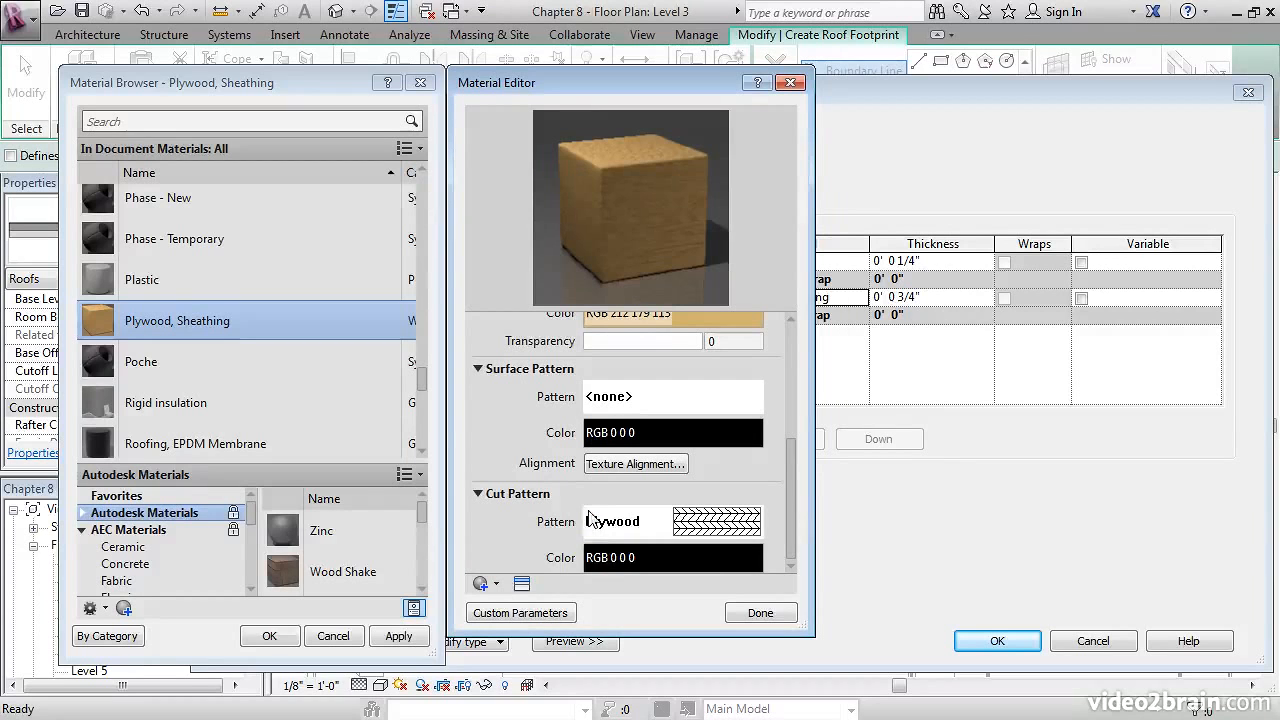
pyautogui.click(270, 637)
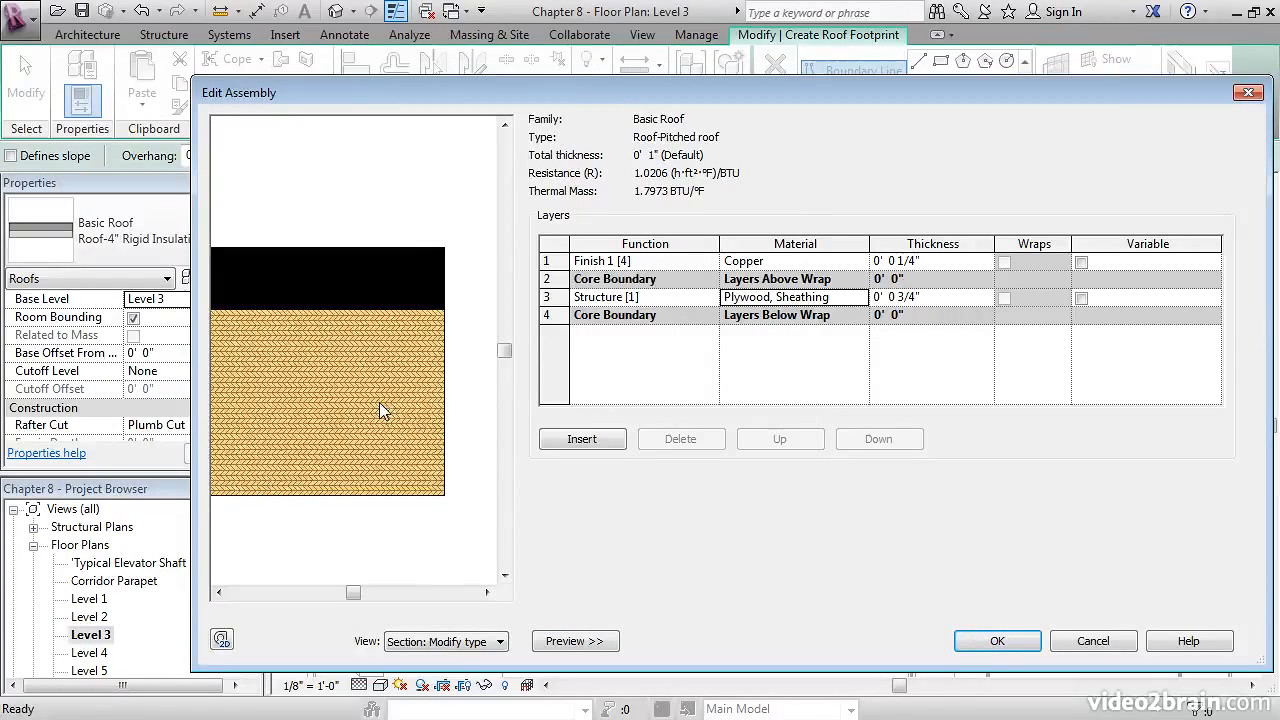
# Check the layers in the assembly preview, then accept the structure and type properties of Roof-Pitched roof.
pyautogui.scroll(3, 412, 370)
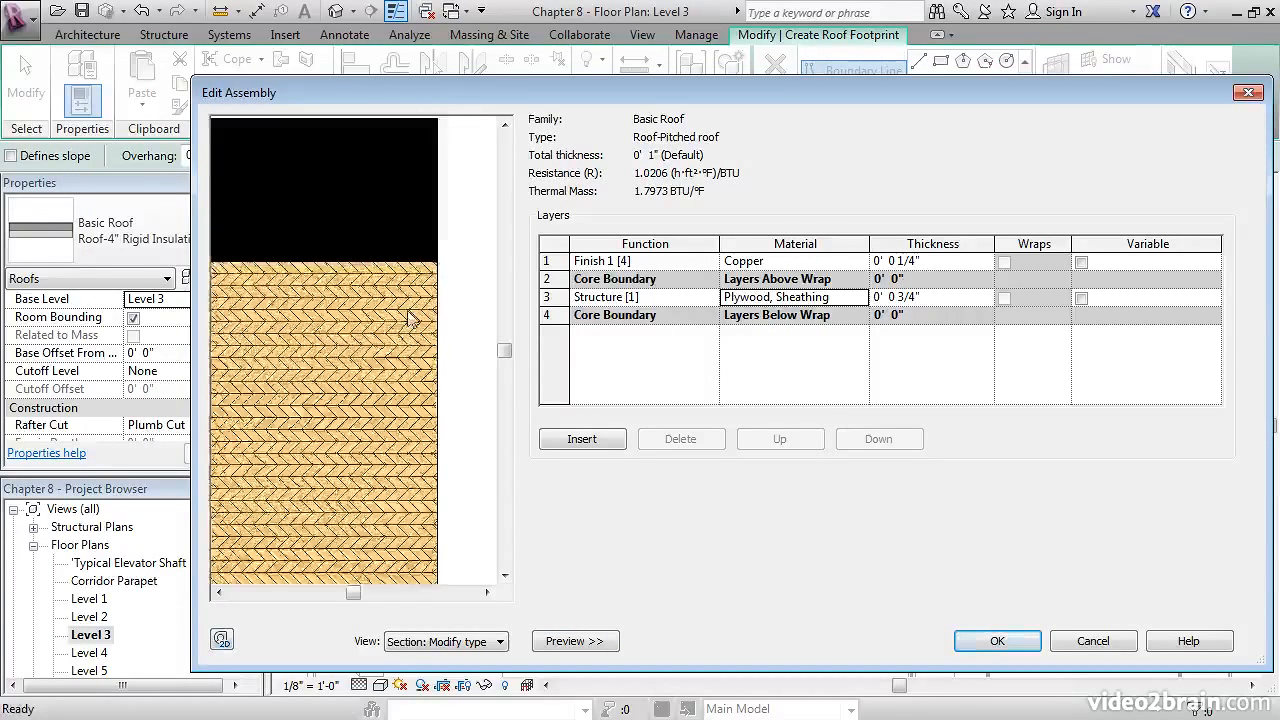
pyautogui.scroll(-4, 409, 315)
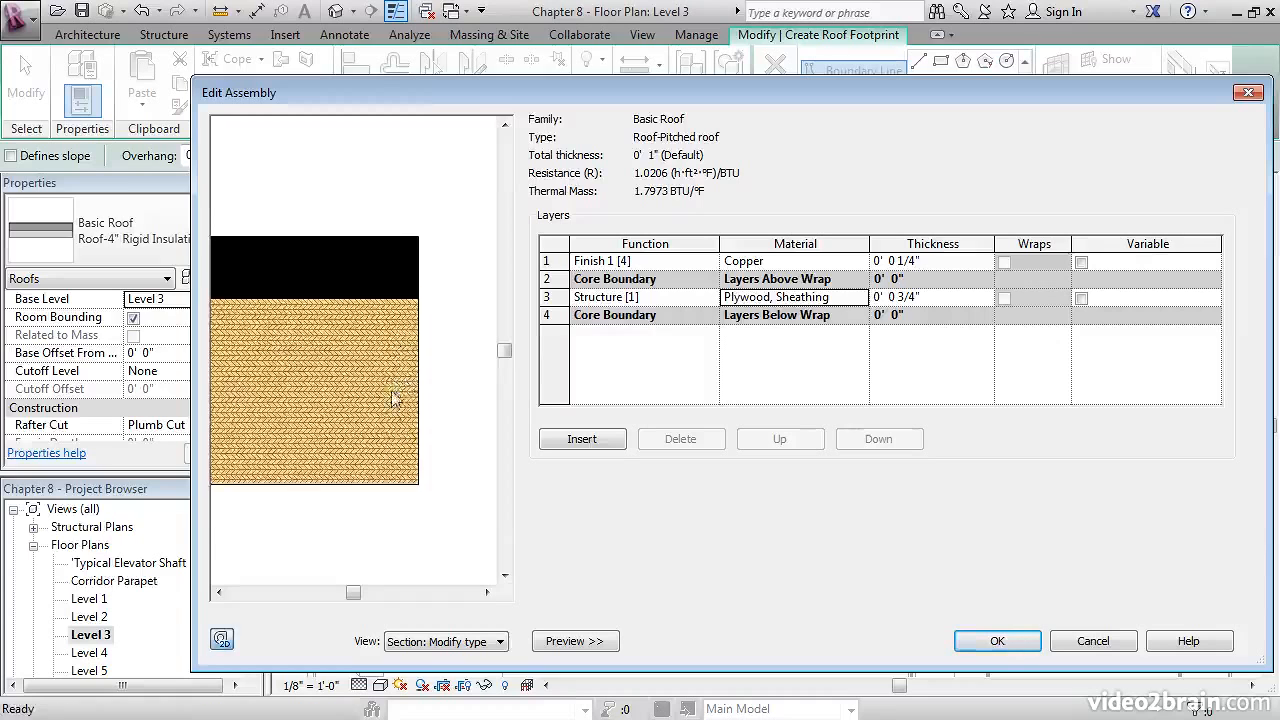
pyautogui.moveTo(388, 347); pyautogui.dragTo(387, 354, button='middle')
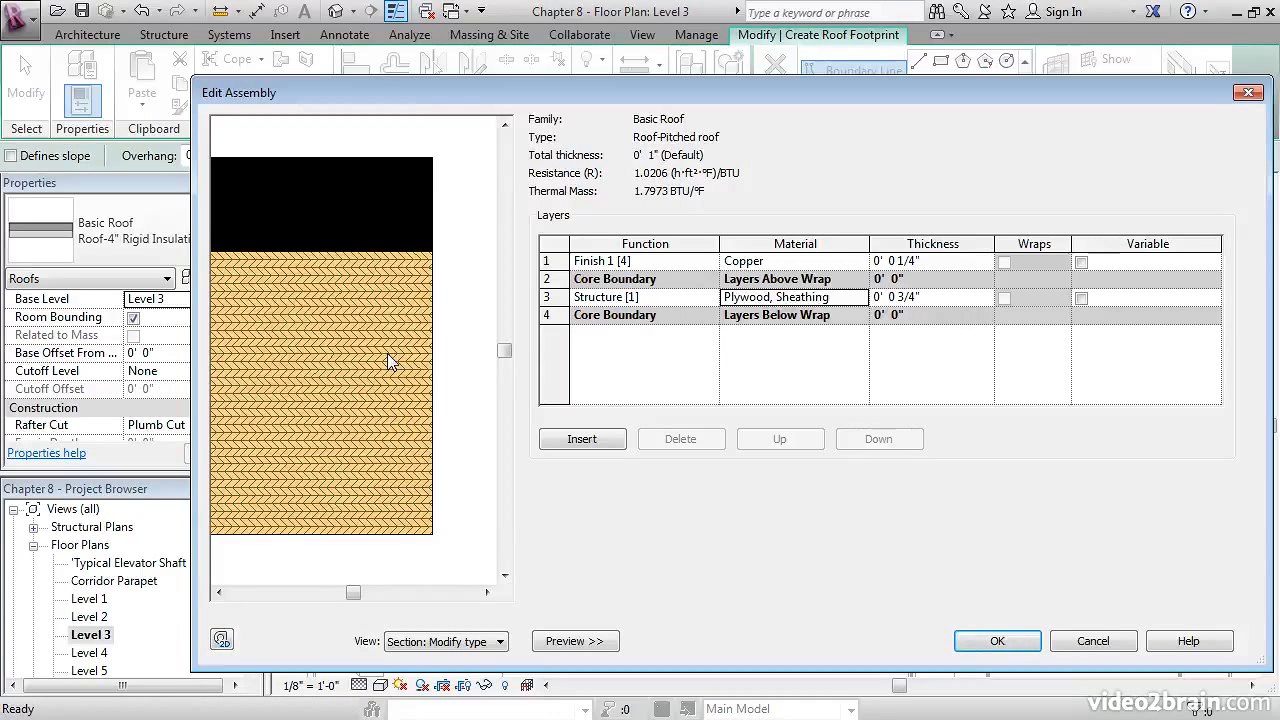
pyautogui.click(994, 630)
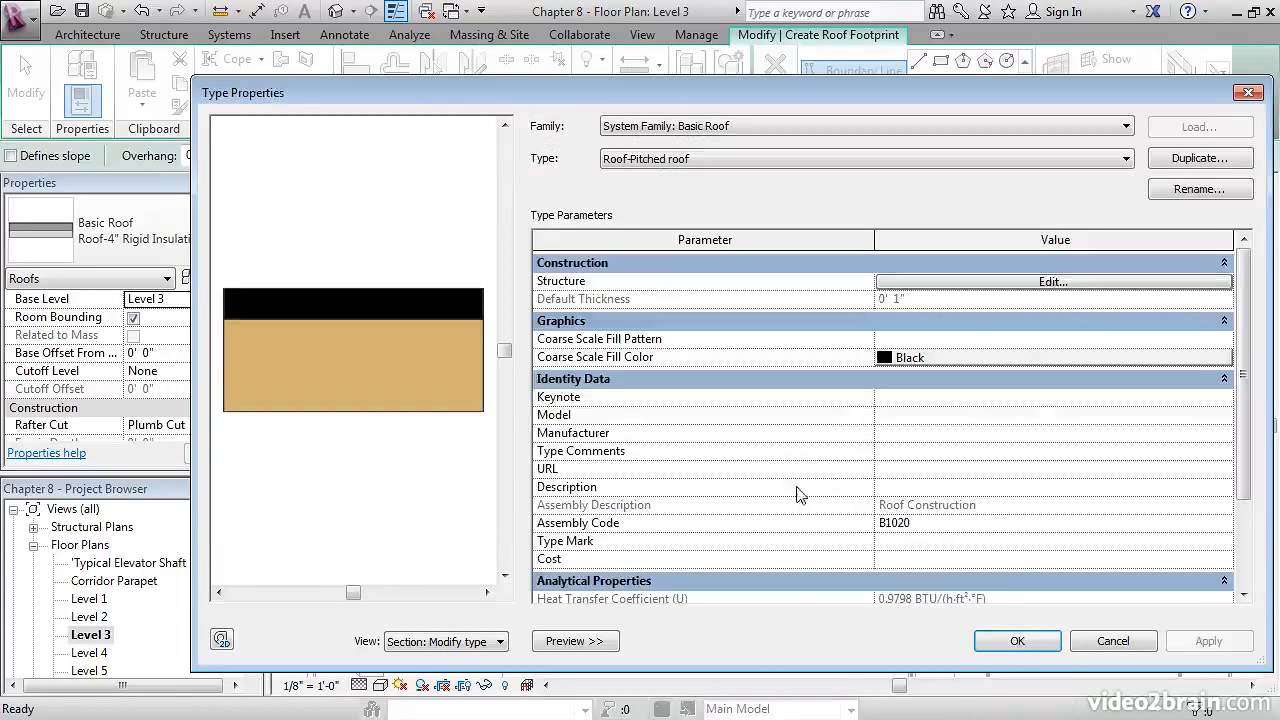
pyautogui.click(1017, 643)
# Make the roof boundary lines slope-defining and set their overhang to 1' 0".
pyautogui.moveTo(755, 507); pyautogui.dragTo(724, 448, button='middle')
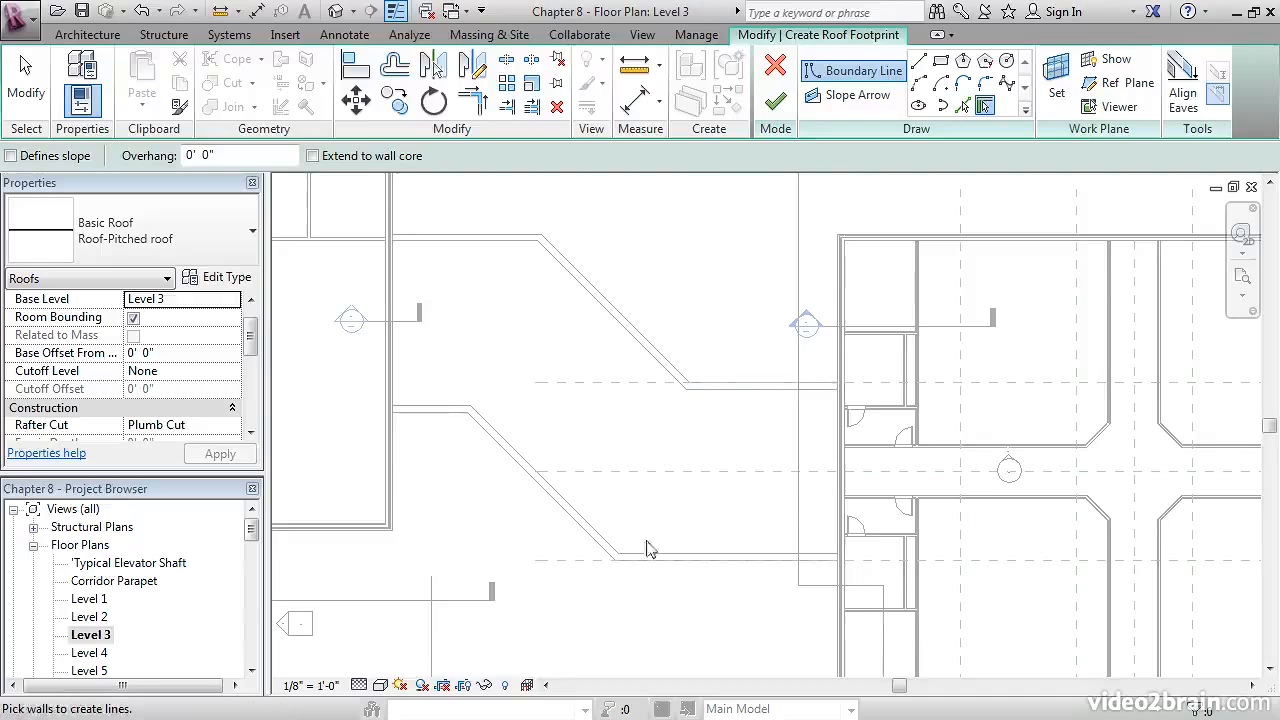
pyautogui.moveTo(583, 380); pyautogui.dragTo(640, 387, button='middle')
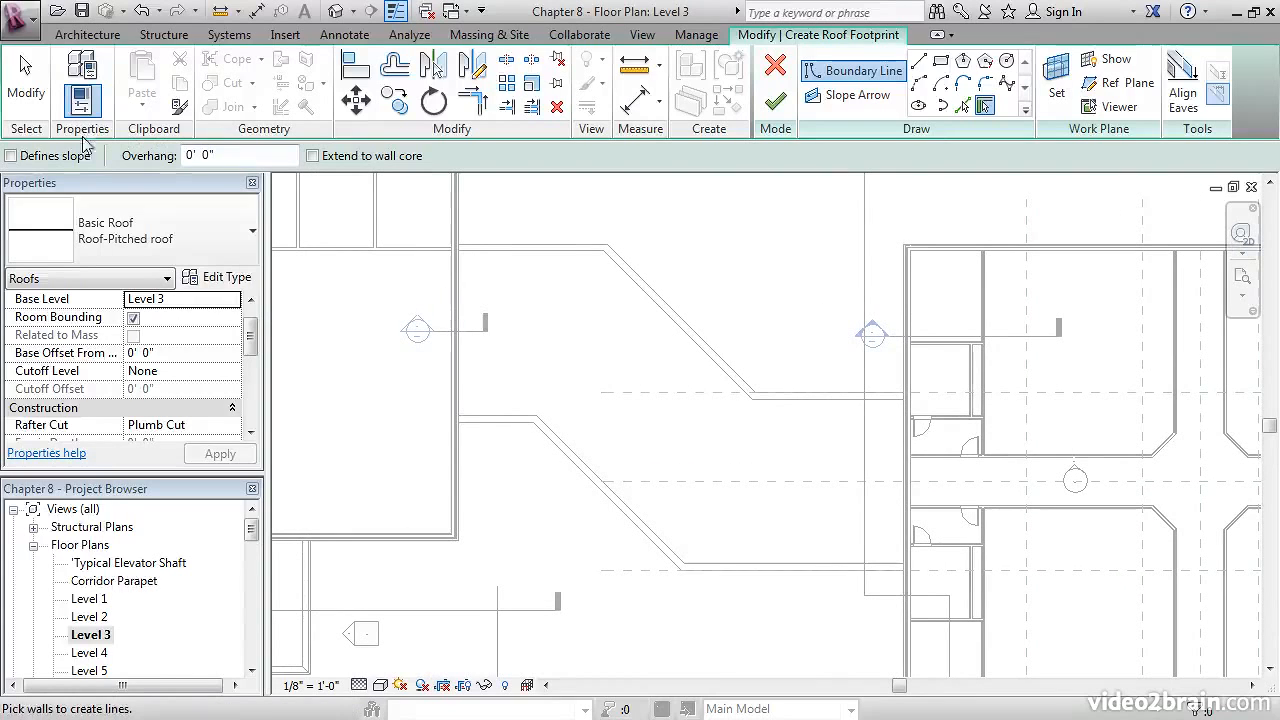
pyautogui.click(11, 156)
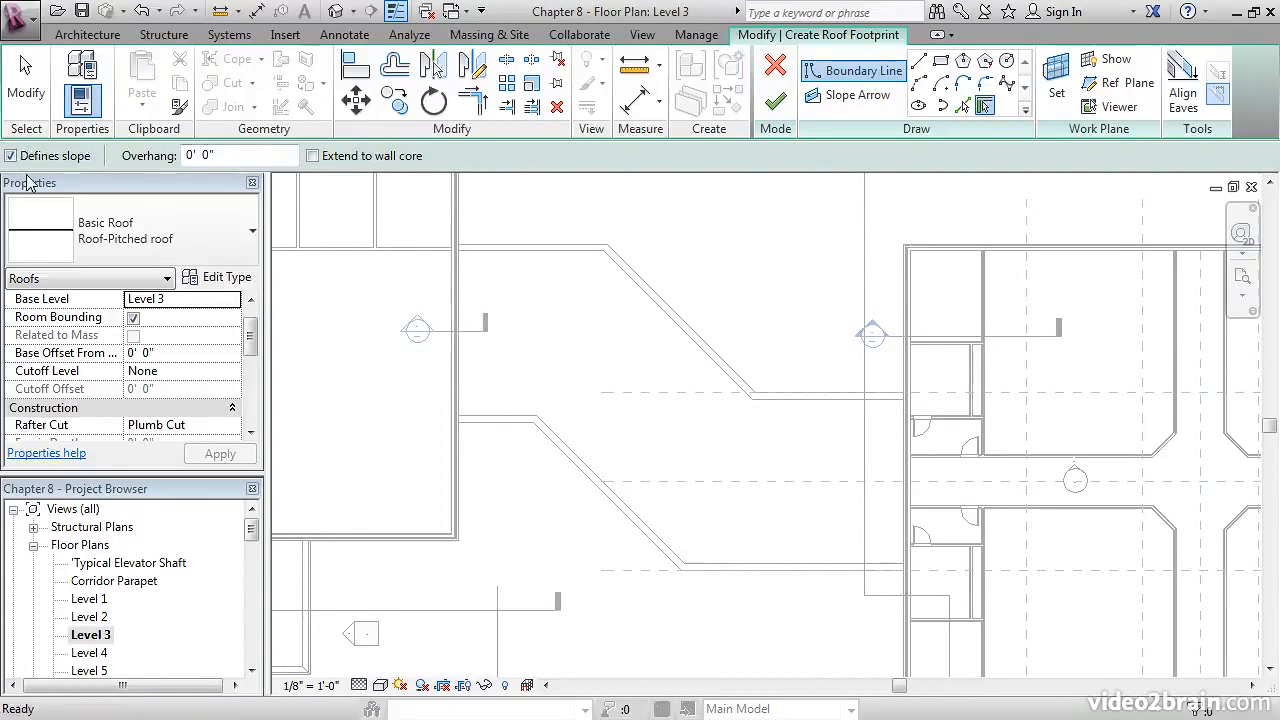
pyautogui.doubleClick(186, 156)
pyautogui.write('1')
pyautogui.press('Return')
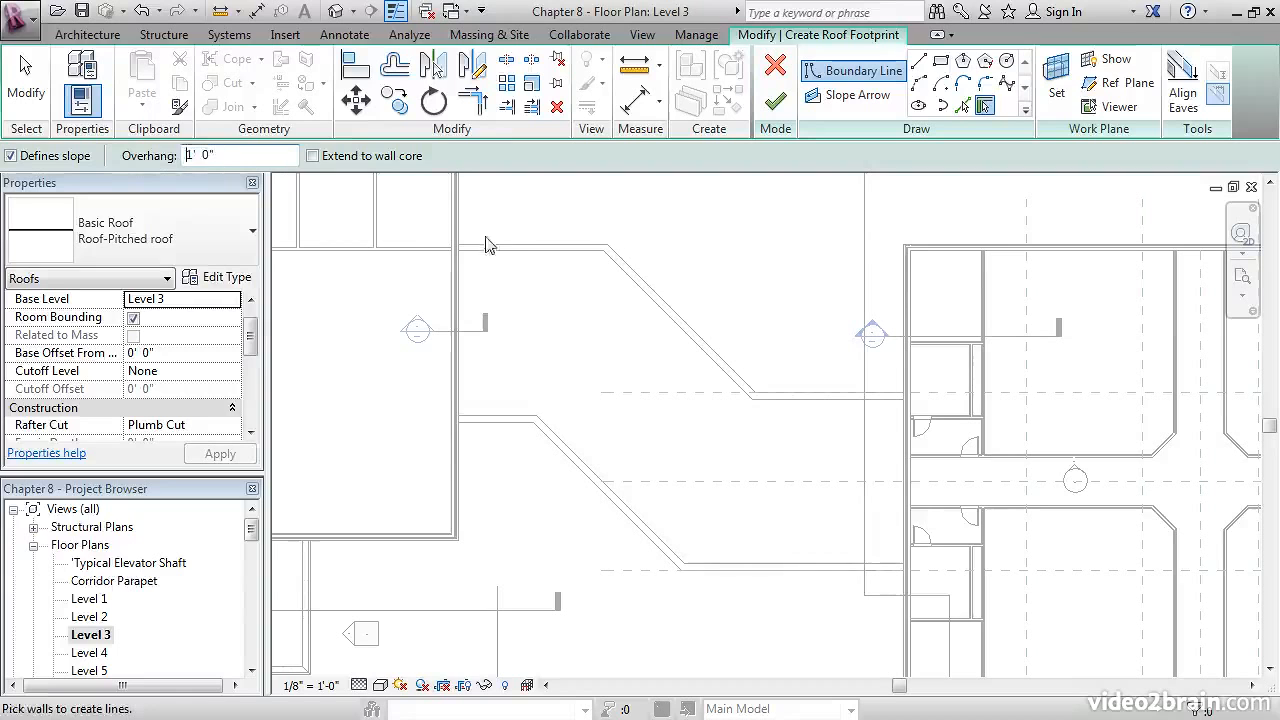
# Create sloped roof boundary lines from the three upper and three lower corridor walls, offset to their outer sides.
pyautogui.moveTo(737, 281); pyautogui.dragTo(663, 289, button='middle')
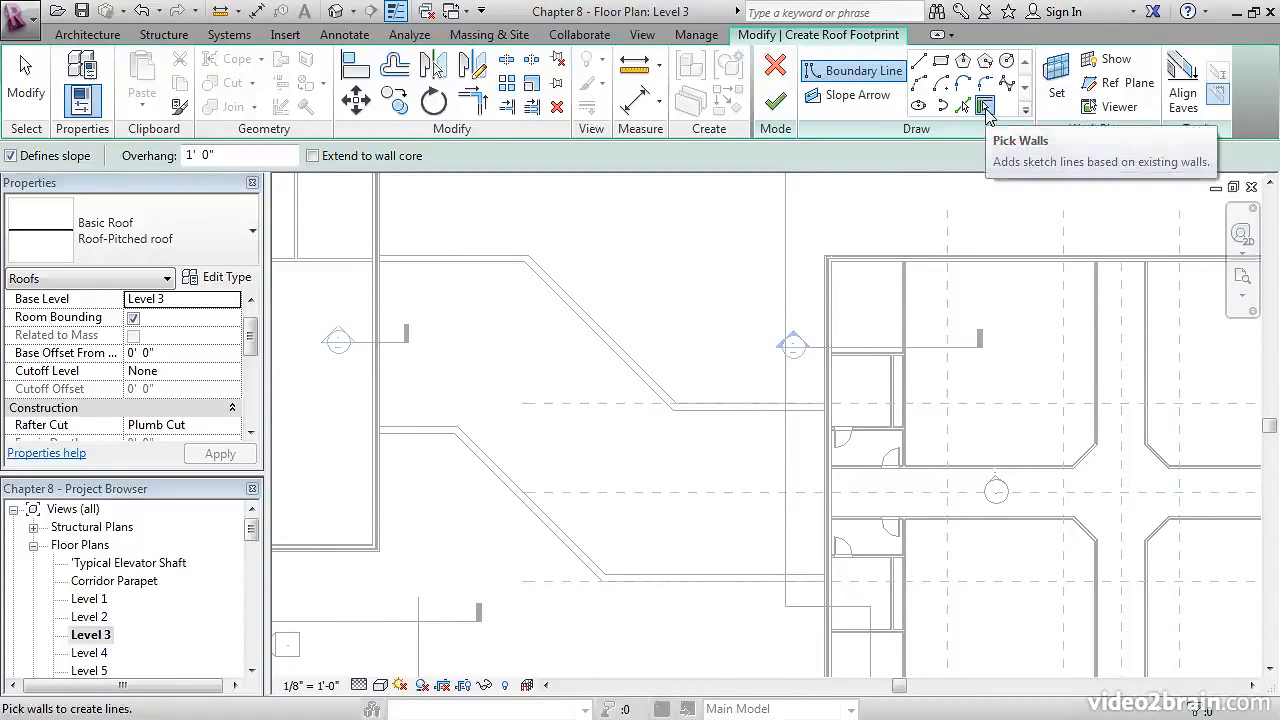
pyautogui.click(450, 258)
pyautogui.click(585, 316)
pyautogui.click(740, 398)
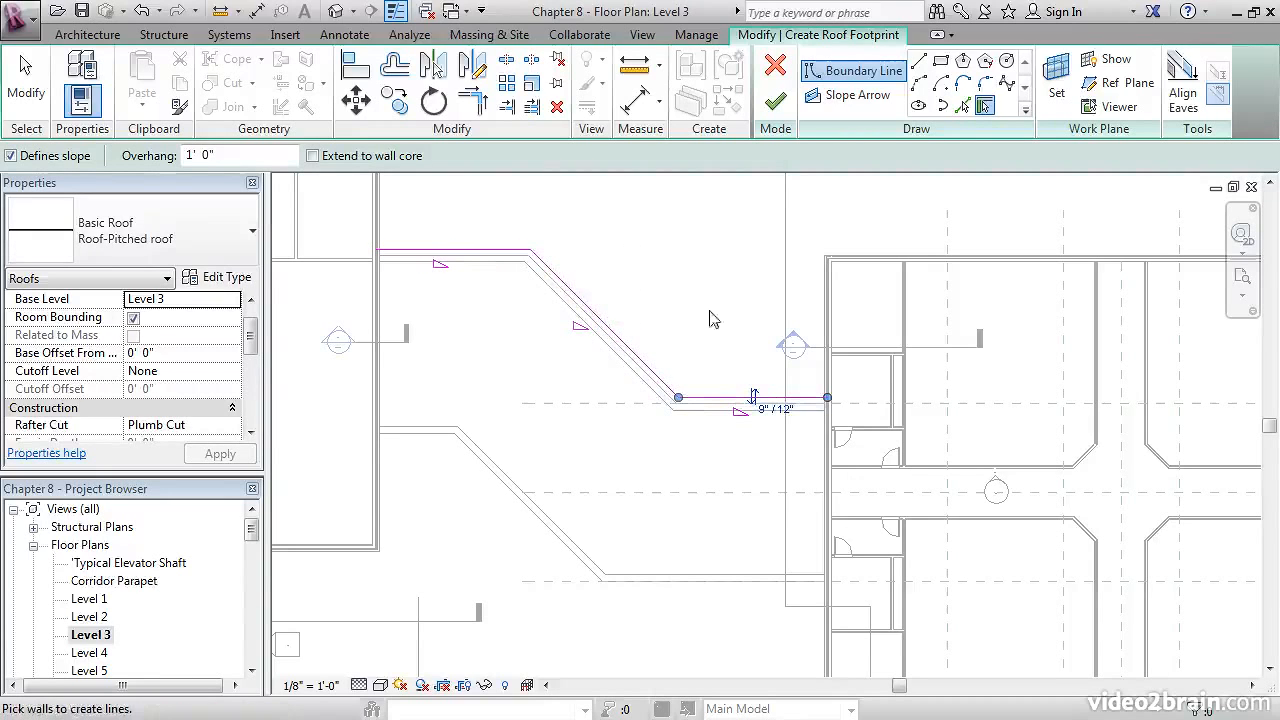
pyautogui.click(692, 590)
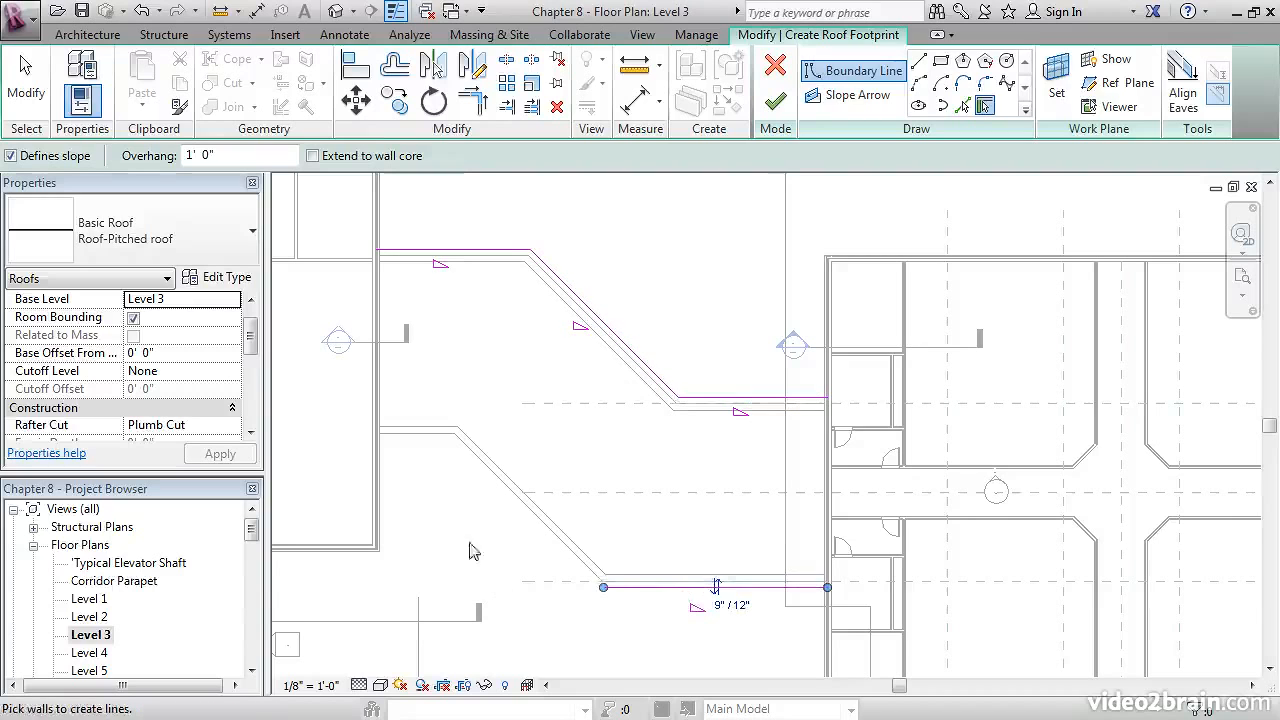
pyautogui.click(527, 512)
pyautogui.click(418, 438)
pyautogui.press('Escape')
pyautogui.press('Escape')
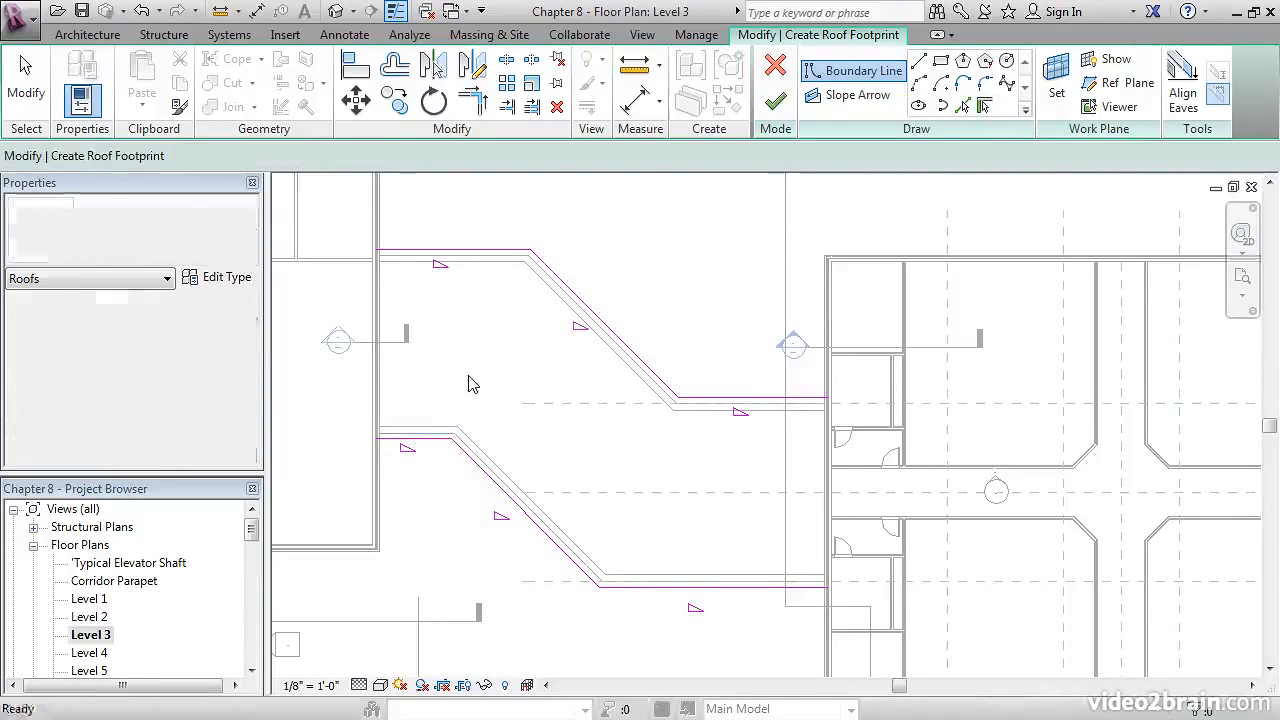
# Add non-sloping boundary lines along the two building wall faces at the ends of the corridor.
pyautogui.click(964, 108)
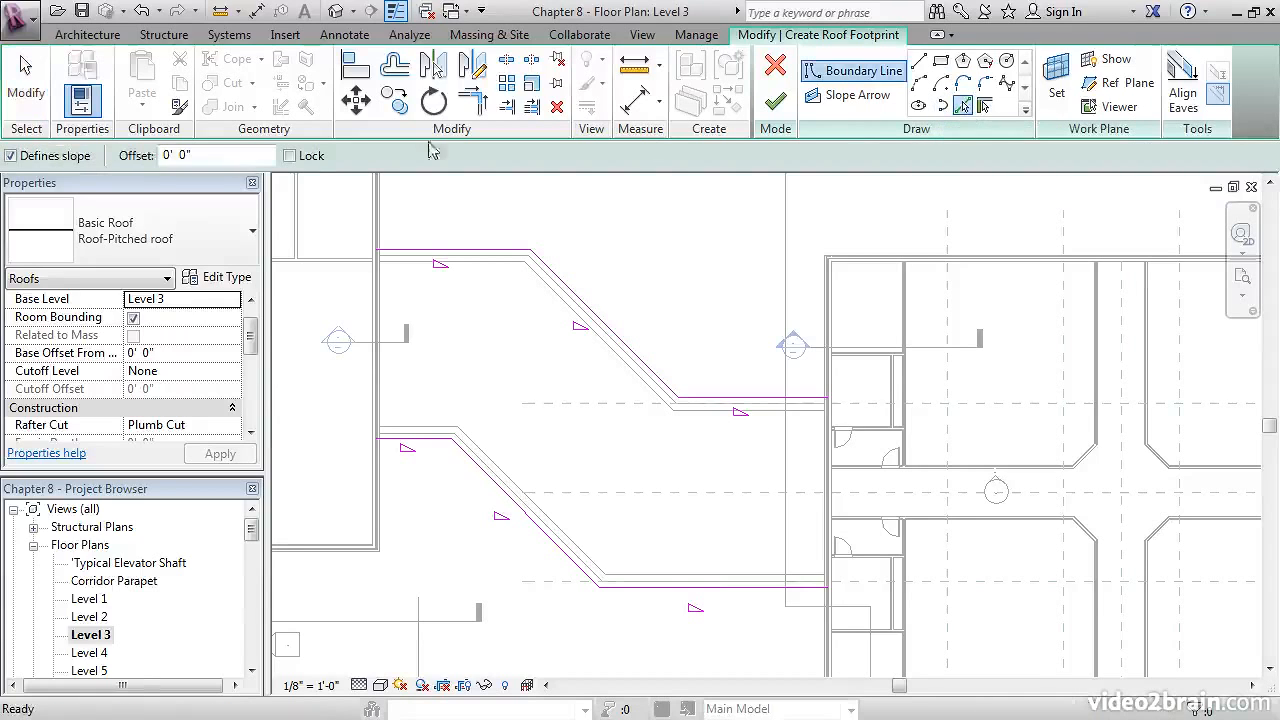
pyautogui.click(11, 156)
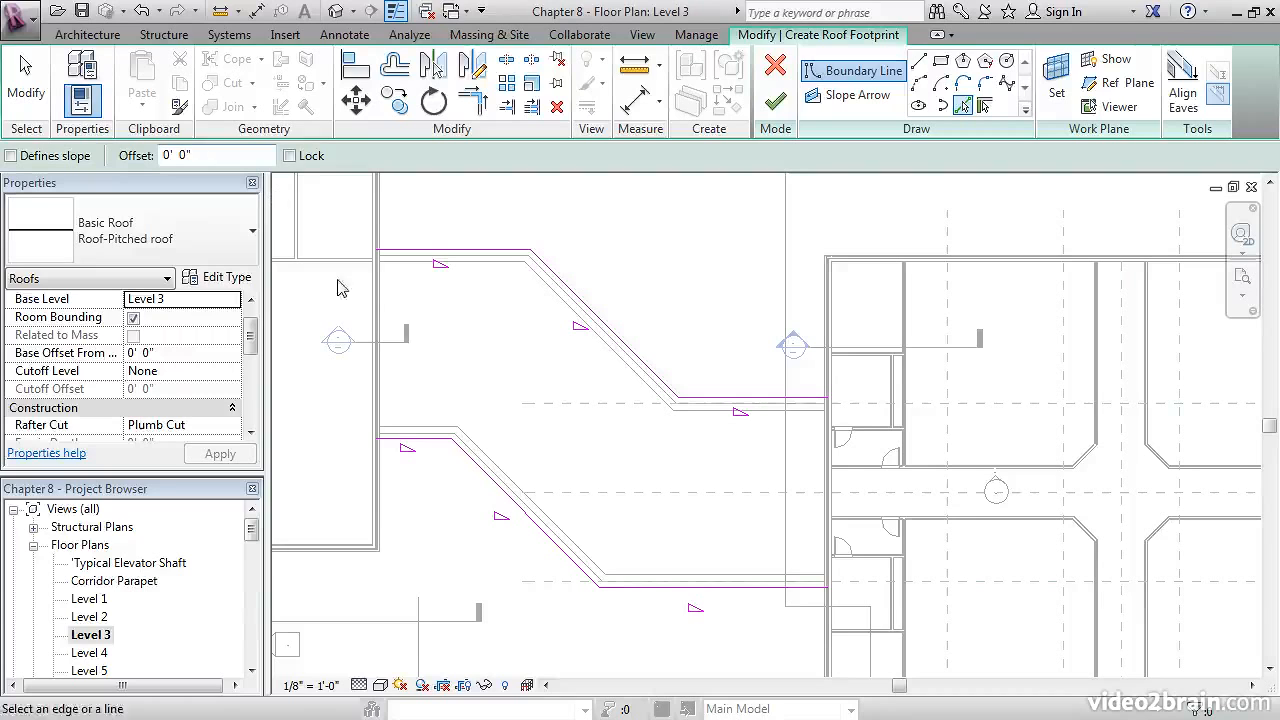
pyautogui.click(380, 300)
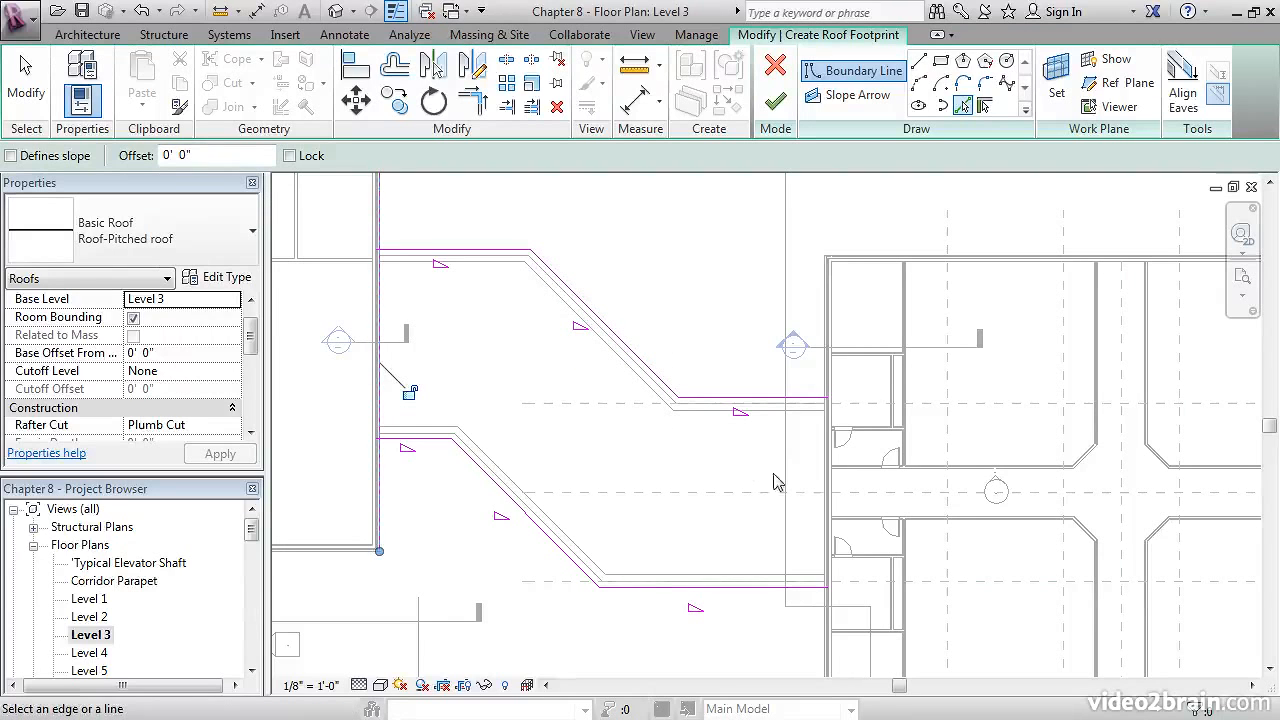
pyautogui.click(826, 480)
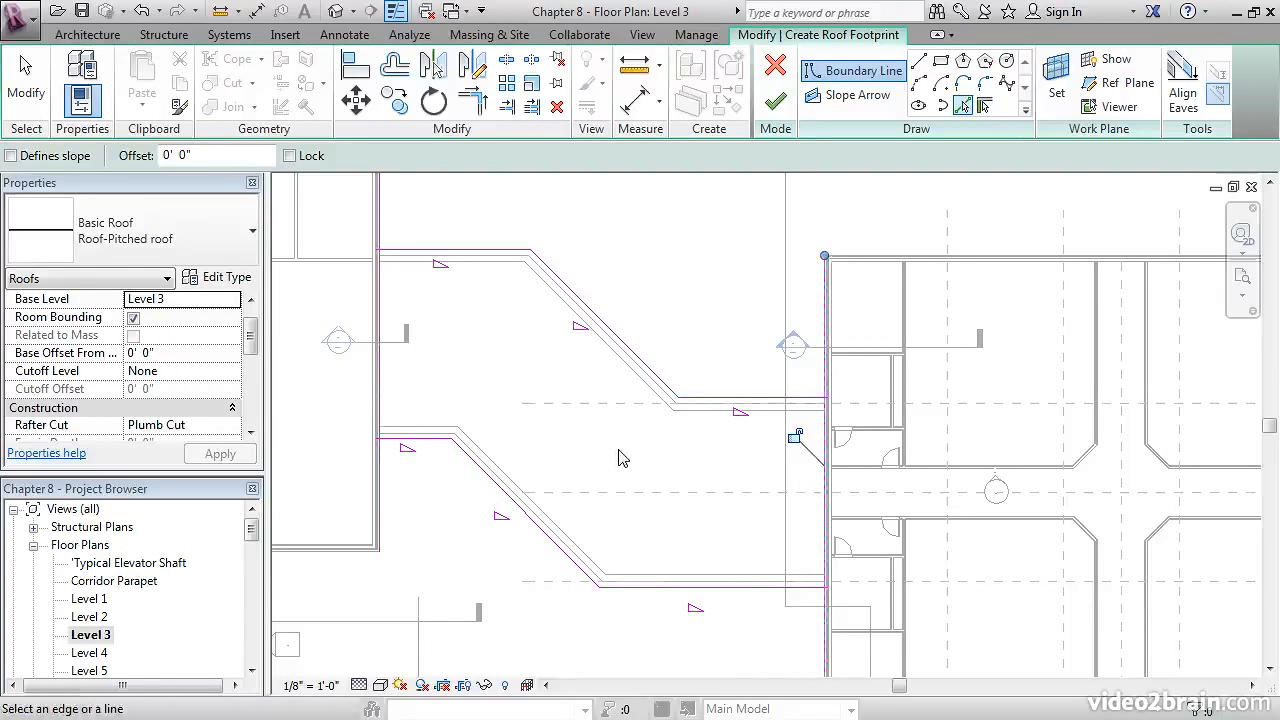
pyautogui.press('Escape')
pyautogui.press('Escape')
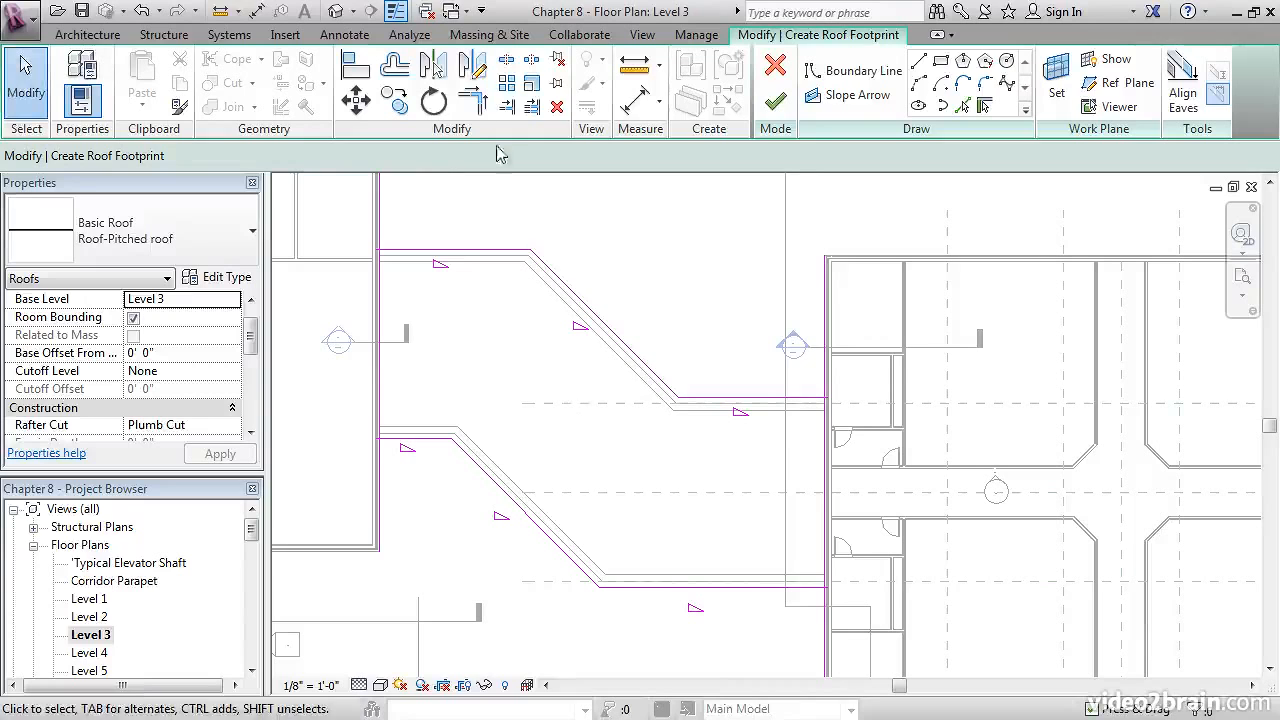
# Trim the end boundary lines and corridor boundary lines into corners to close the loop, then finish the roof sketch.
pyautogui.click(472, 100)
pyautogui.click(380, 310)
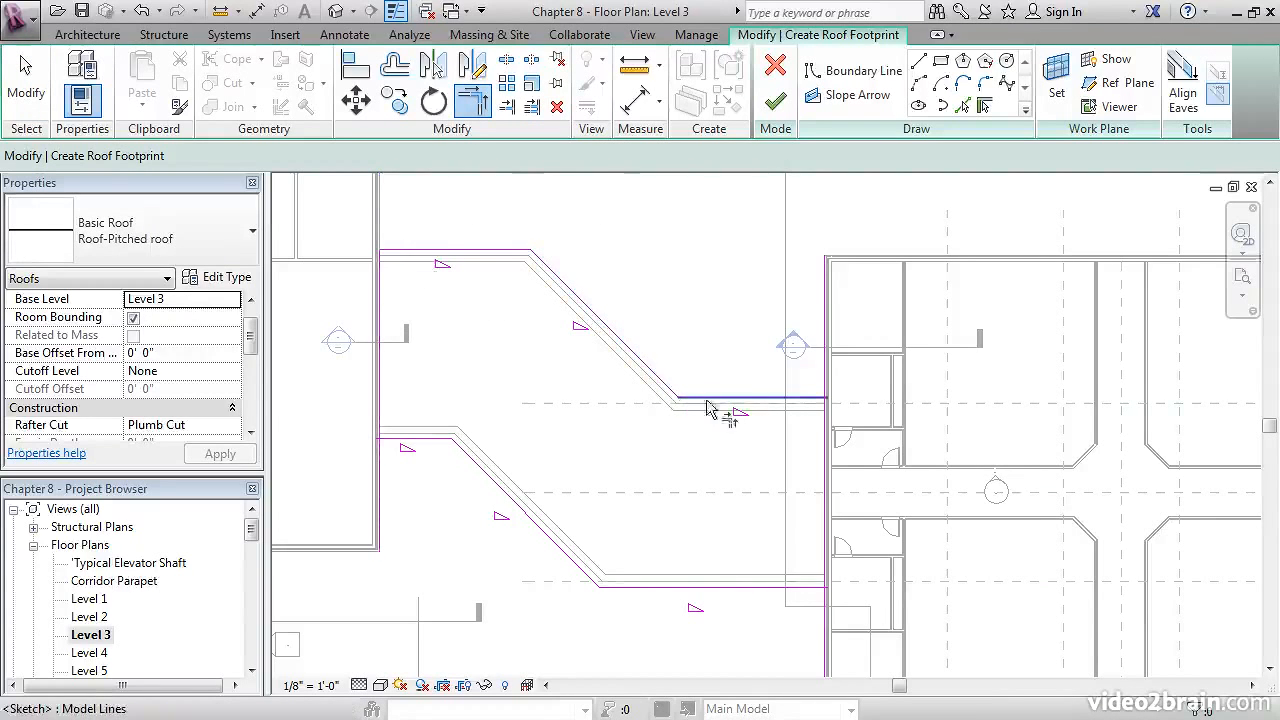
pyautogui.click(810, 399)
pyautogui.click(827, 440)
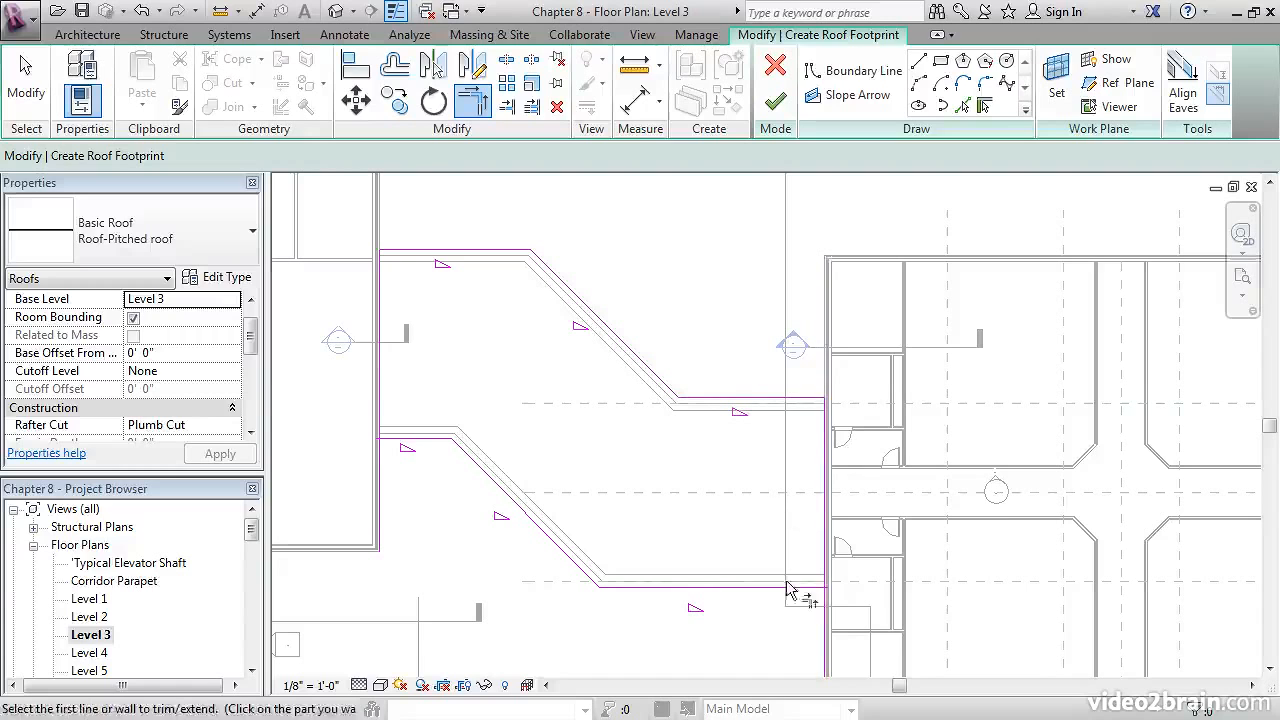
pyautogui.click(823, 590)
pyautogui.click(748, 586)
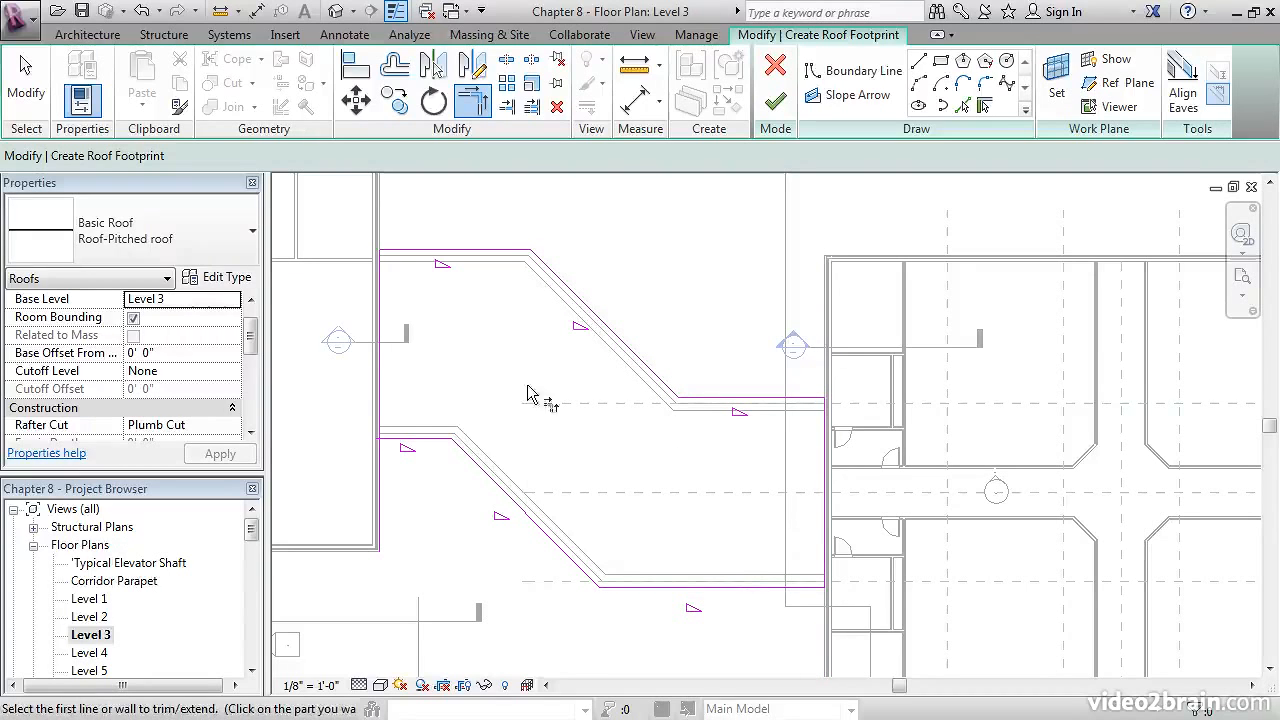
pyautogui.click(413, 420)
pyautogui.click(382, 395)
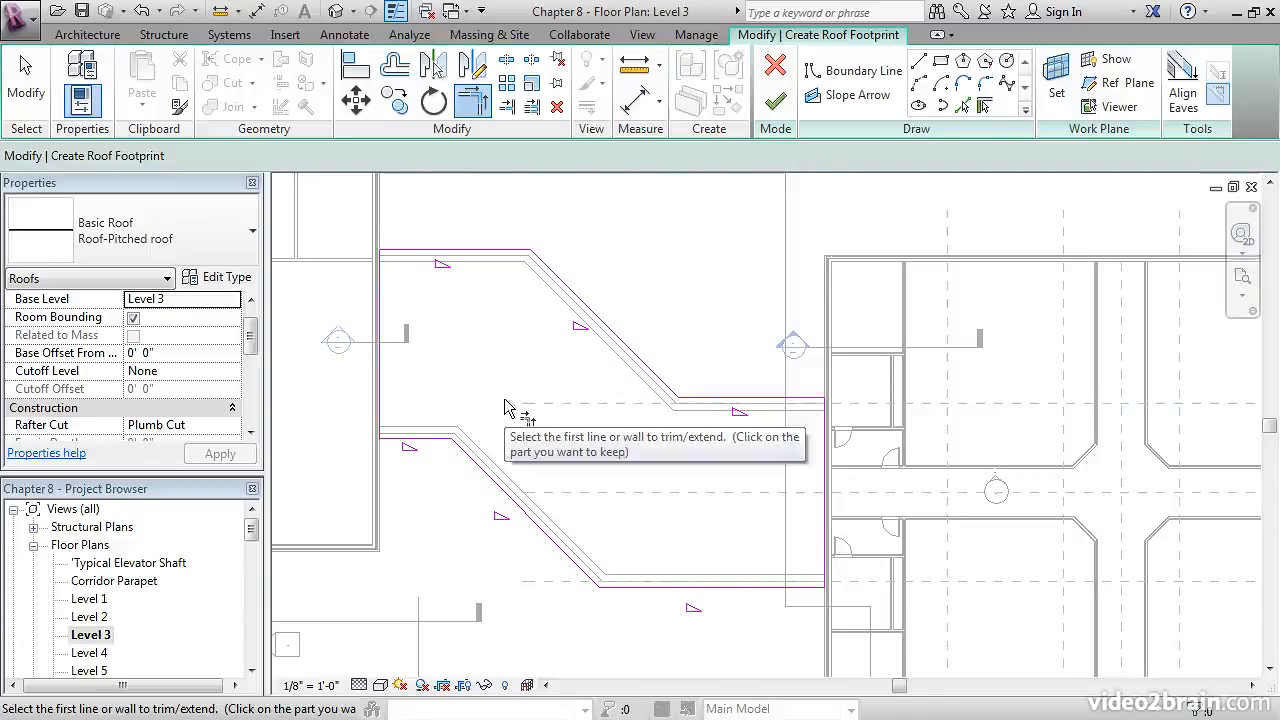
pyautogui.click(777, 102)
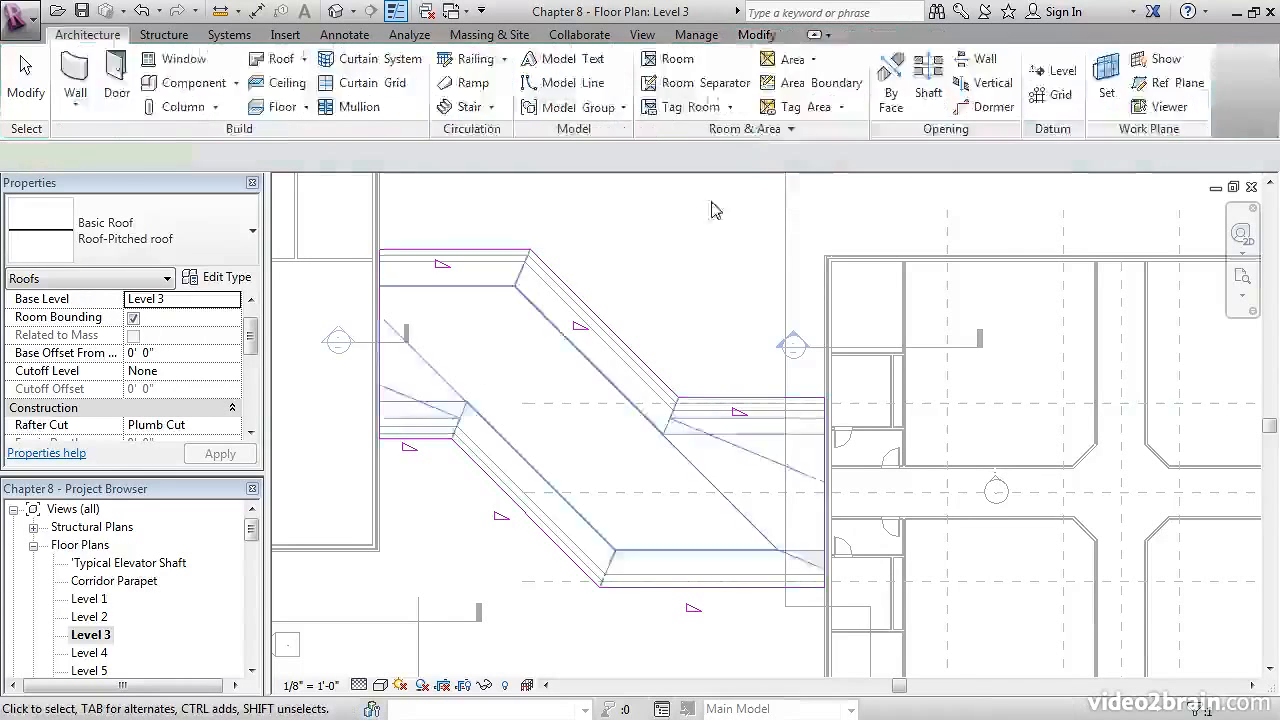
pyautogui.click(687, 285)
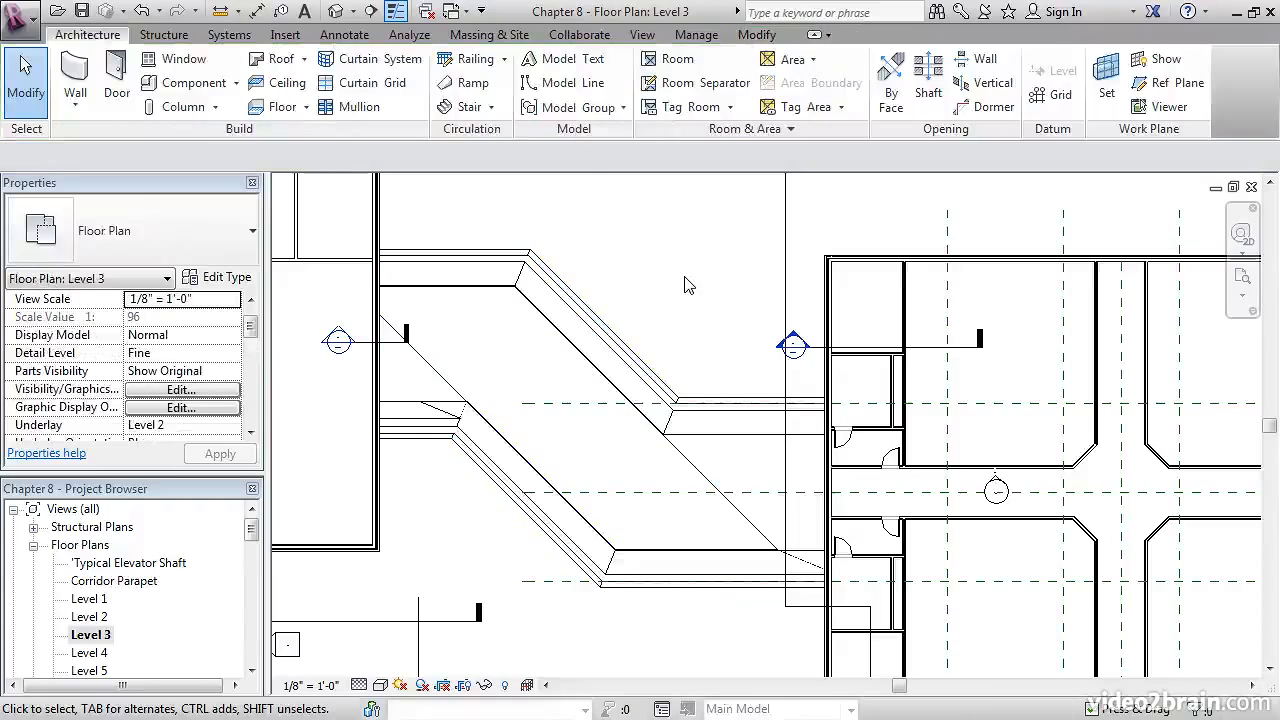
# Open the default 3D view and examine the new corridor roof's slopes and its junctions with the walls and buildings.
pyautogui.click(336, 12)
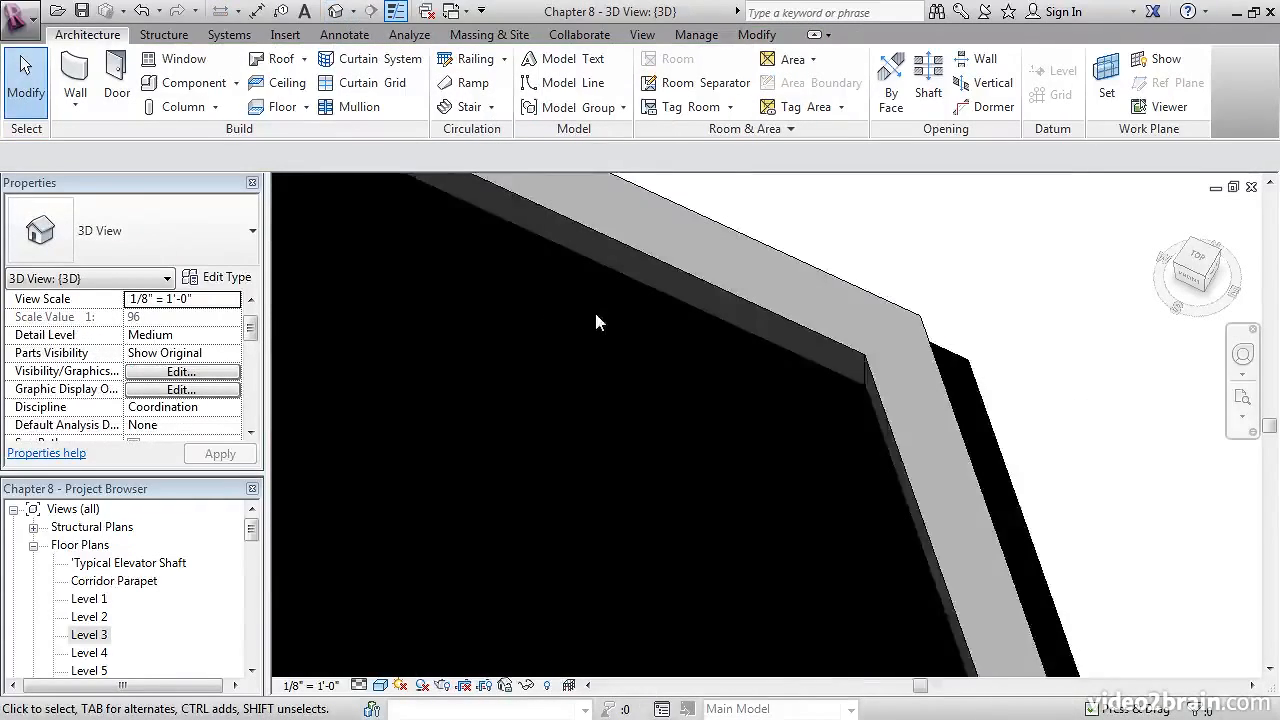
pyautogui.scroll(-5, 591, 310)
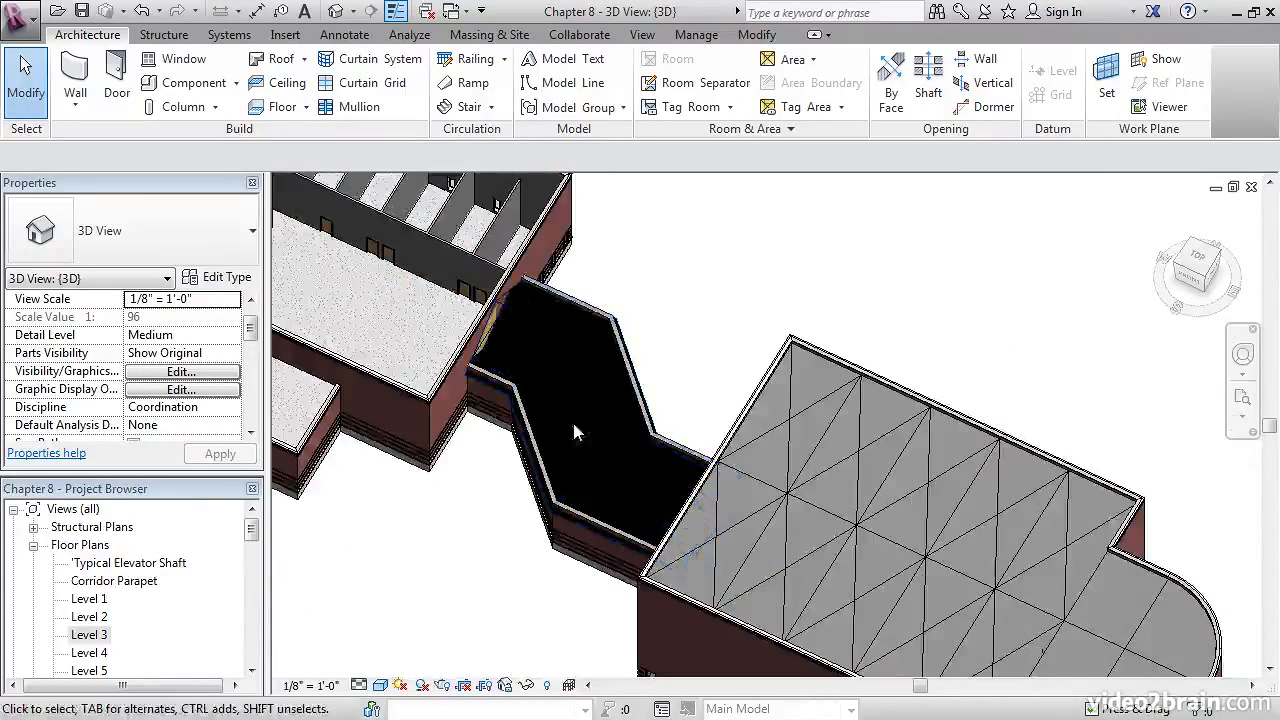
pyautogui.keyDown('shift'); pyautogui.moveTo(582, 465); pyautogui.dragTo(770, 365, button='middle'); pyautogui.keyUp('shift')
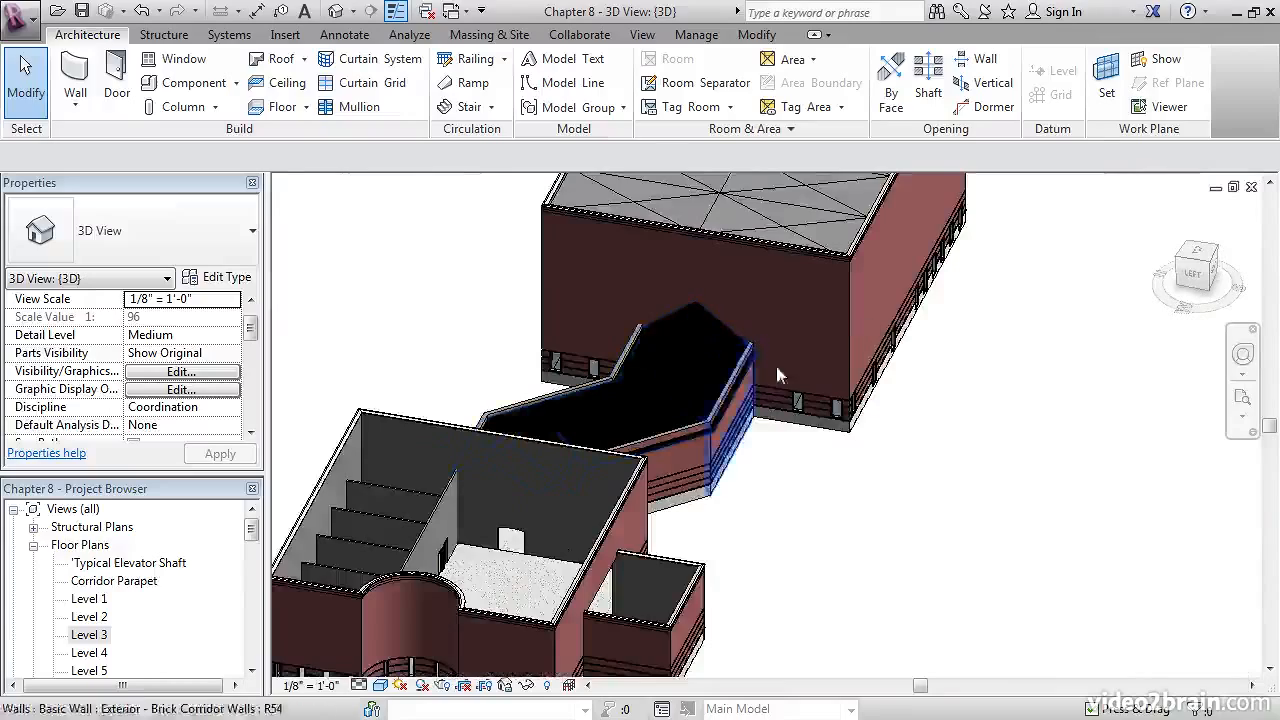
pyautogui.scroll(5, 784, 349)
pyautogui.moveTo(733, 325)
pyautogui.keyDown('shift'); pyautogui.mouseDown(button='middle')
pyautogui.moveTo(737, 297)
pyautogui.moveTo(731, 338)
pyautogui.mouseUp(button='middle'); pyautogui.keyUp('shift')
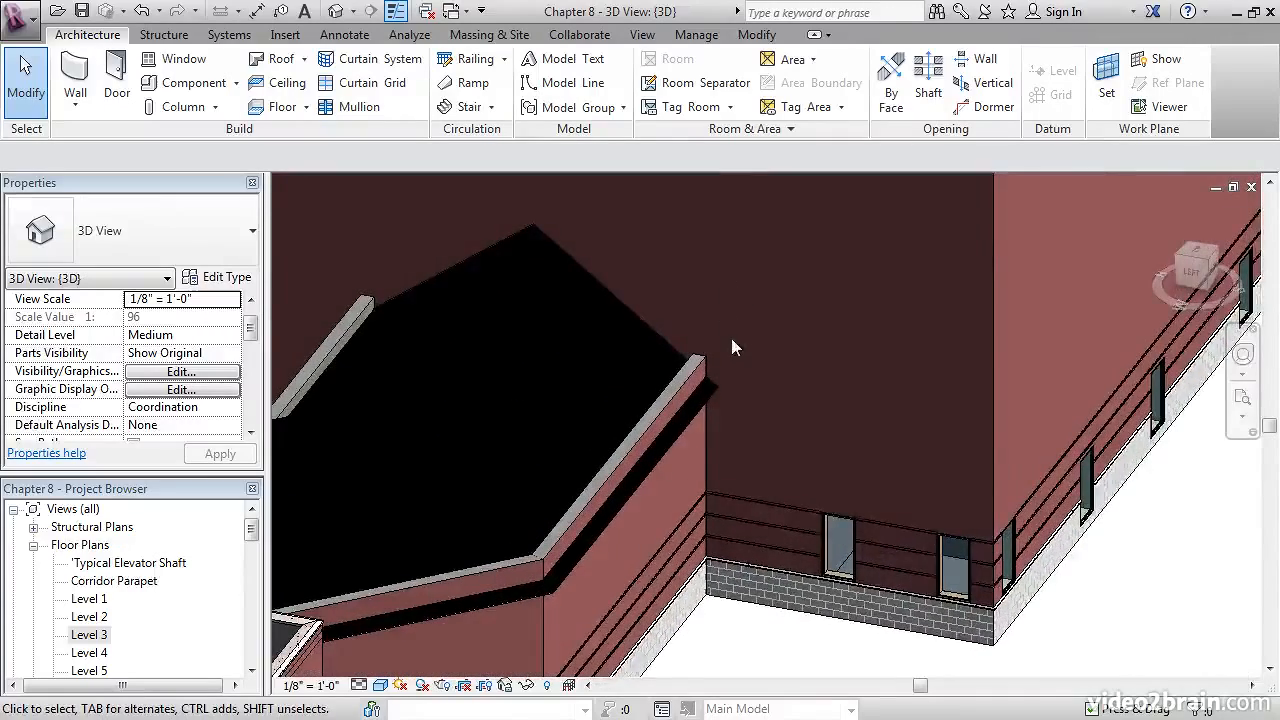
pyautogui.scroll(5, 730, 323)
pyautogui.scroll(-5, 690, 402)
pyautogui.keyDown('shift'); pyautogui.moveTo(693, 397); pyautogui.dragTo(668, 476, button='middle'); pyautogui.keyUp('shift')
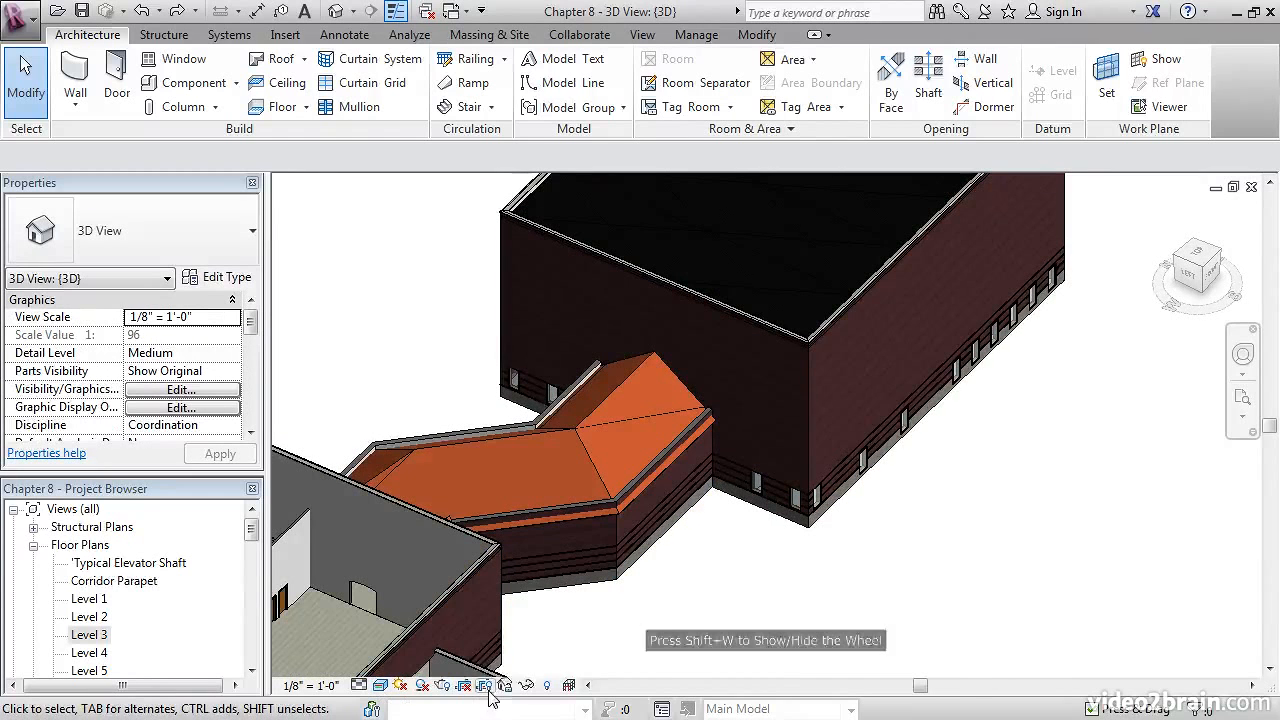
pyautogui.keyDown('shift'); pyautogui.moveTo(676, 623); pyautogui.dragTo(663, 594, button='middle'); pyautogui.keyUp('shift')
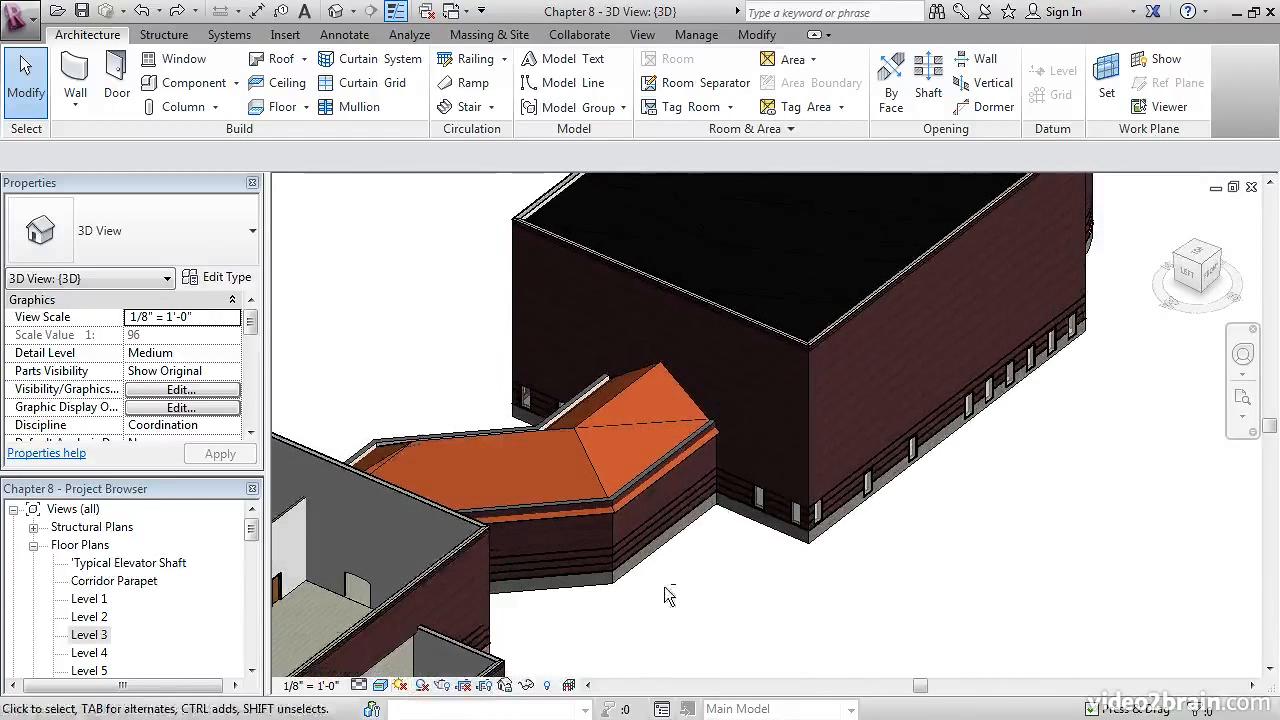
# Set the 3D view's visual style to Realistic and inspect the copper roof around the corridor bends.
pyautogui.click(381, 686)
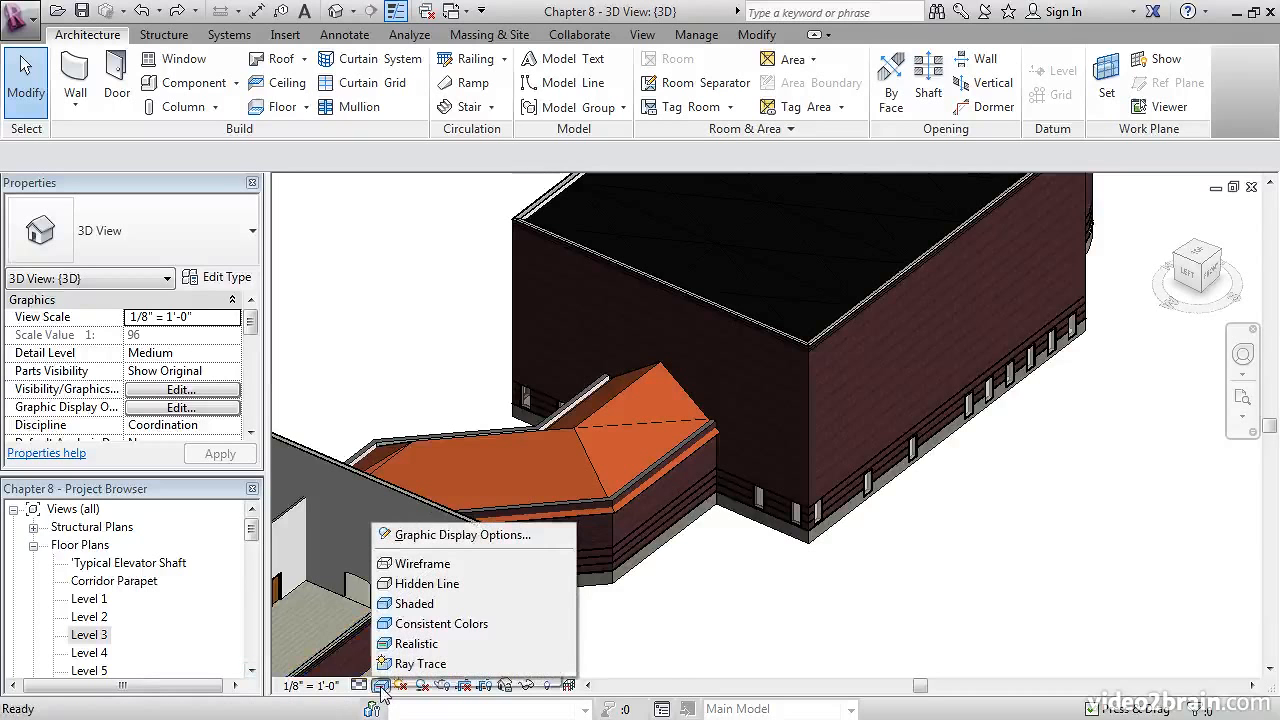
pyautogui.click(437, 645)
pyautogui.keyDown('shift'); pyautogui.moveTo(675, 558); pyautogui.dragTo(582, 610, button='middle'); pyautogui.keyUp('shift')
pyautogui.scroll(3, 755, 380)
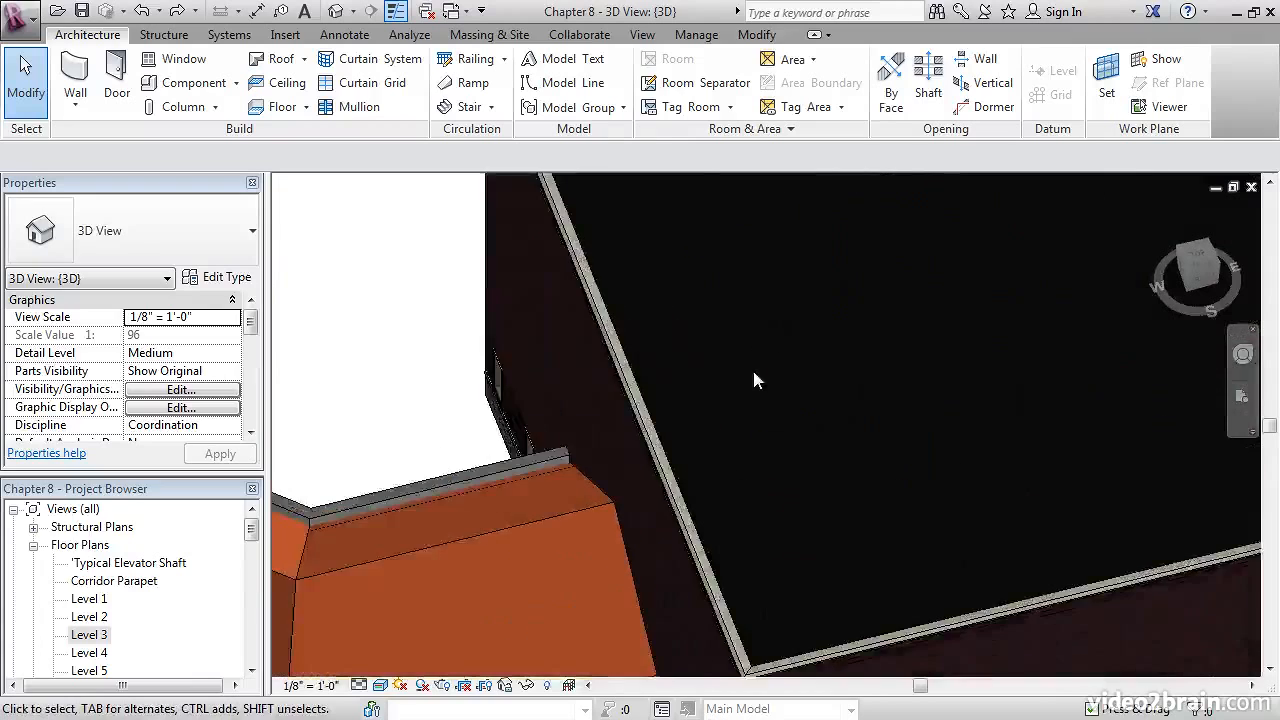
pyautogui.scroll(-2, 734, 389)
pyautogui.scroll(-4, 585, 482)
pyautogui.scroll(5, 585, 482)
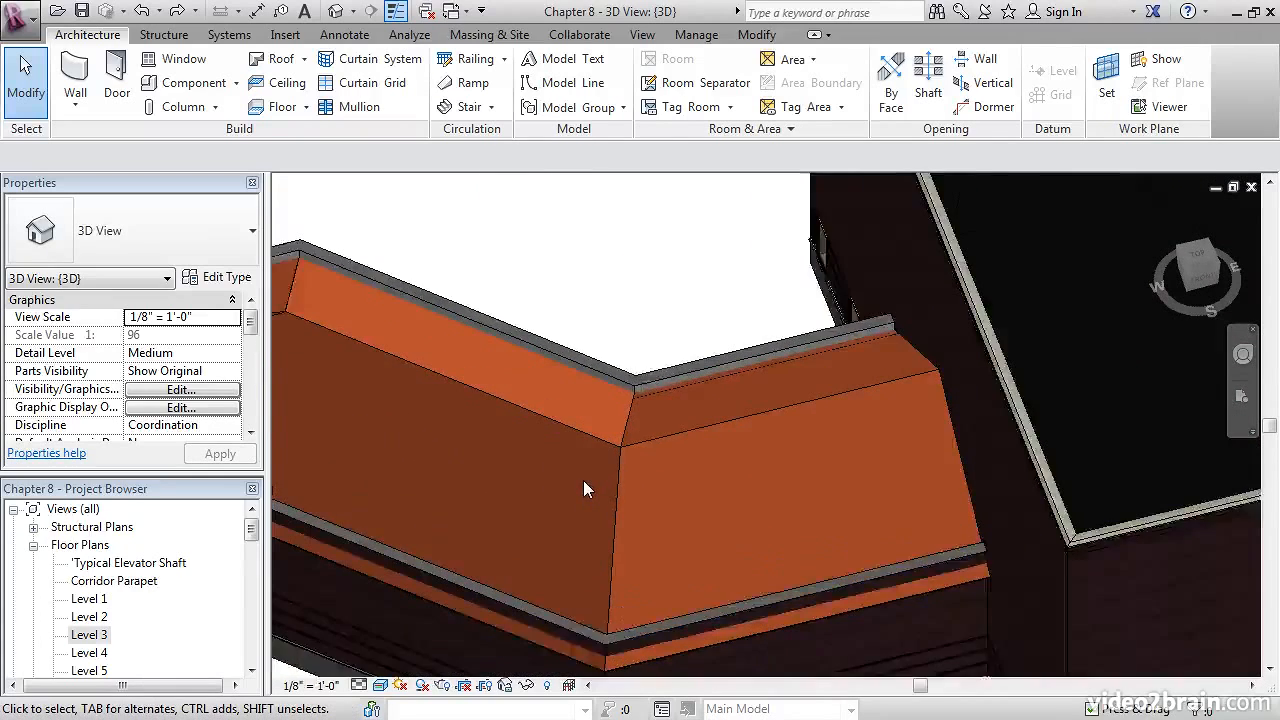
pyautogui.scroll(-1, 585, 488)
pyautogui.keyDown('shift'); pyautogui.moveTo(581, 472); pyautogui.dragTo(458, 407, button='middle'); pyautogui.keyUp('shift')
# Select the pitched corridor roof and examine its ridges, valleys and ends against the two buildings.
pyautogui.click(614, 501)
pyautogui.scroll(5, 747, 372)
pyautogui.scroll(-5, 746, 378)
pyautogui.scroll(4, 368, 316)
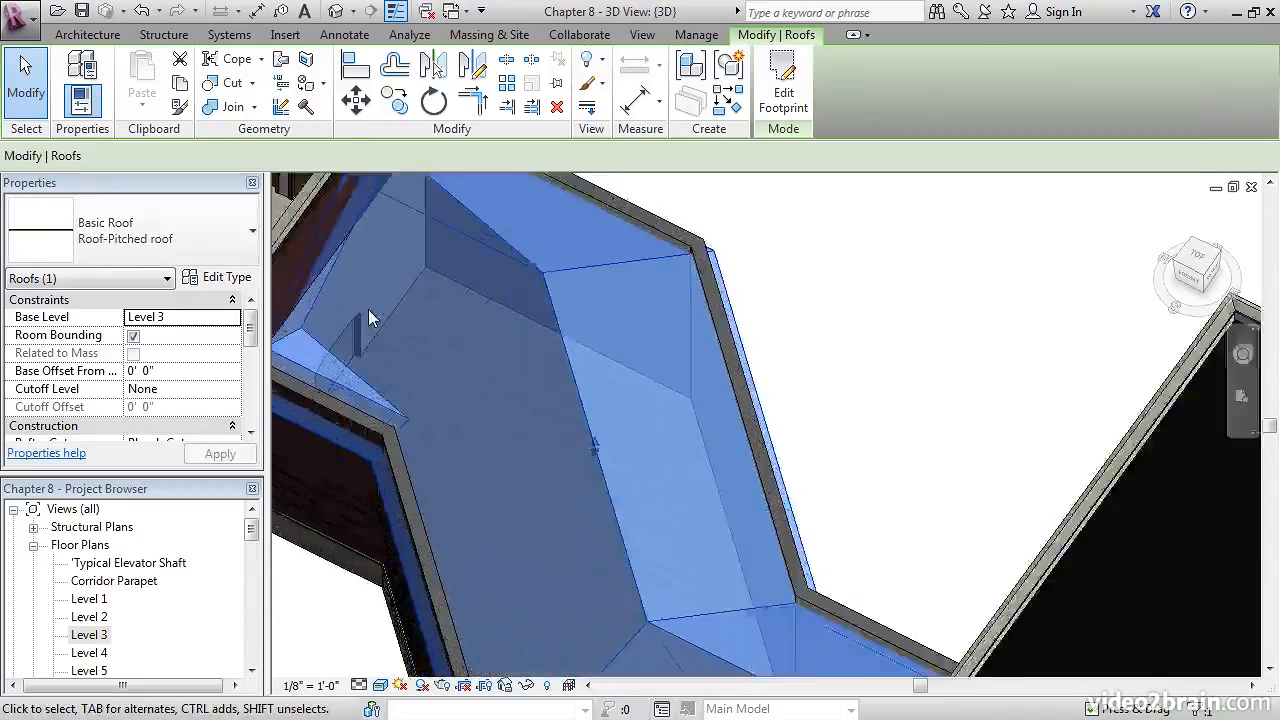
pyautogui.scroll(-5, 374, 351)
pyautogui.keyDown('shift'); pyautogui.moveTo(390, 374); pyautogui.dragTo(458, 432, button='middle'); pyautogui.keyUp('shift')
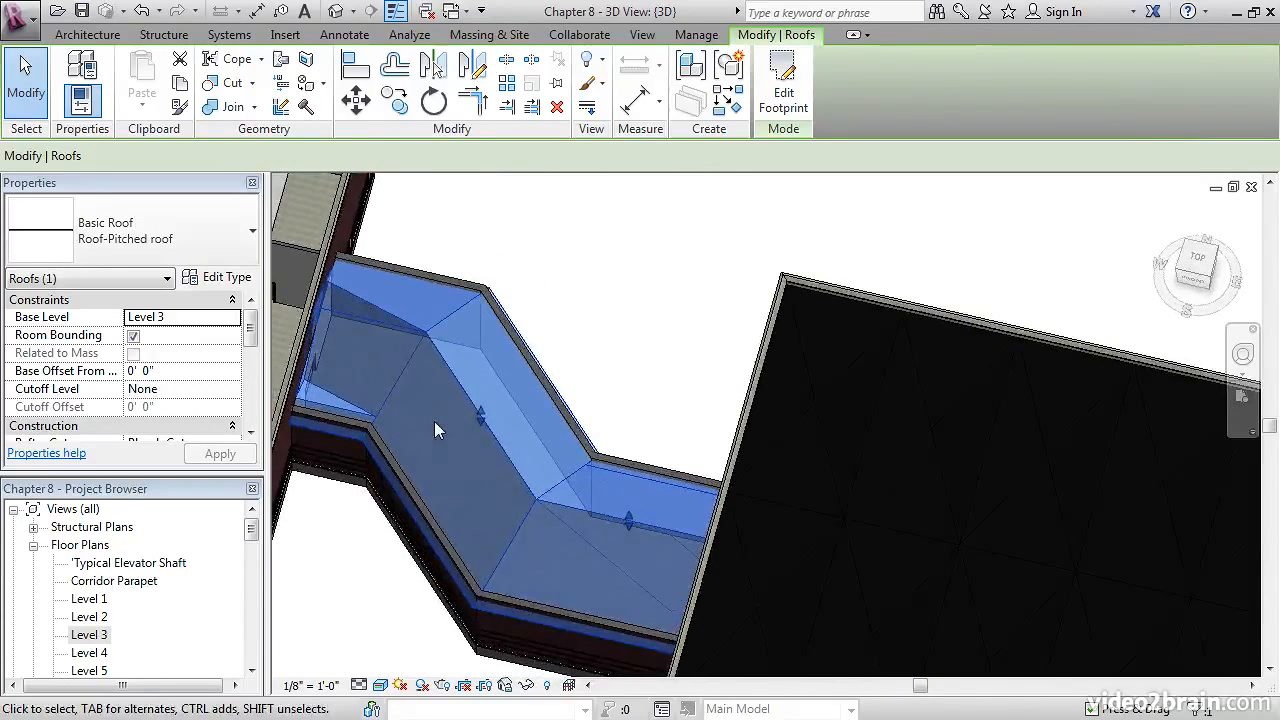
pyautogui.scroll(2, 434, 421)
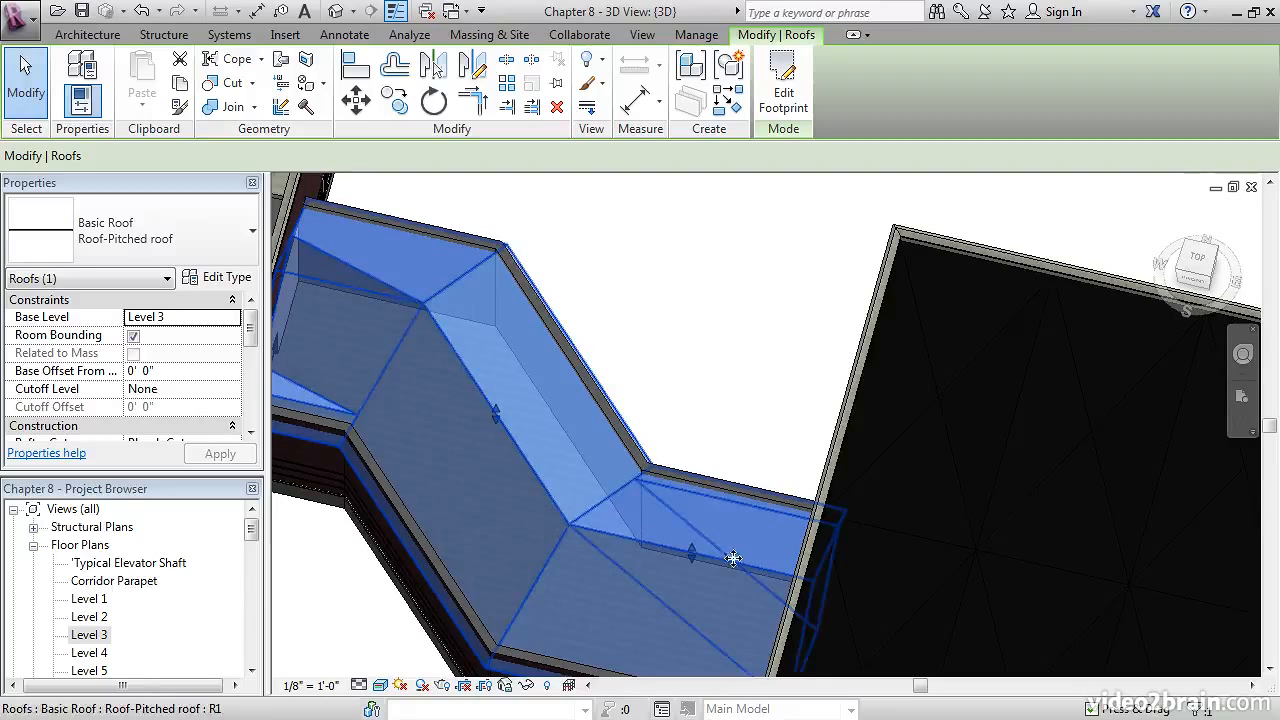
pyautogui.keyDown('shift'); pyautogui.moveTo(608, 526); pyautogui.dragTo(630, 412, button='middle'); pyautogui.keyUp('shift')
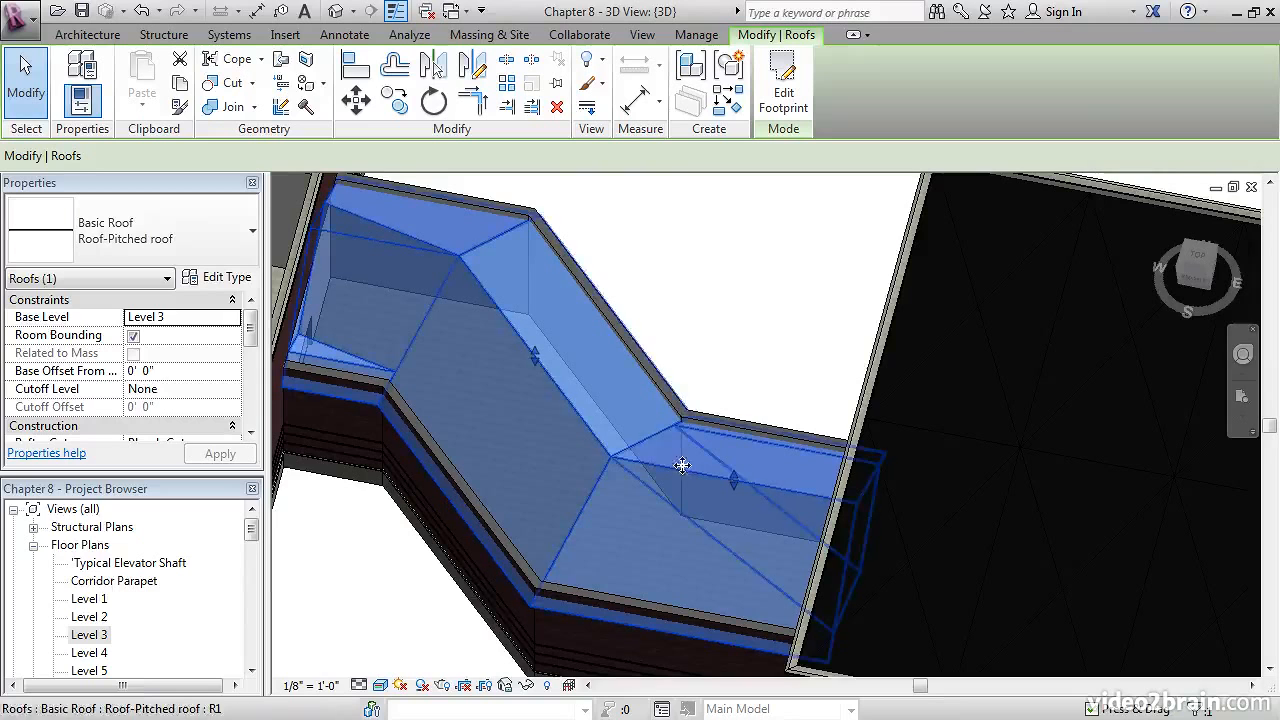
pyautogui.keyDown('shift'); pyautogui.moveTo(504, 426); pyautogui.dragTo(509, 400, button='middle'); pyautogui.keyUp('shift')
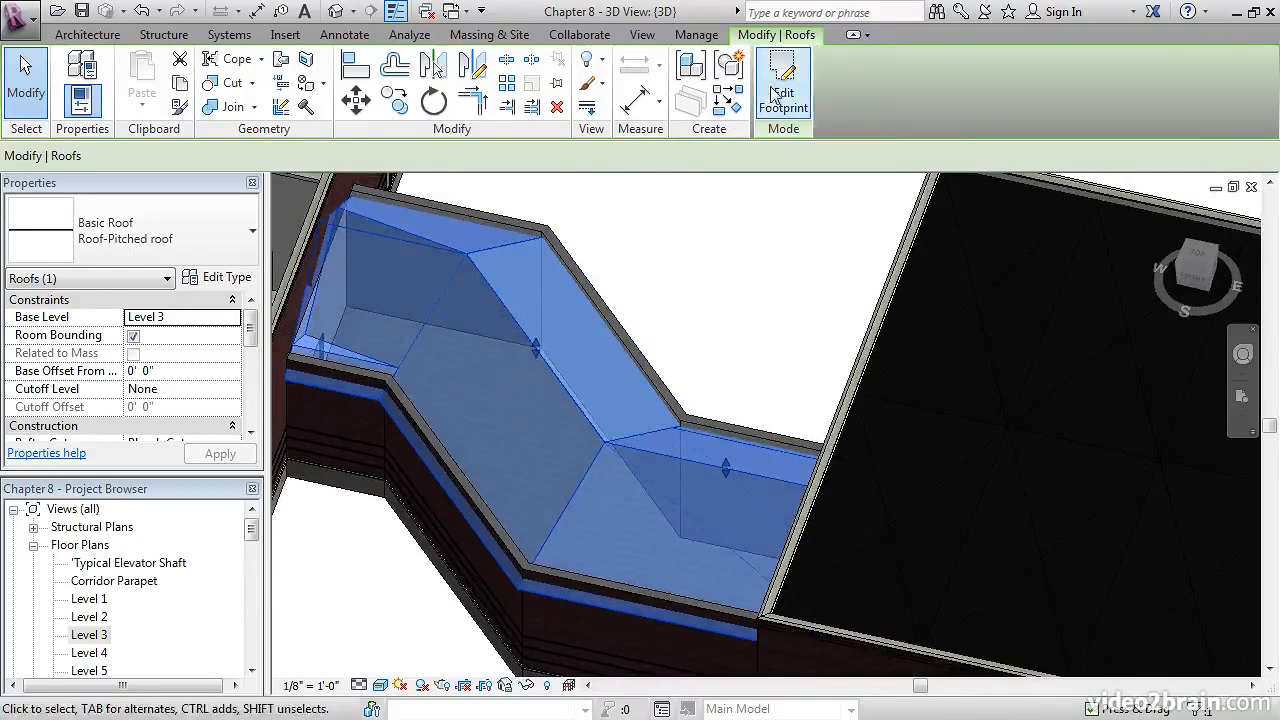
# Edit the corridor roof's footprint on Level 3 and delete the five boundary lines of the diagonal and western corridor sections.
pyautogui.click(776, 96)
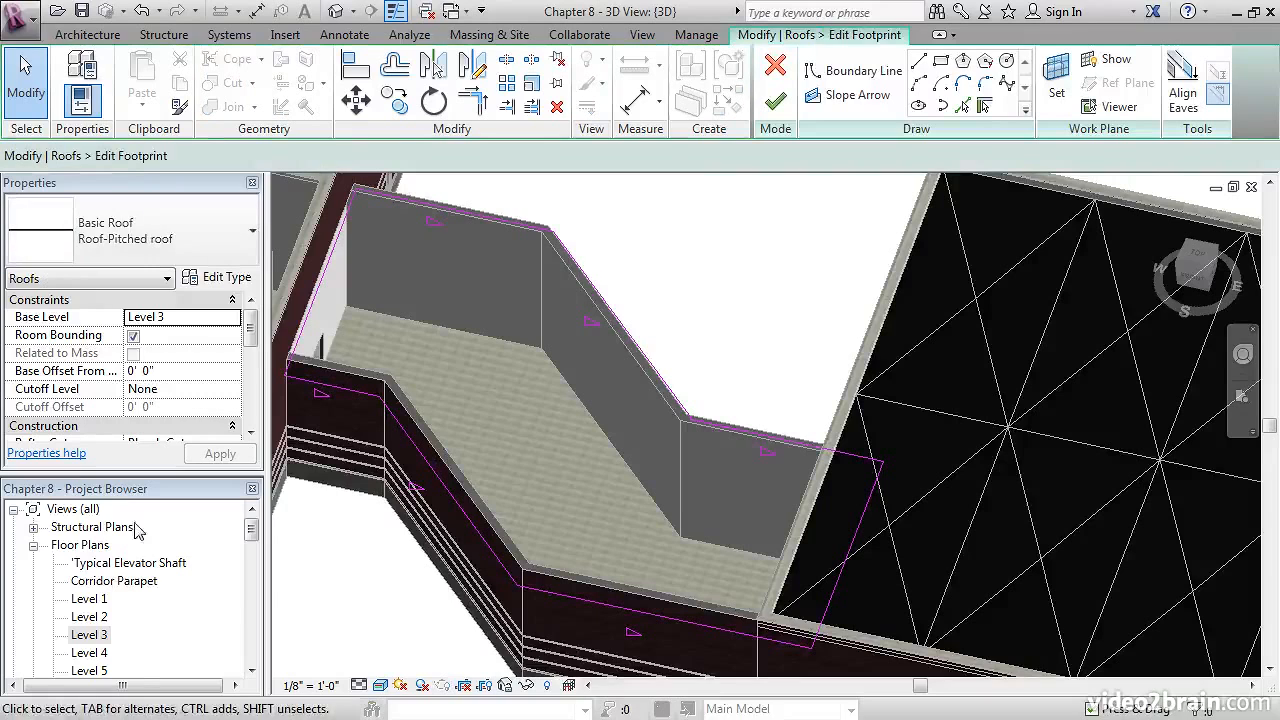
pyautogui.doubleClick(99, 632)
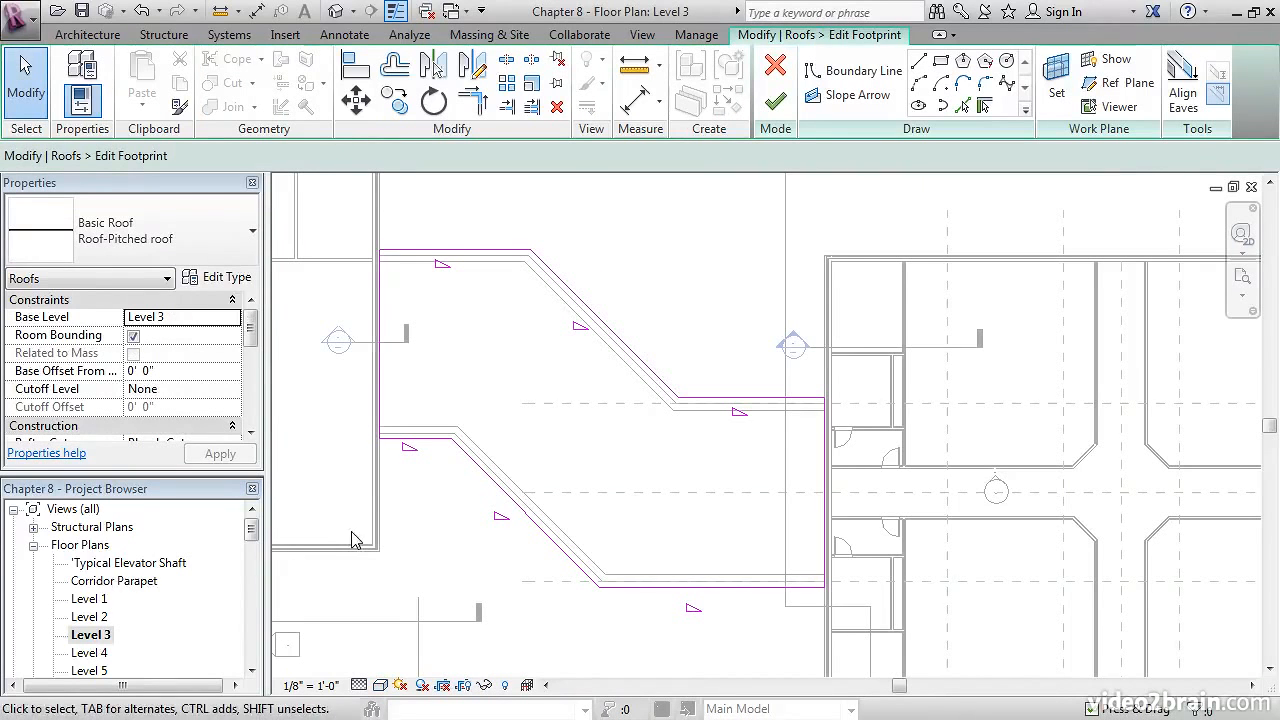
pyautogui.moveTo(362, 262); pyautogui.dragTo(708, 650)
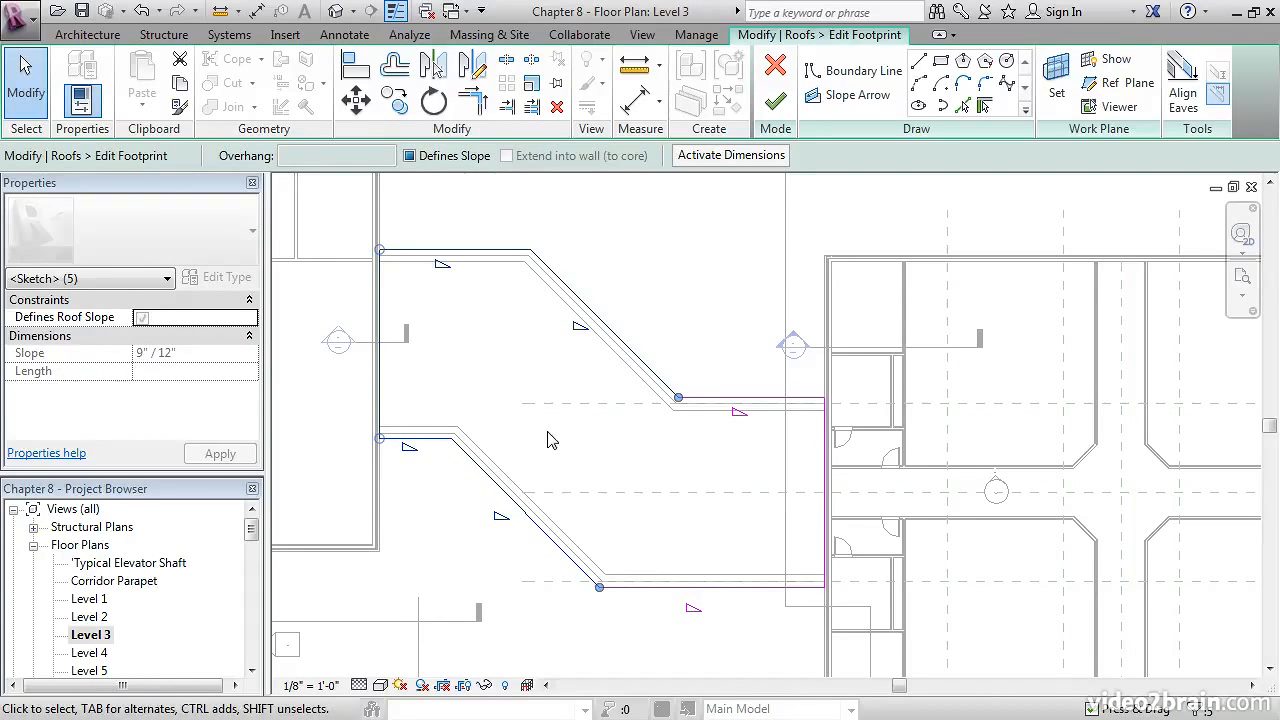
pyautogui.press('Escape')
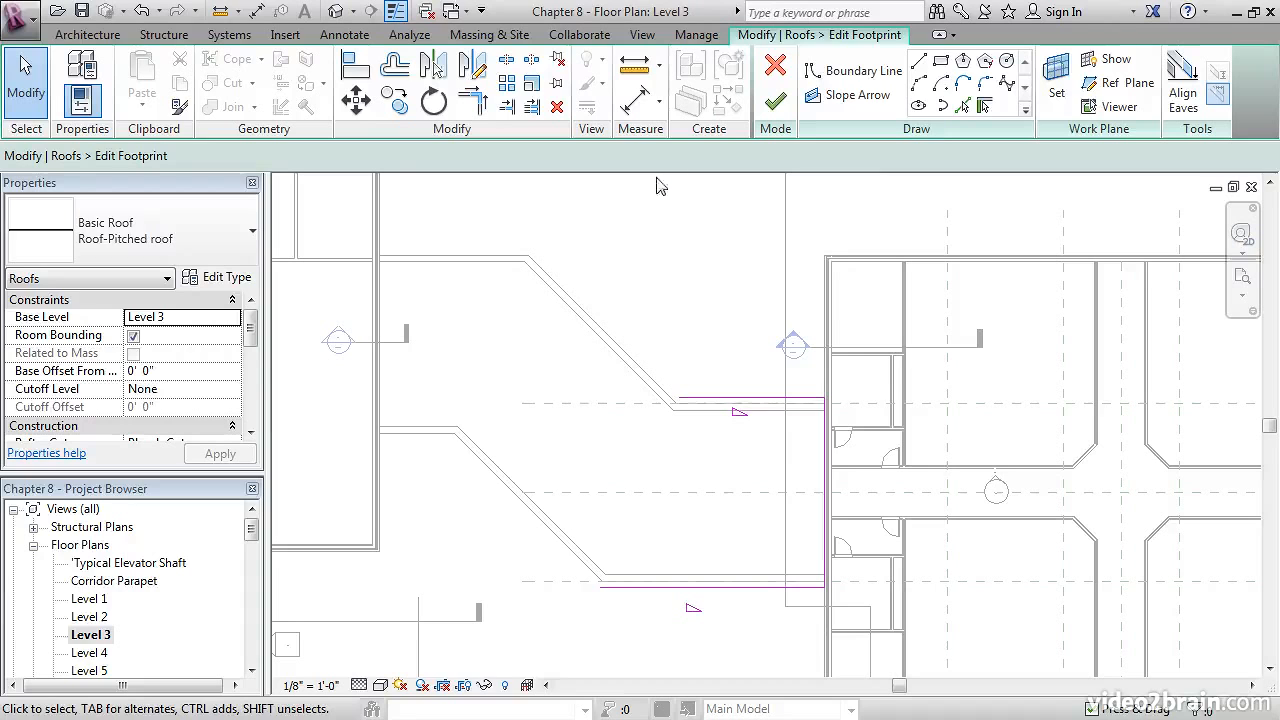
# Close the remaining footprint with a non-sloping boundary line joining its two open ends at the corridor bend, then finish the edit.
pyautogui.click(917, 63)
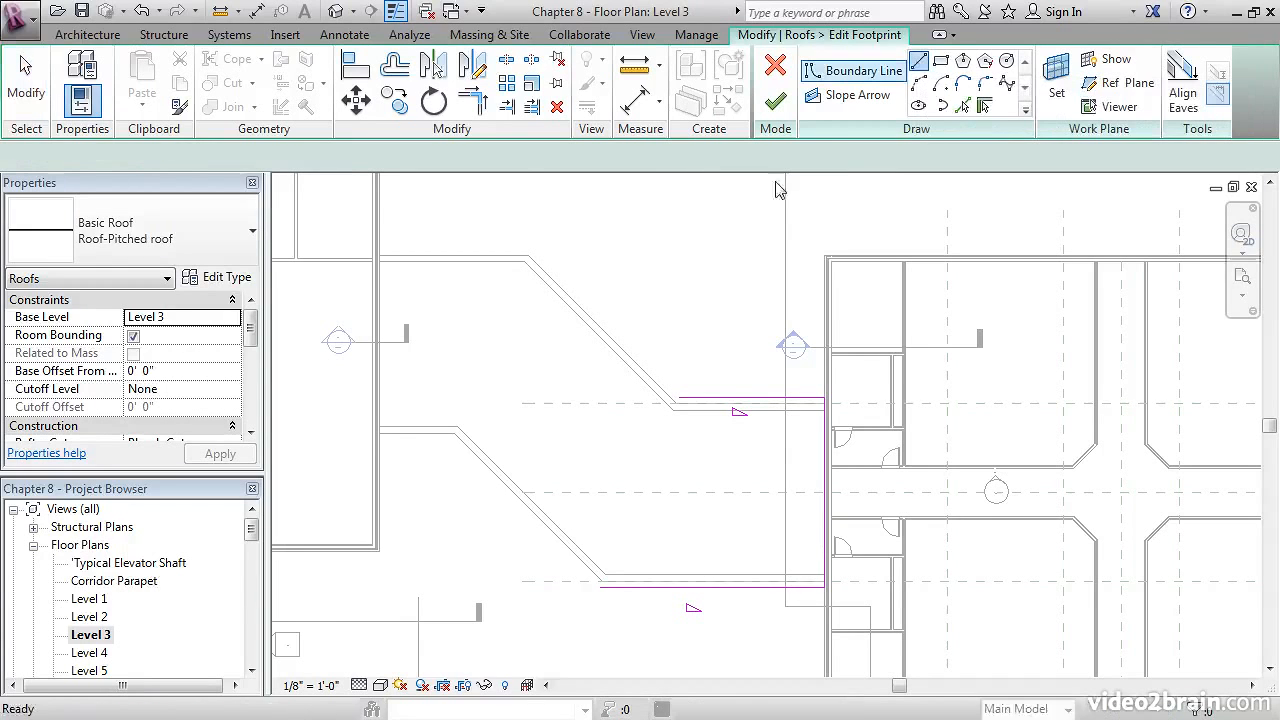
pyautogui.click(678, 397)
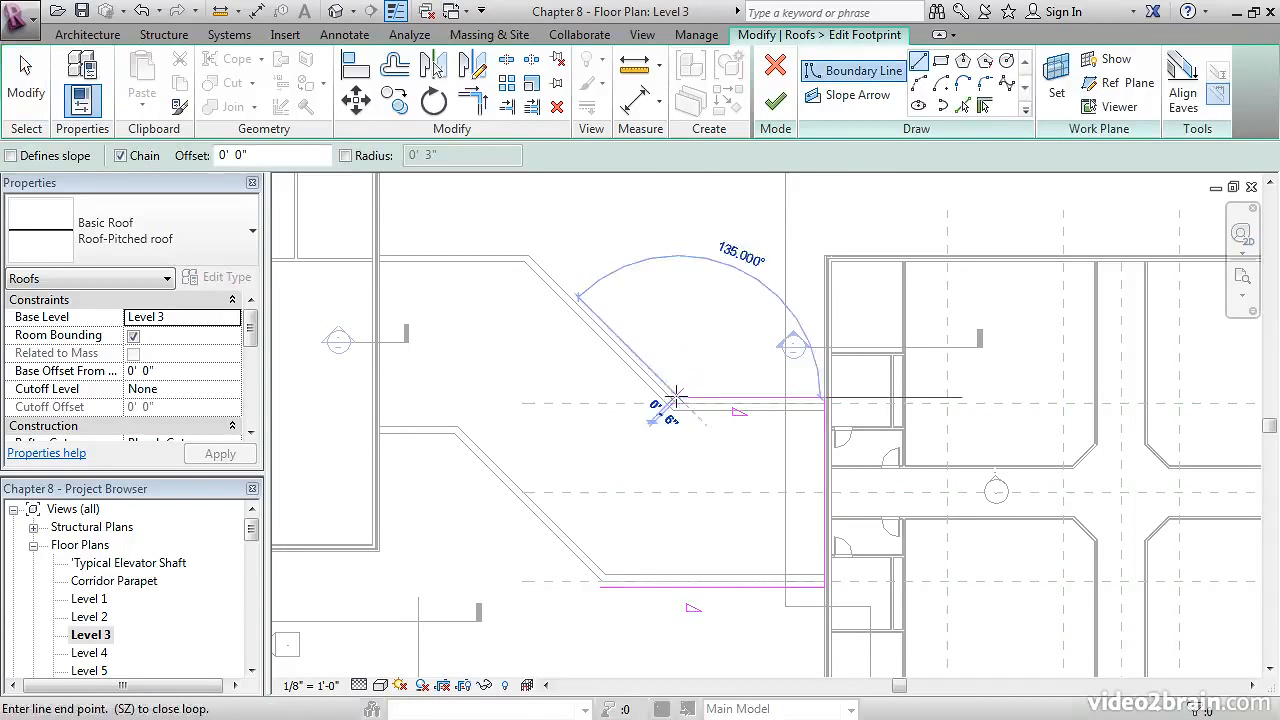
pyautogui.click(600, 586)
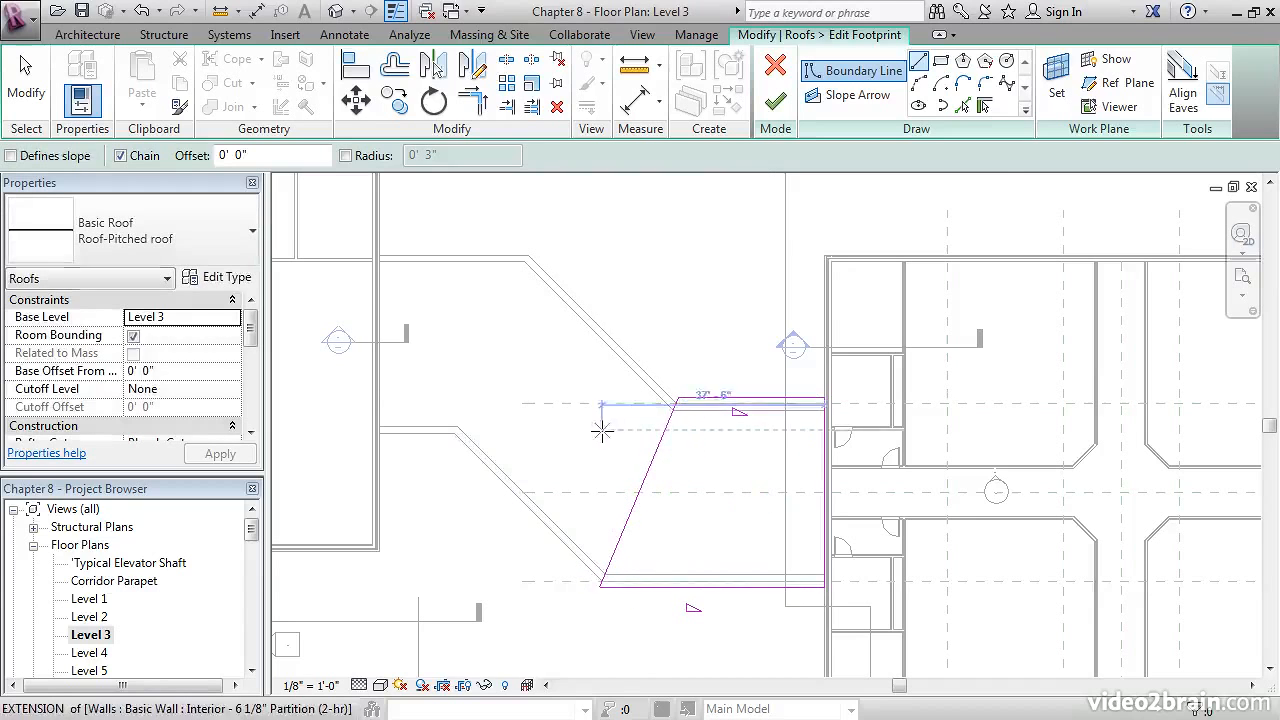
pyautogui.click(778, 106)
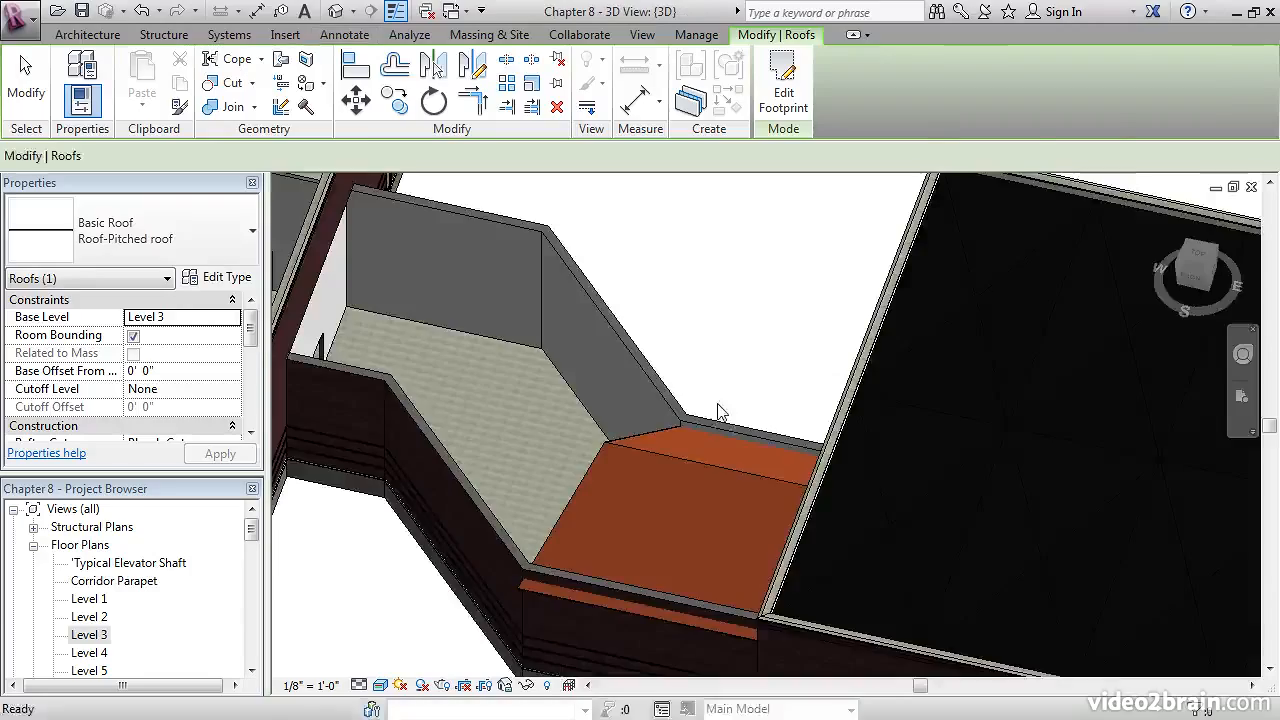
pyautogui.keyDown('shift'); pyautogui.moveTo(703, 465); pyautogui.dragTo(923, 375, button='middle'); pyautogui.keyUp('shift')
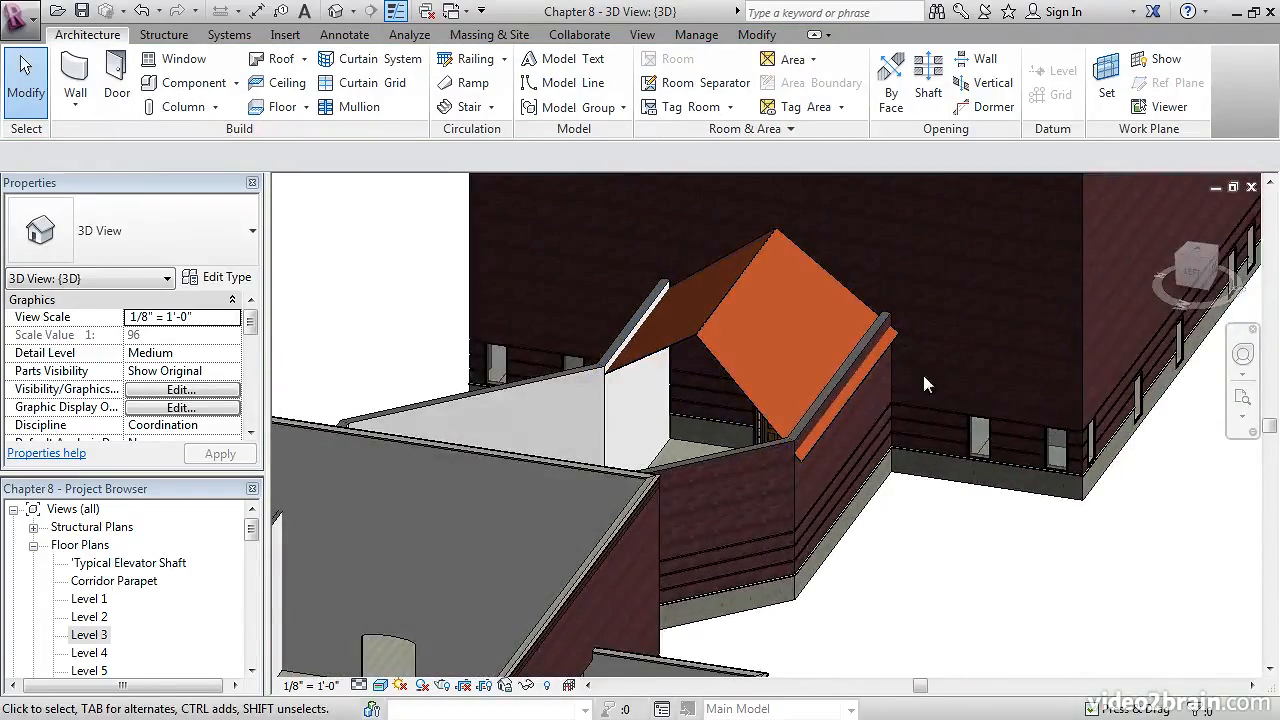
pyautogui.scroll(3, 890, 395)
pyautogui.keyDown('shift'); pyautogui.moveTo(804, 374); pyautogui.dragTo(693, 425, button='middle'); pyautogui.keyUp('shift')
pyautogui.scroll(-2, 755, 337)
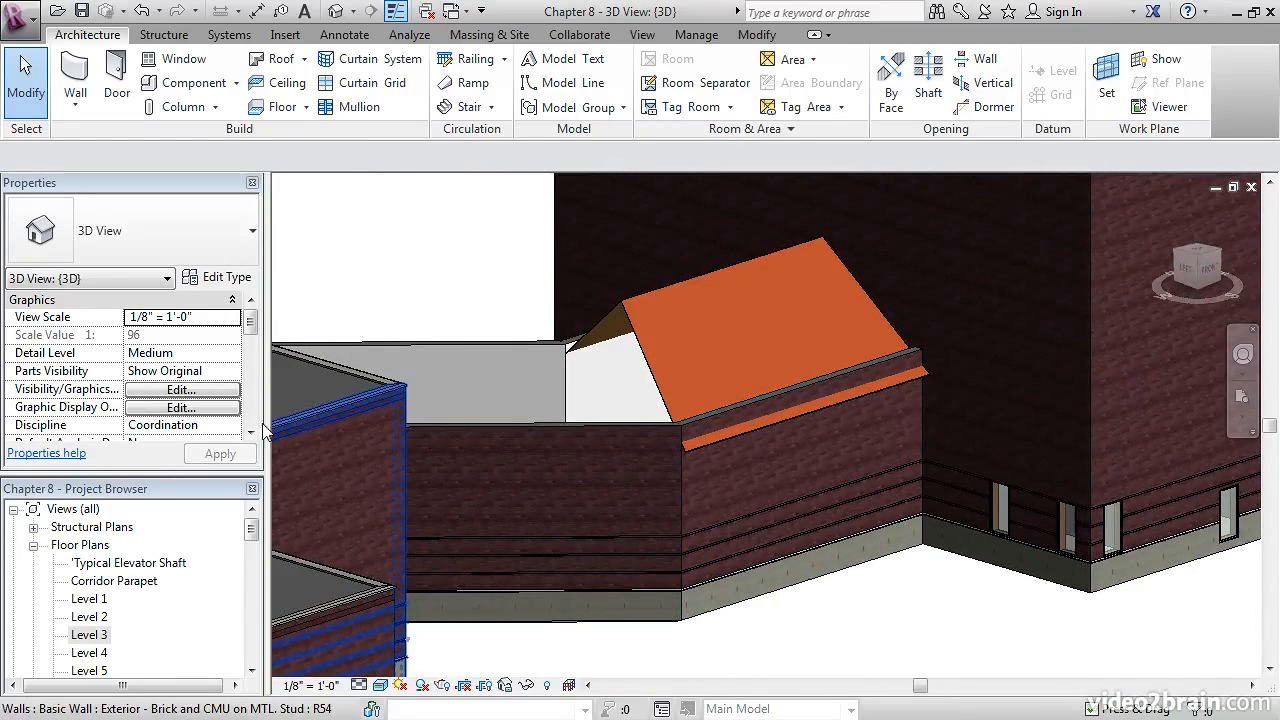
# On Level 3, start a similar footprint roof from the shortened one and pick its slanted end as a non-sloping boundary line.
pyautogui.doubleClick(90, 635)
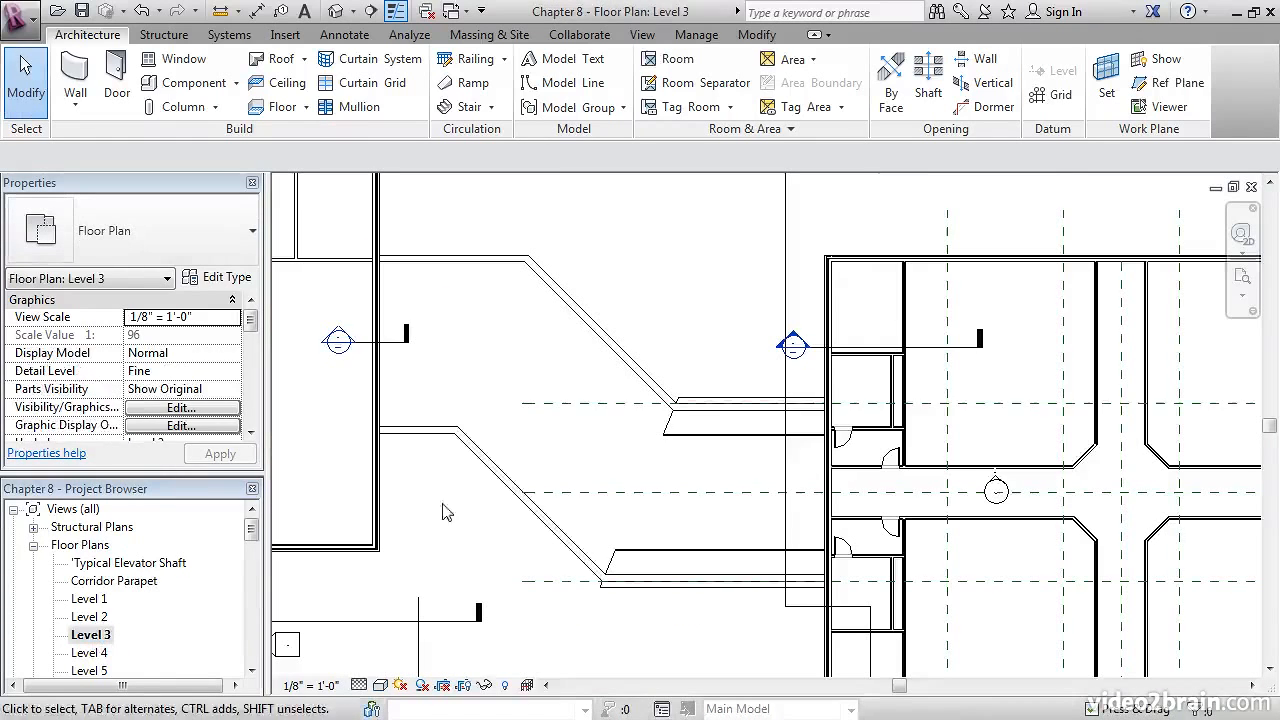
pyautogui.click(688, 432)
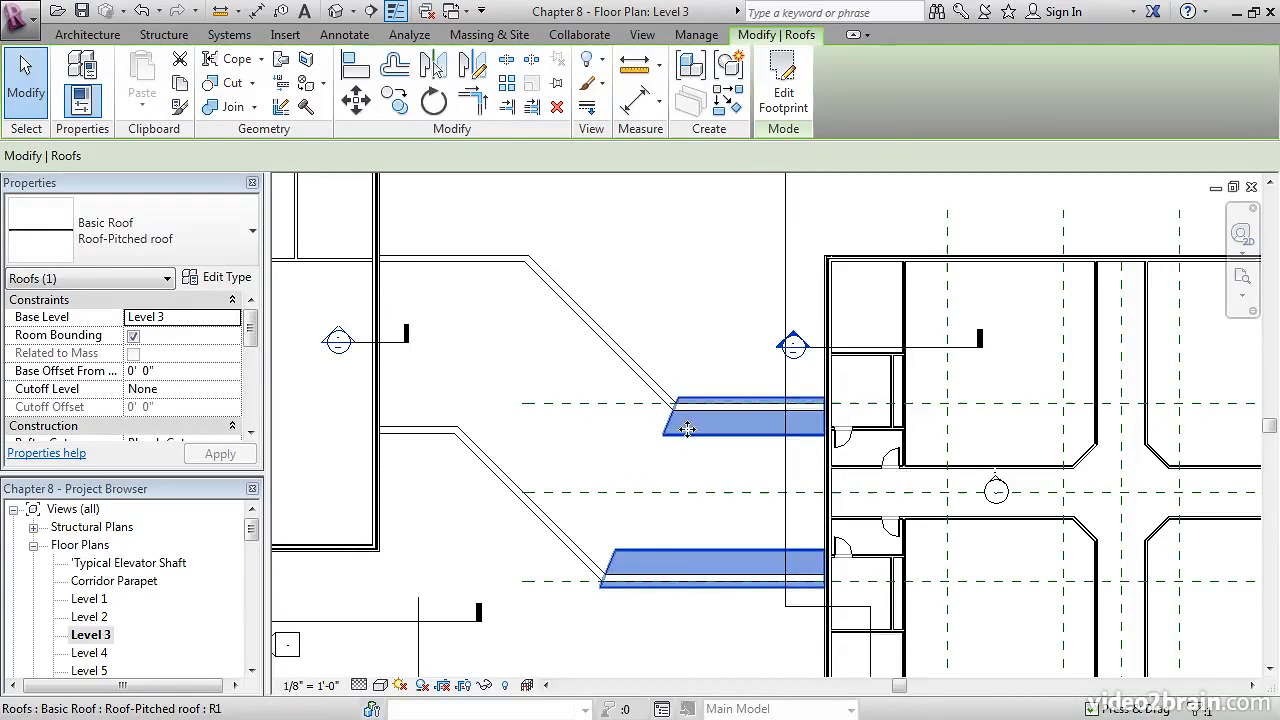
pyautogui.rightClick(689, 434)
pyautogui.click(752, 431)
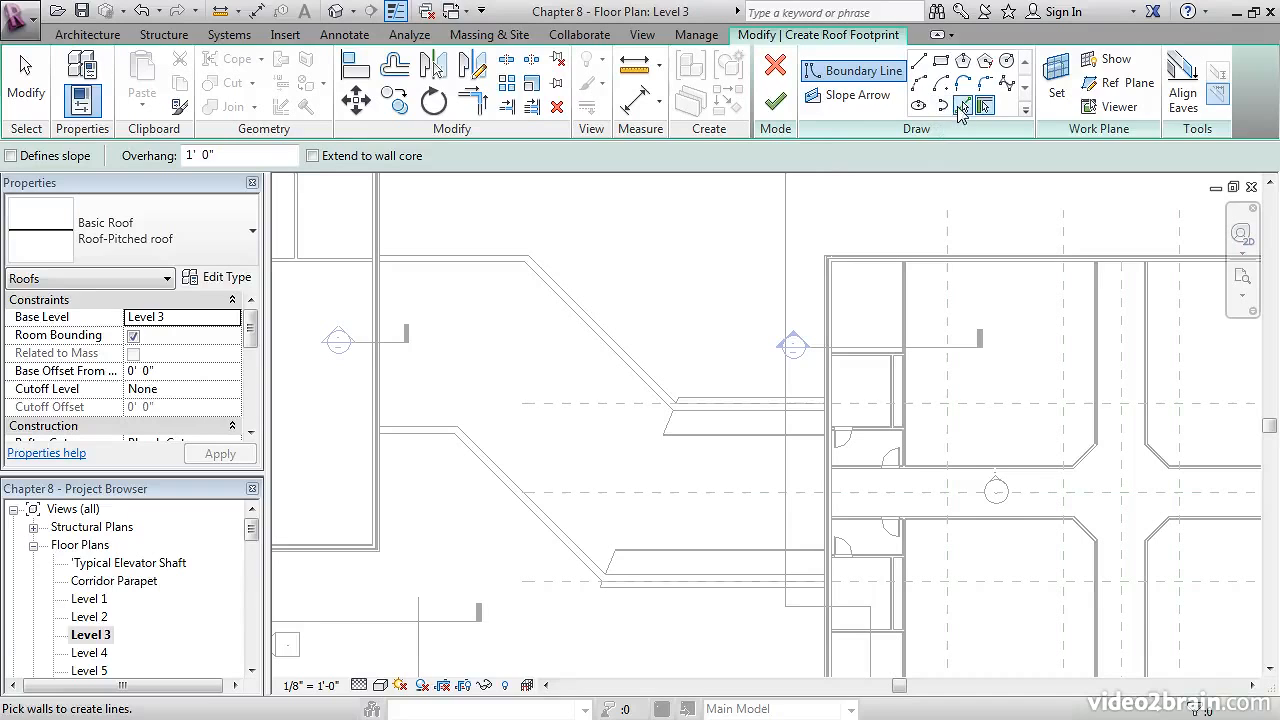
pyautogui.click(961, 107)
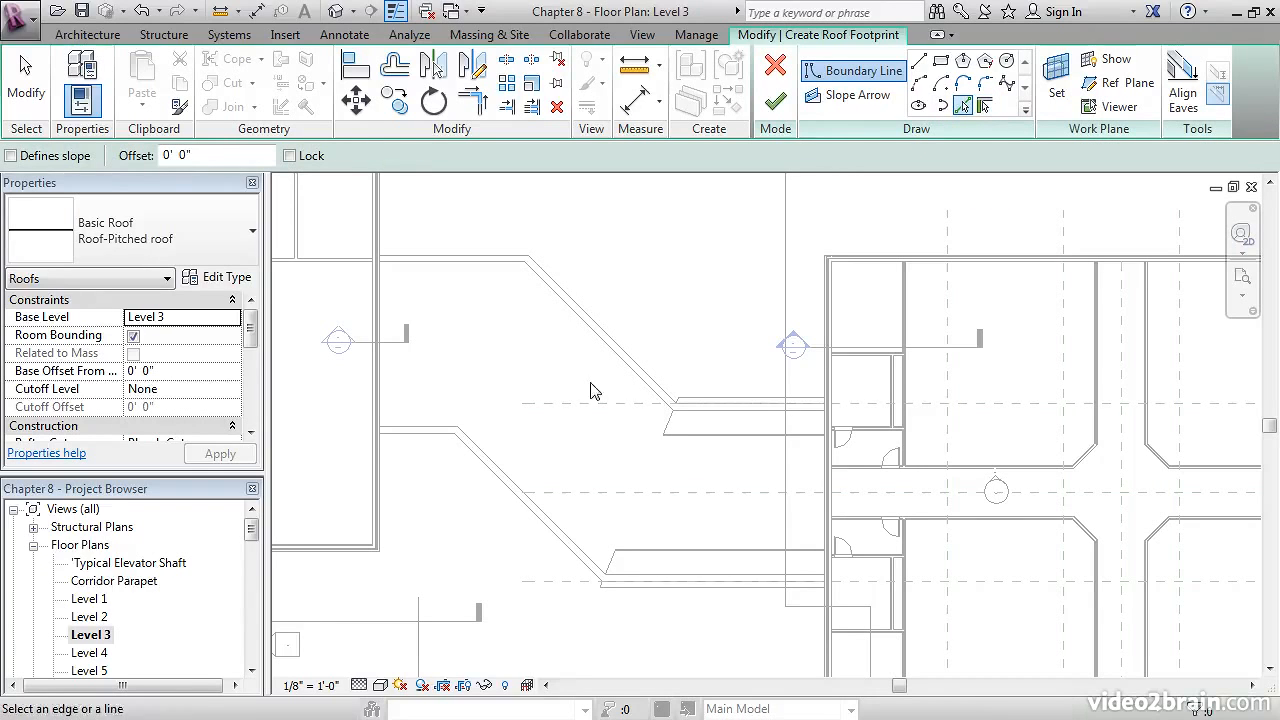
pyautogui.click(669, 435)
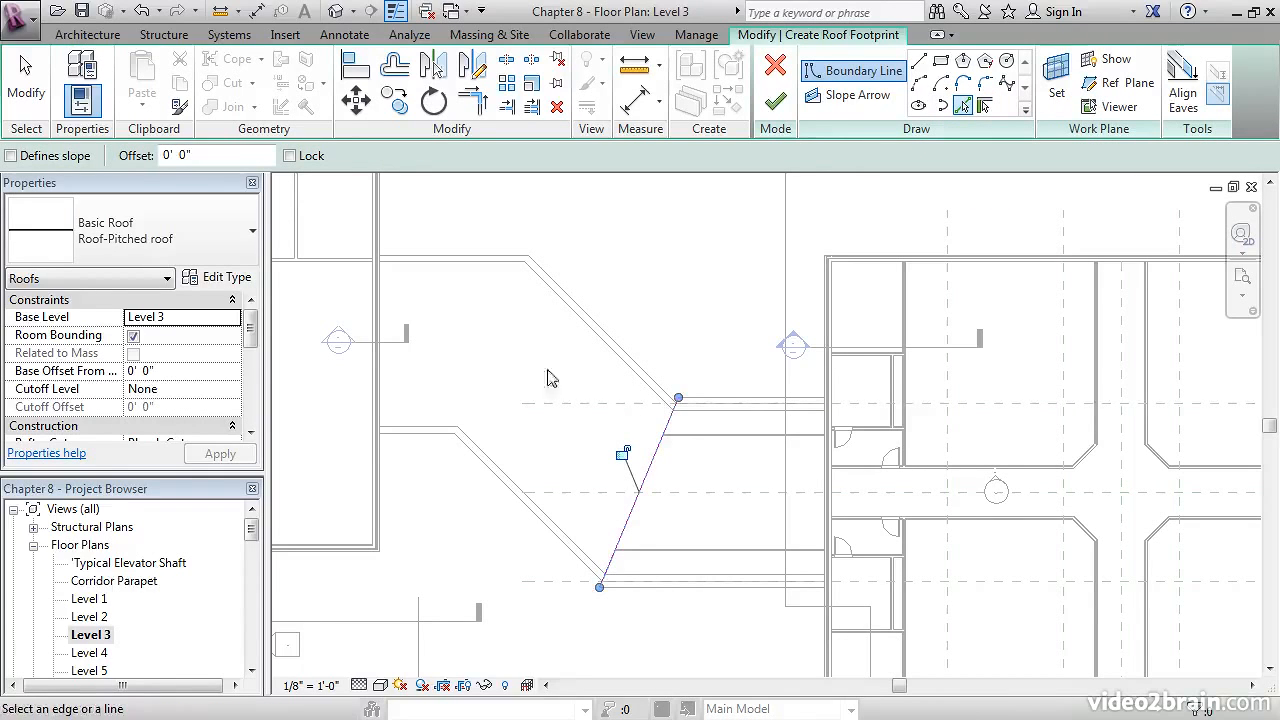
# Add the western building's wall edge as a non-sloping boundary, and the four diagonal and western corridor walls as slope-defining boundaries with 1' 0" overhang.
pyautogui.click(379, 386)
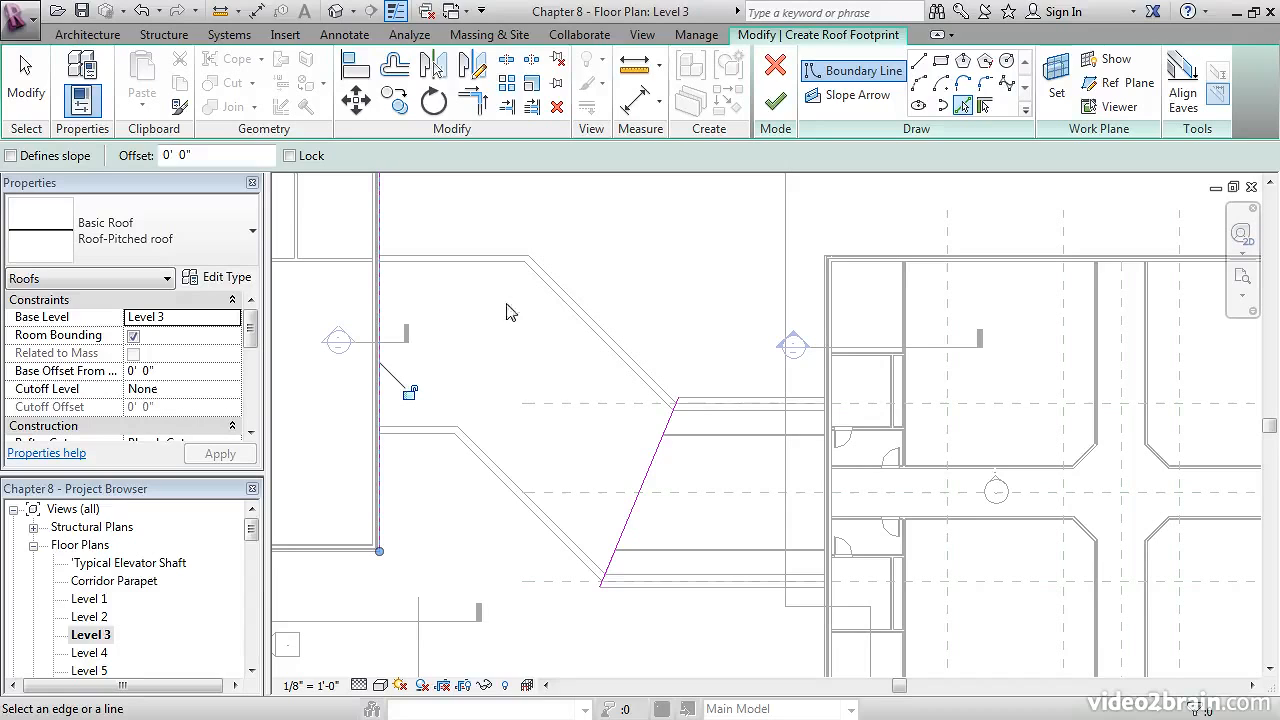
pyautogui.click(985, 106)
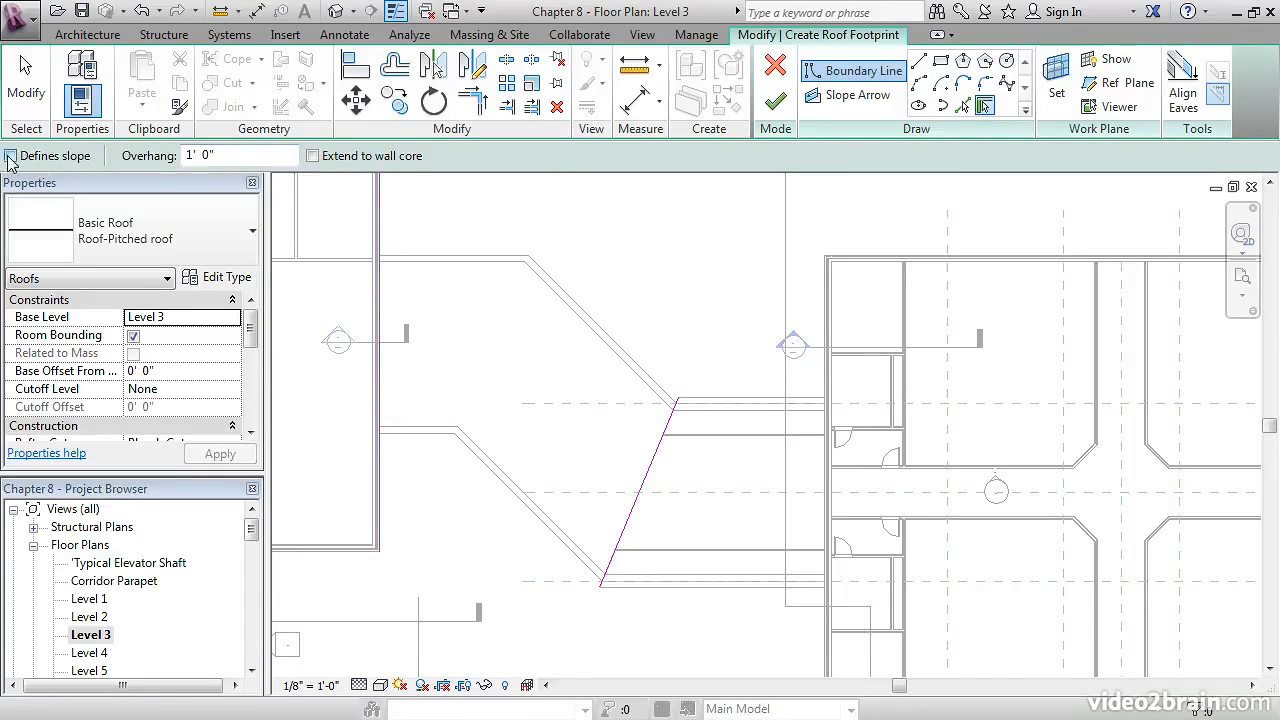
pyautogui.click(10, 157)
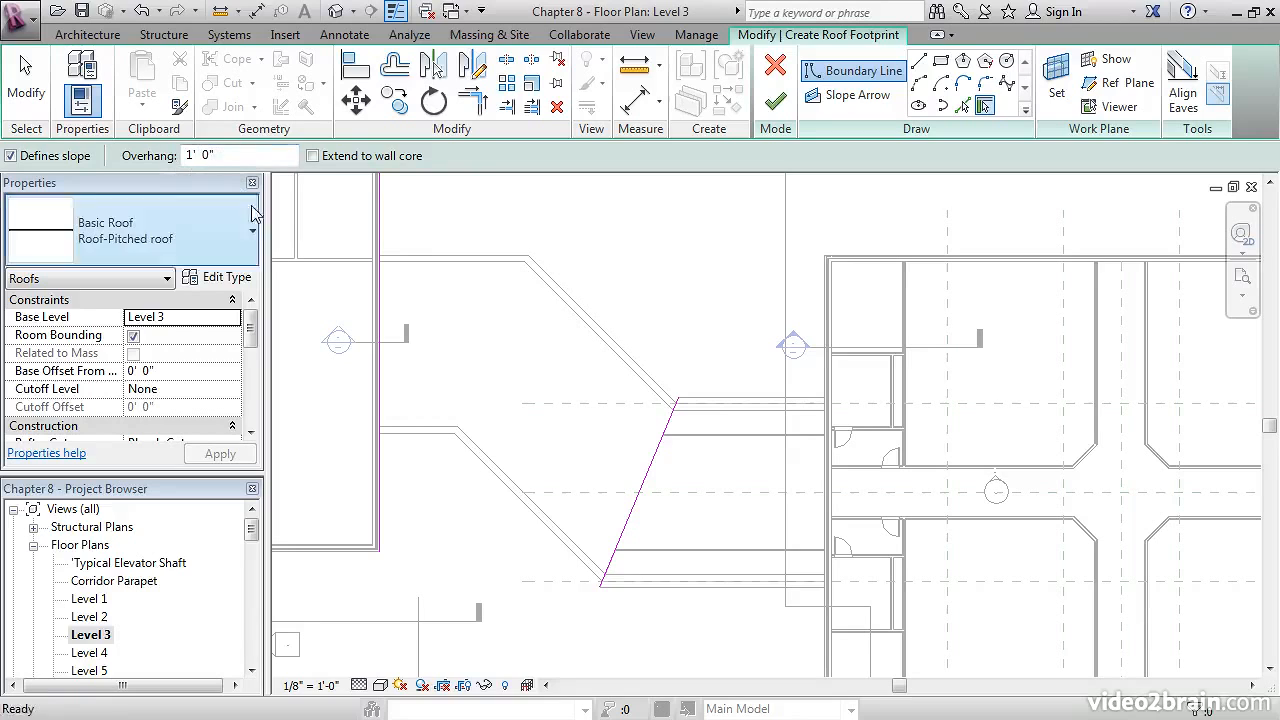
pyautogui.click(440, 258)
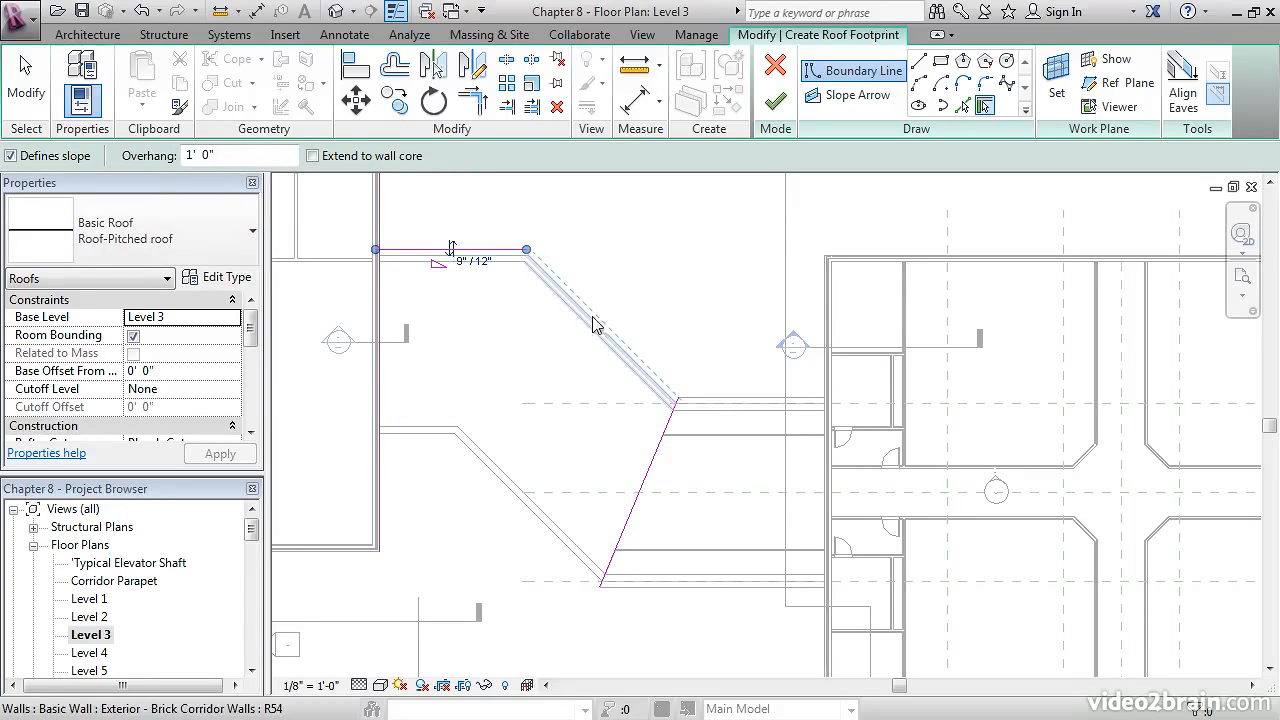
pyautogui.click(520, 500)
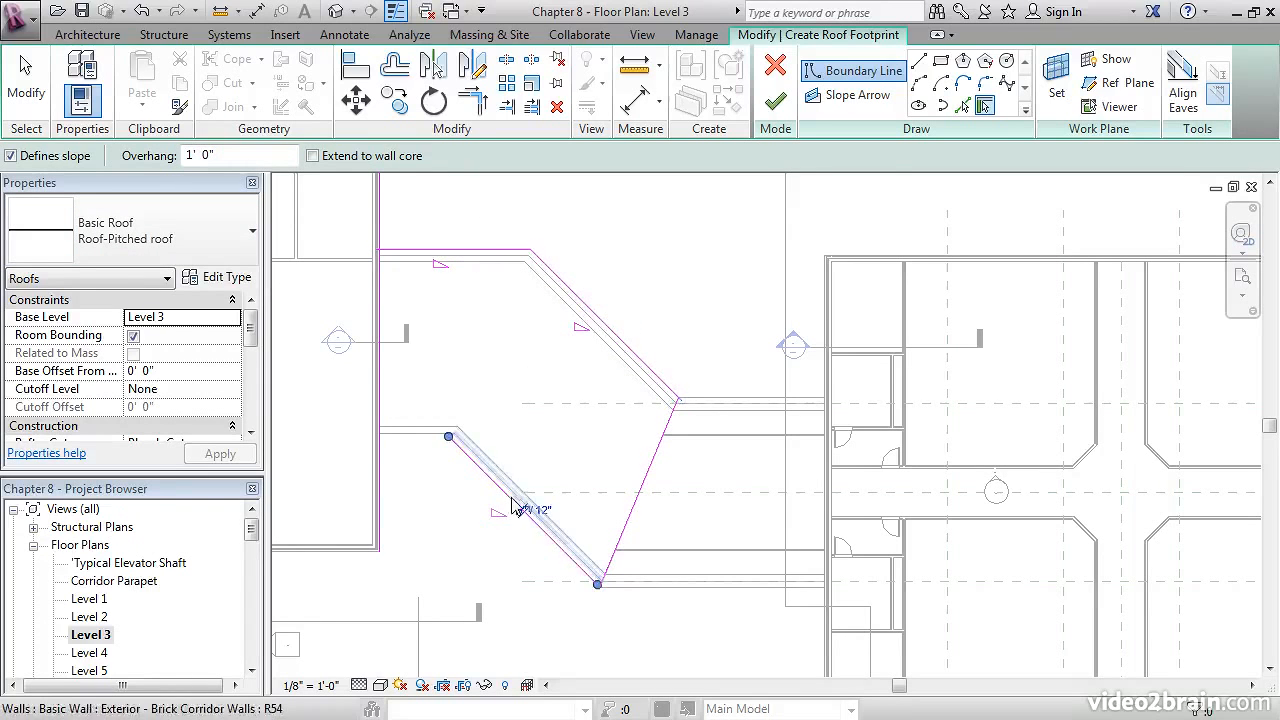
pyautogui.click(406, 446)
pyautogui.press('Escape')
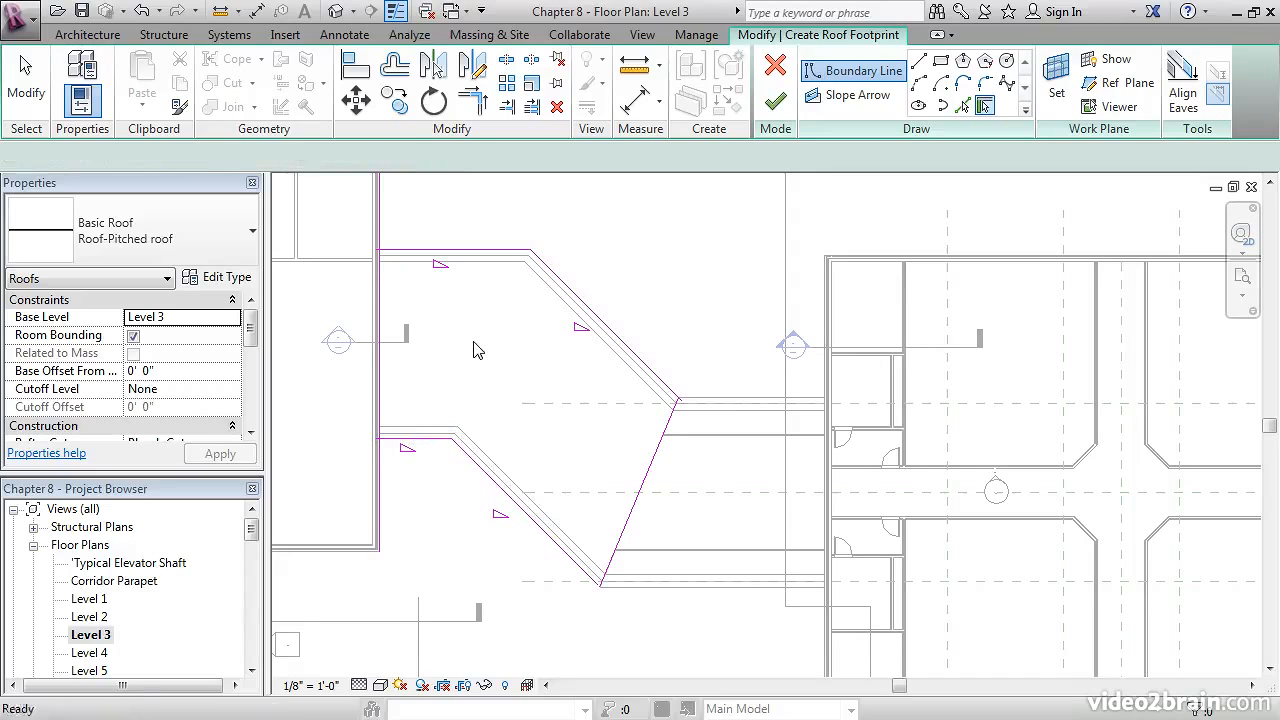
# Trim the boundary lines to corners at the western building wall and at the slanted end, and finish the roof footprint.
pyautogui.click(473, 100)
pyautogui.click(392, 252)
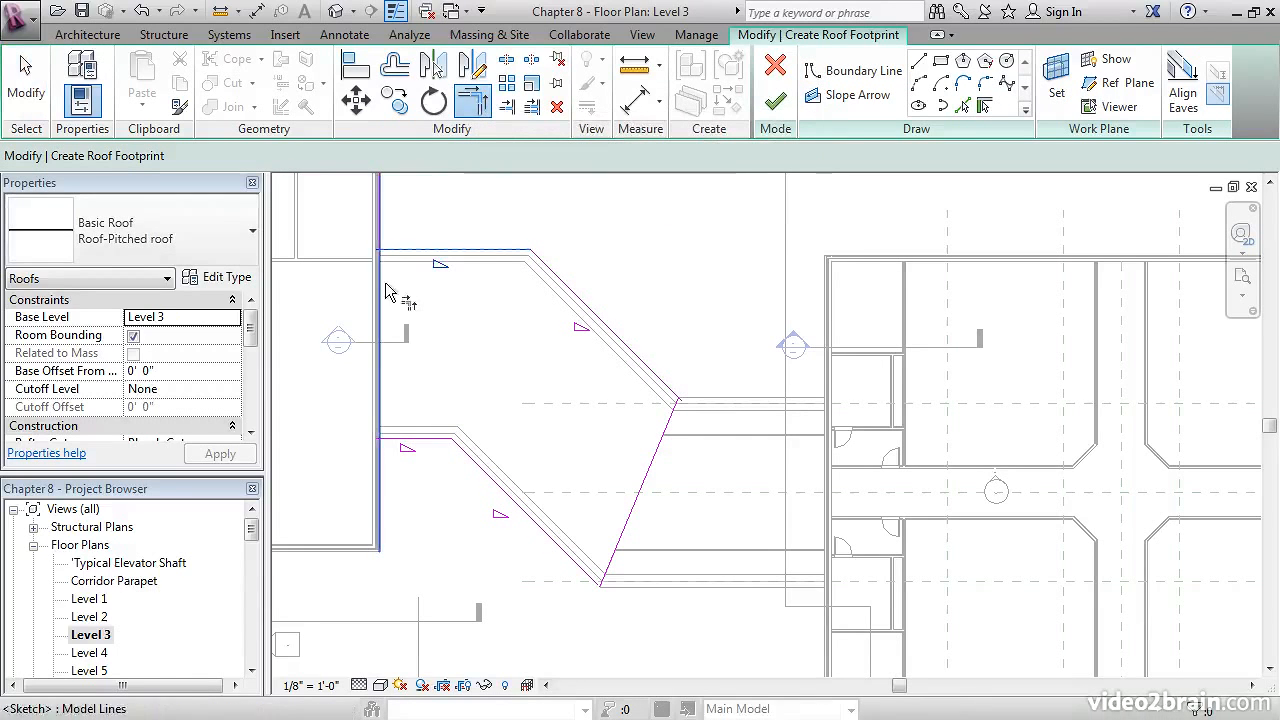
pyautogui.click(424, 296)
pyautogui.click(389, 416)
pyautogui.click(400, 439)
pyautogui.click(568, 560)
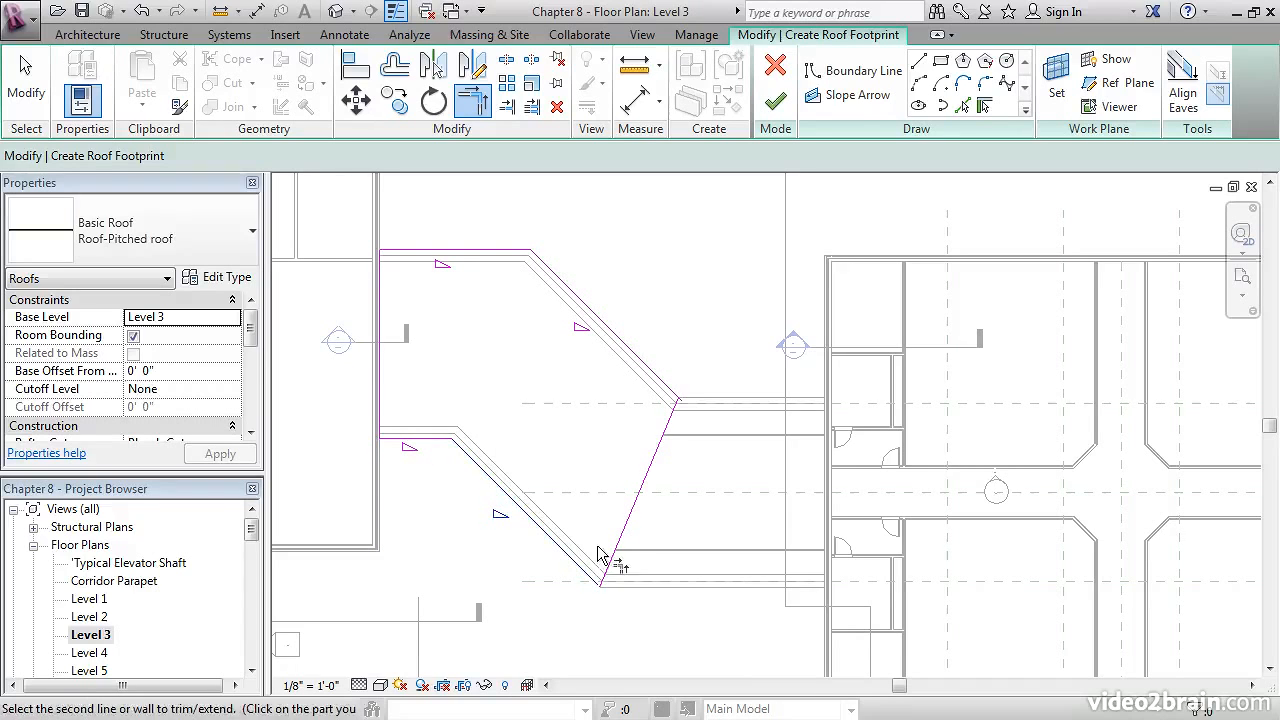
pyautogui.click(608, 568)
pyautogui.click(666, 432)
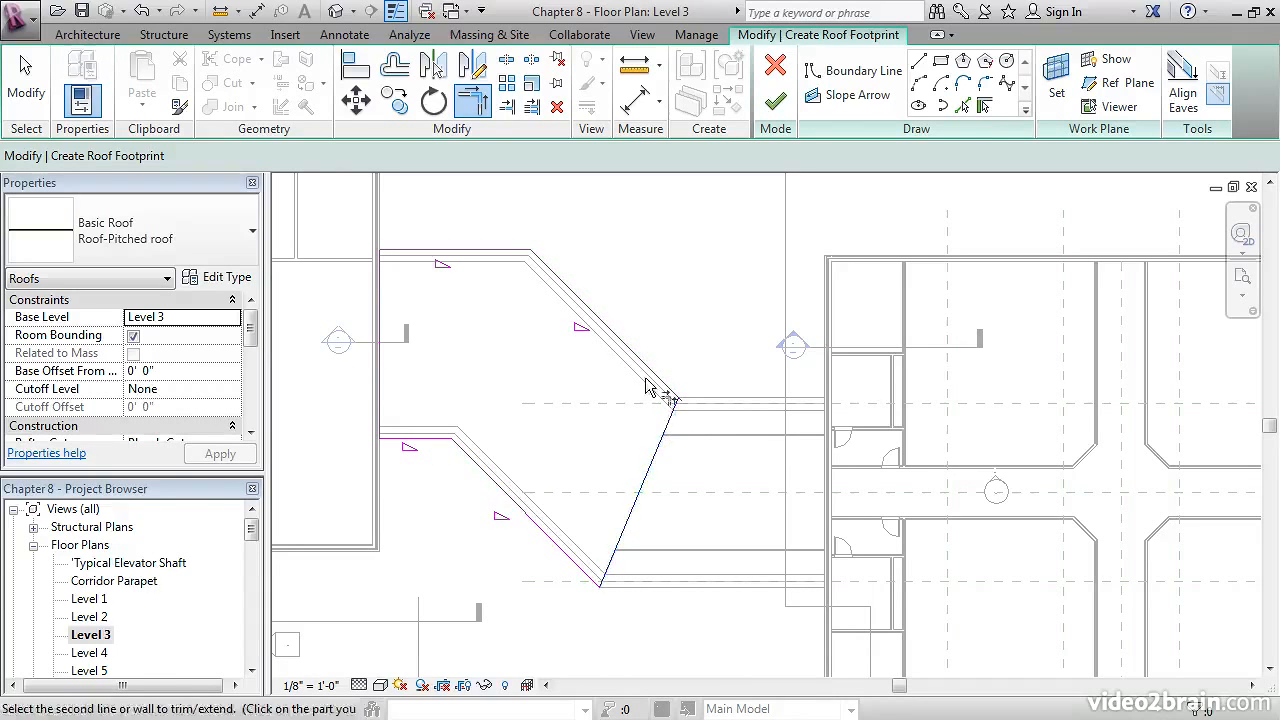
pyautogui.click(663, 382)
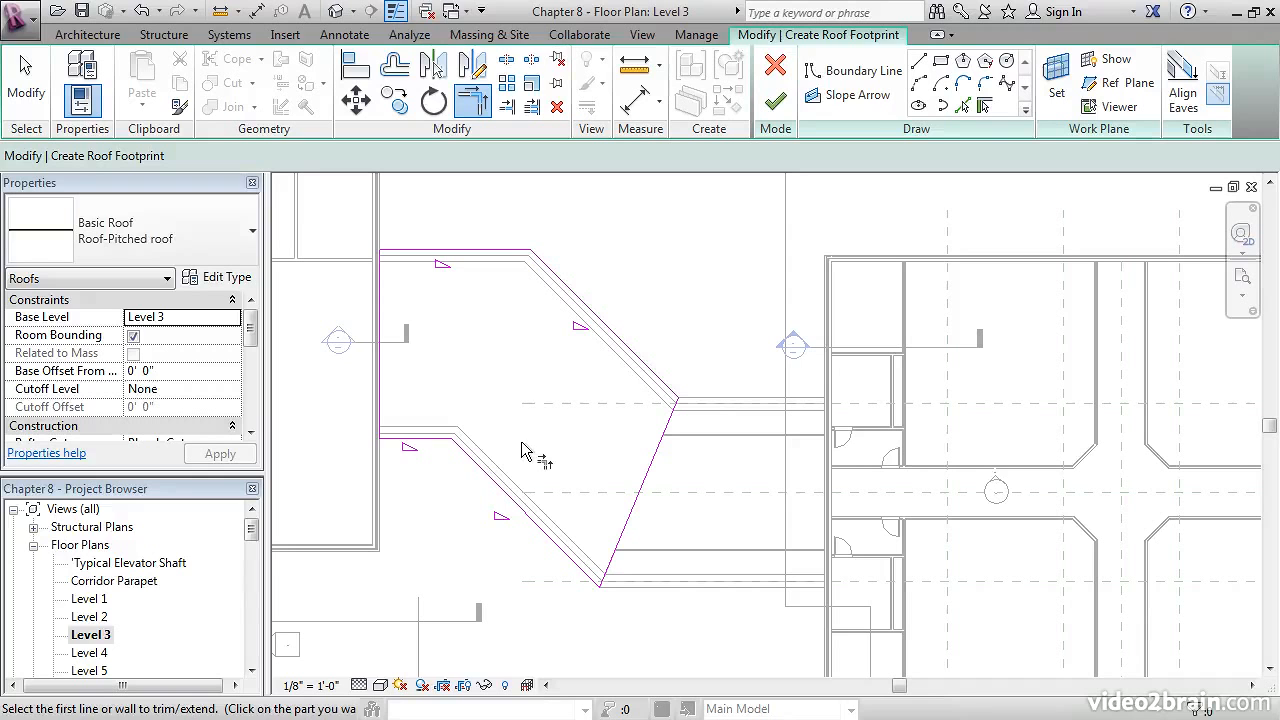
pyautogui.click(776, 103)
# In the 3D view, attach the tops of the two eastern corridor walls to the pitched roof above them.
pyautogui.click(340, 13)
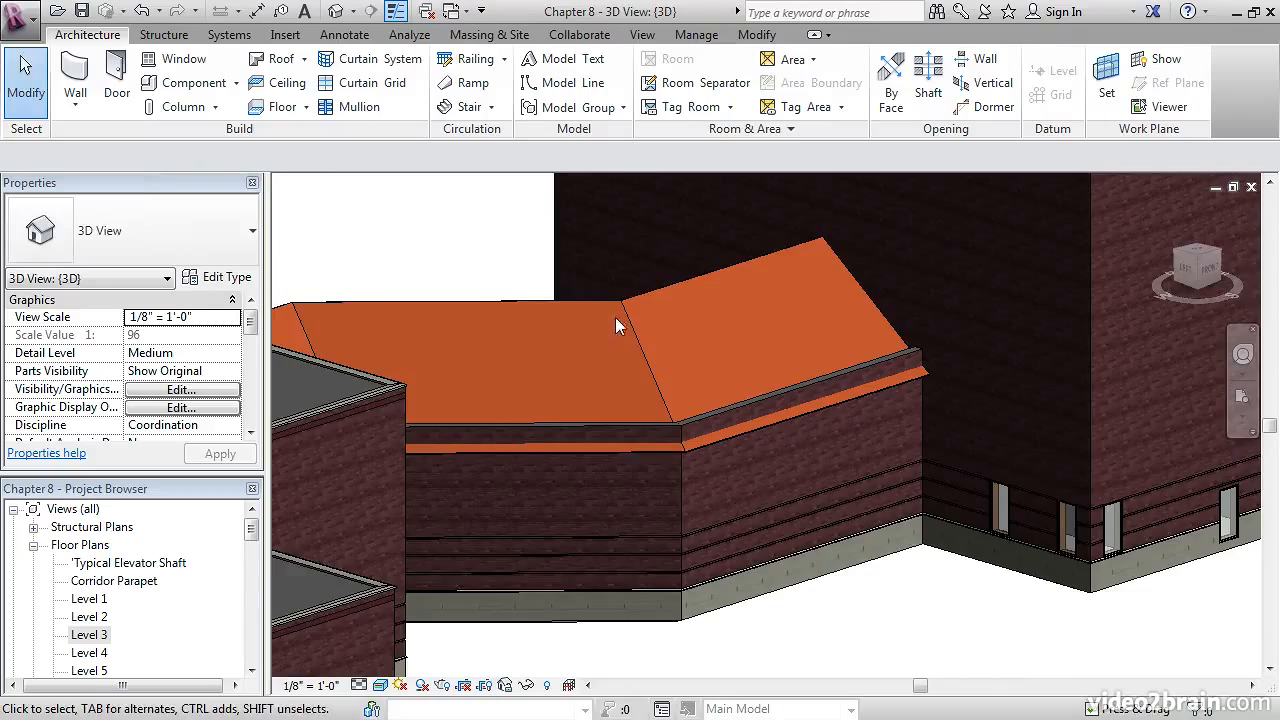
pyautogui.keyDown('shift'); pyautogui.moveTo(615, 317); pyautogui.dragTo(530, 324, button='middle'); pyautogui.keyUp('shift')
pyautogui.scroll(-3, 549, 329)
pyautogui.scroll(3, 523, 323)
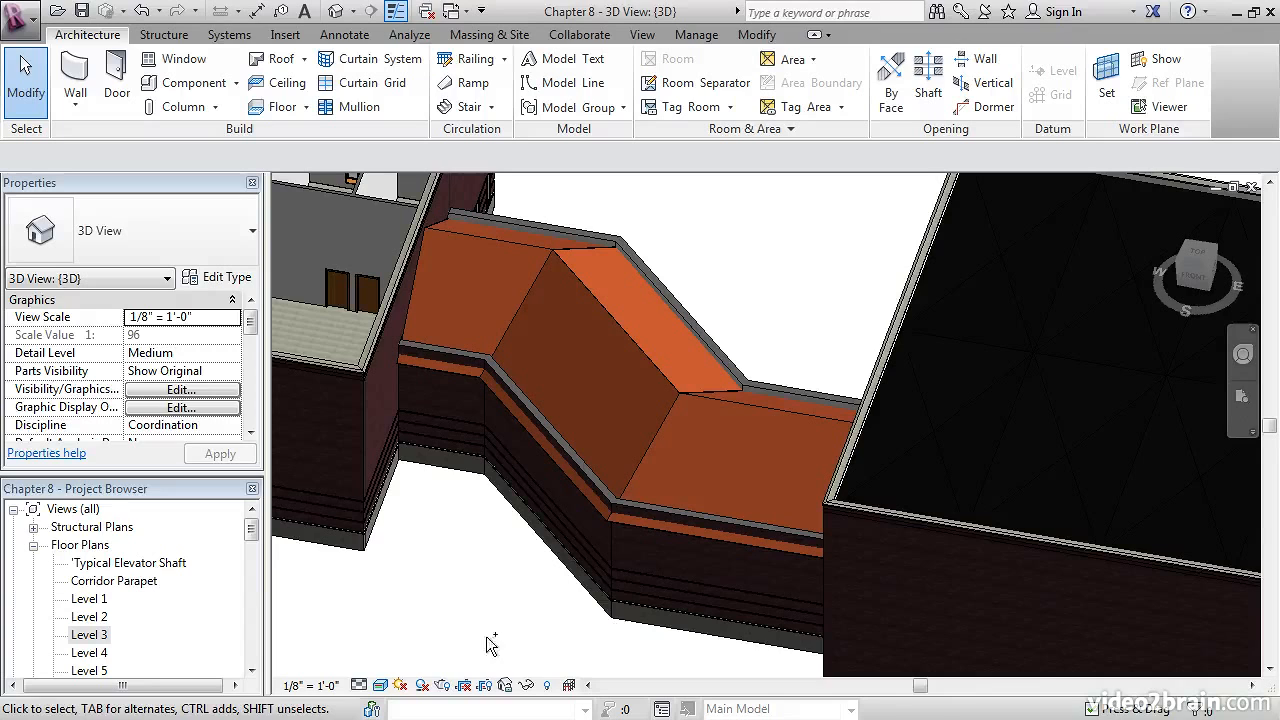
pyautogui.click(668, 522)
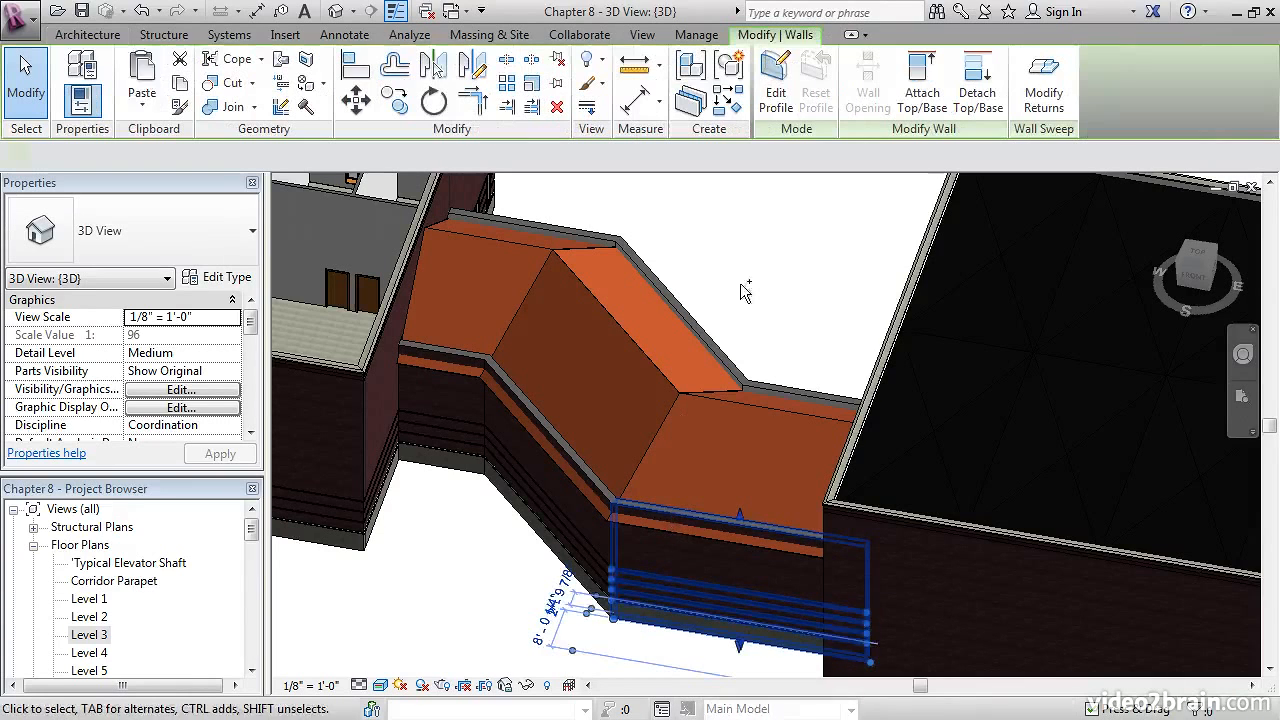
pyautogui.keyDown('ctrl'); pyautogui.click(850, 398); pyautogui.keyUp('ctrl')
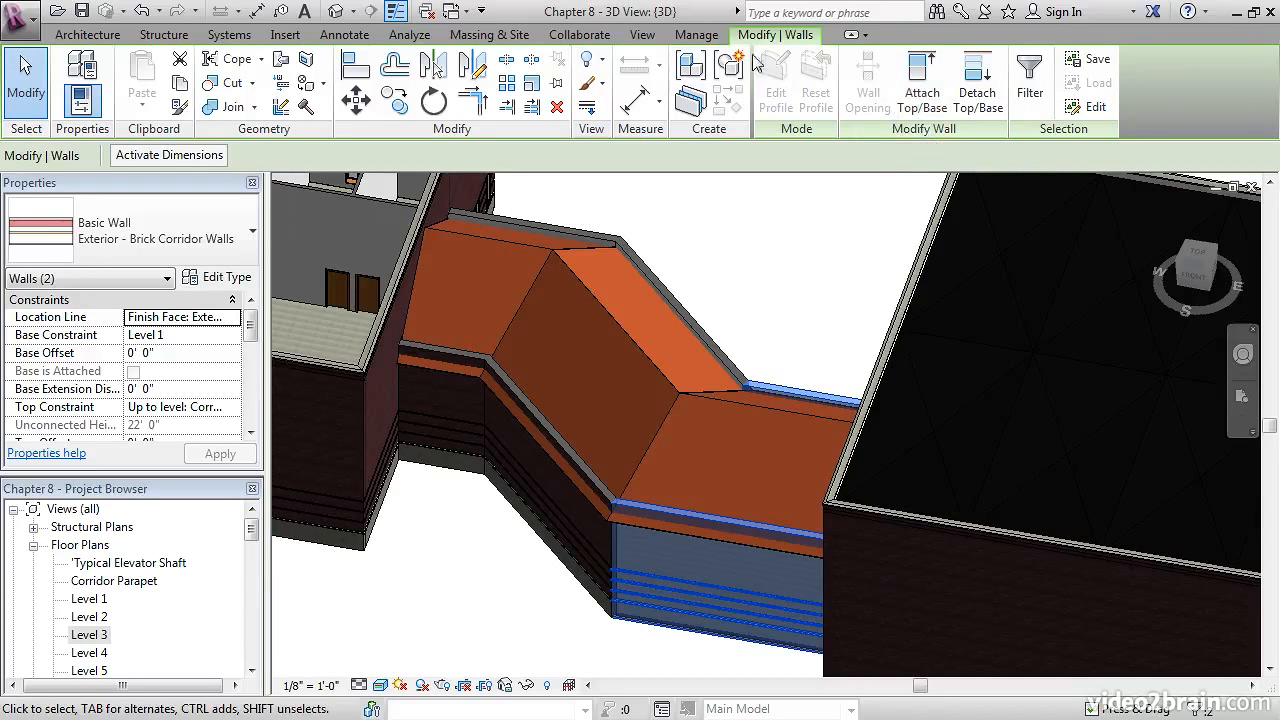
pyautogui.click(922, 86)
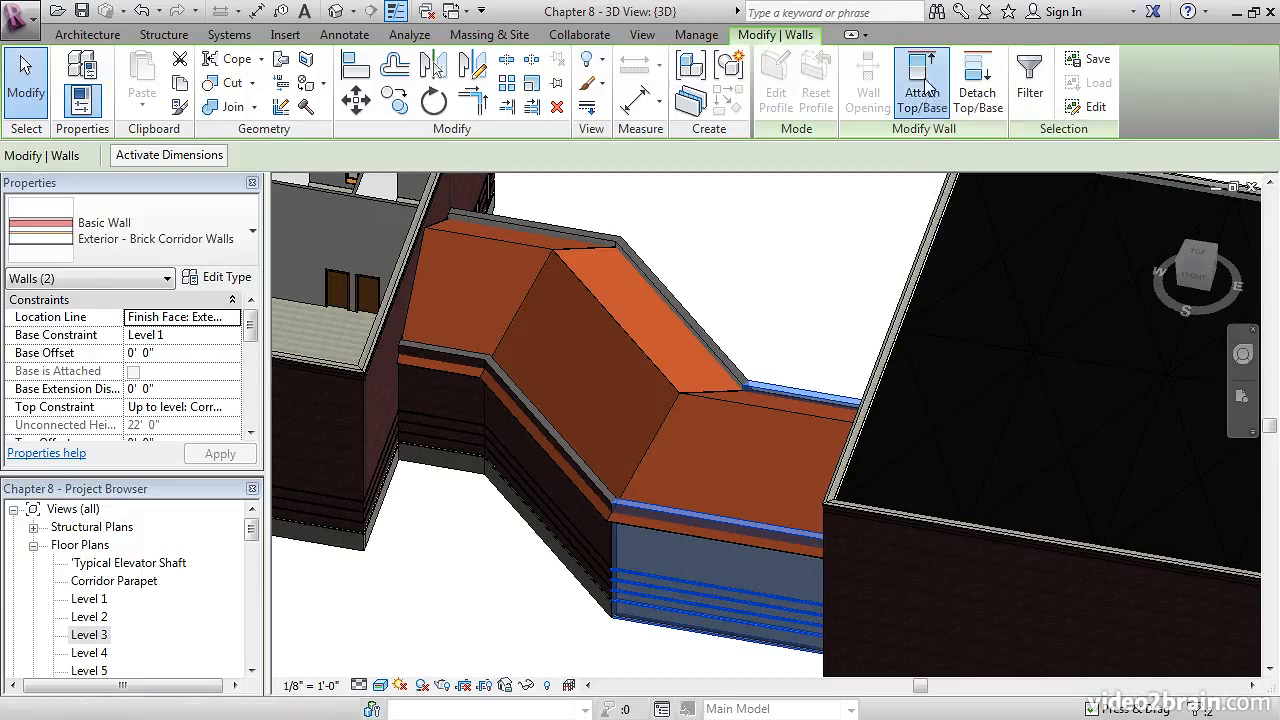
pyautogui.click(742, 398)
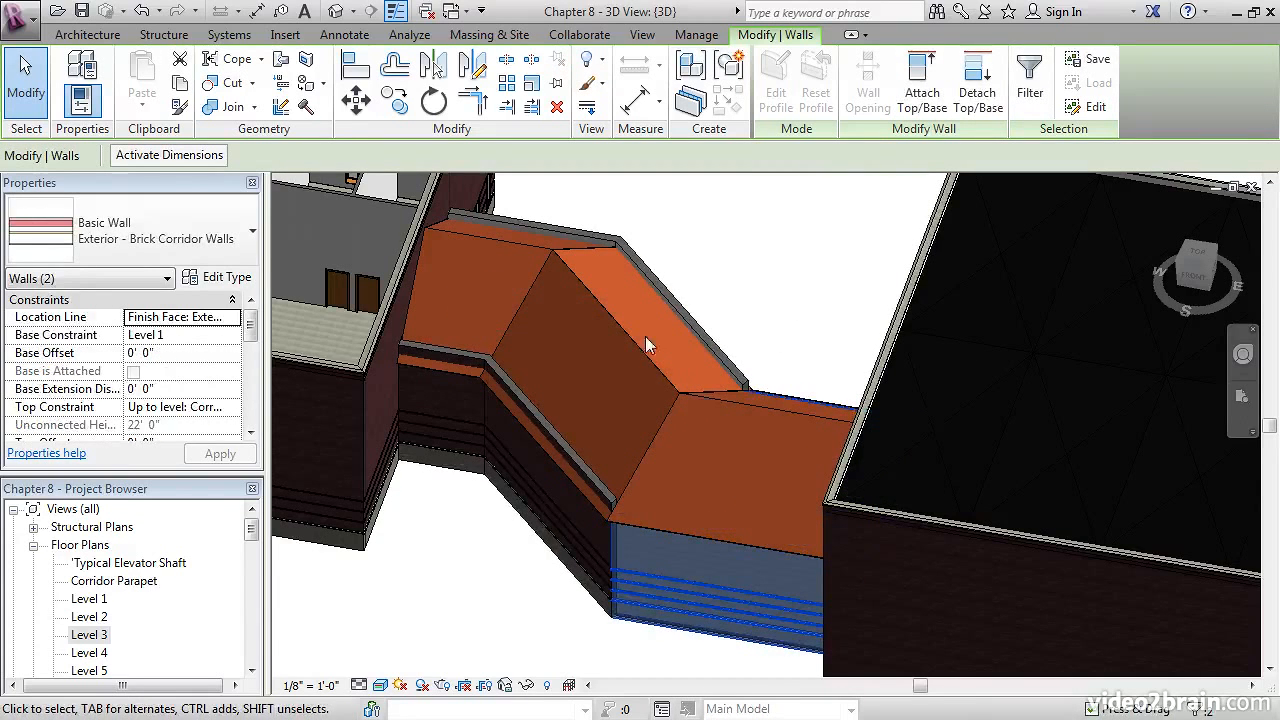
pyautogui.keyDown('shift'); pyautogui.moveTo(657, 345); pyautogui.dragTo(766, 346, button='middle'); pyautogui.keyUp('shift')
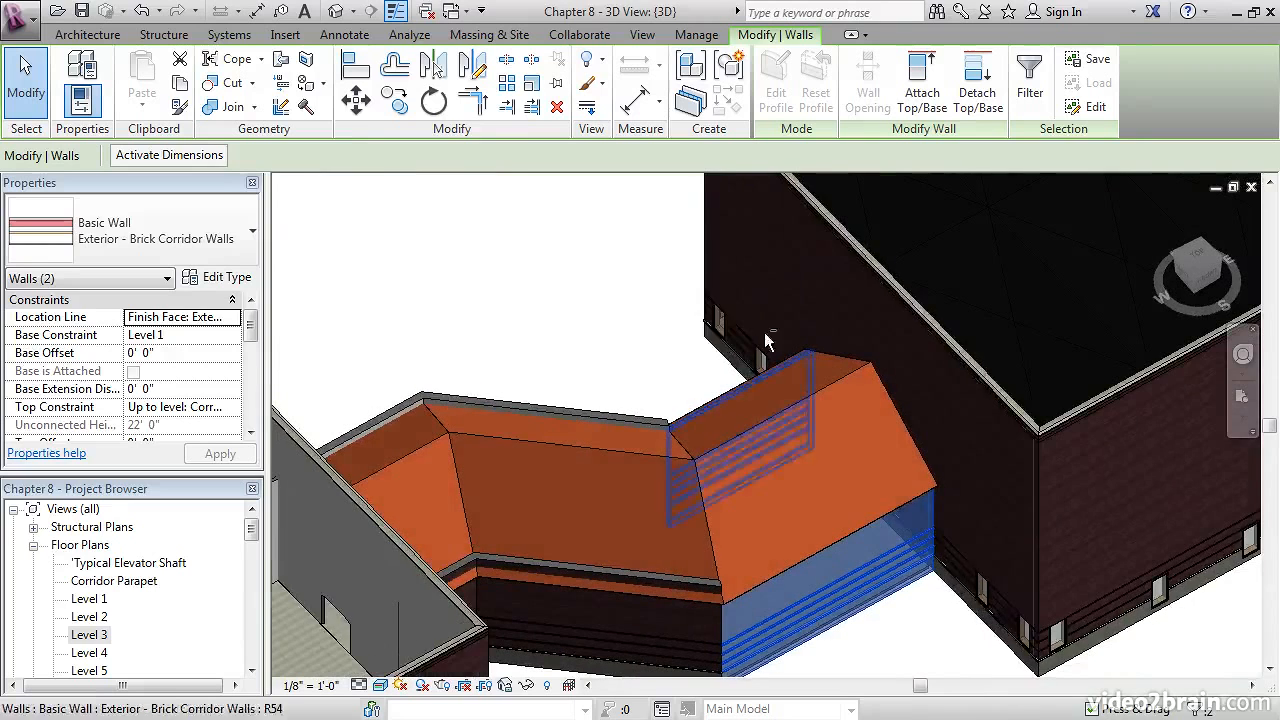
pyautogui.click(415, 358)
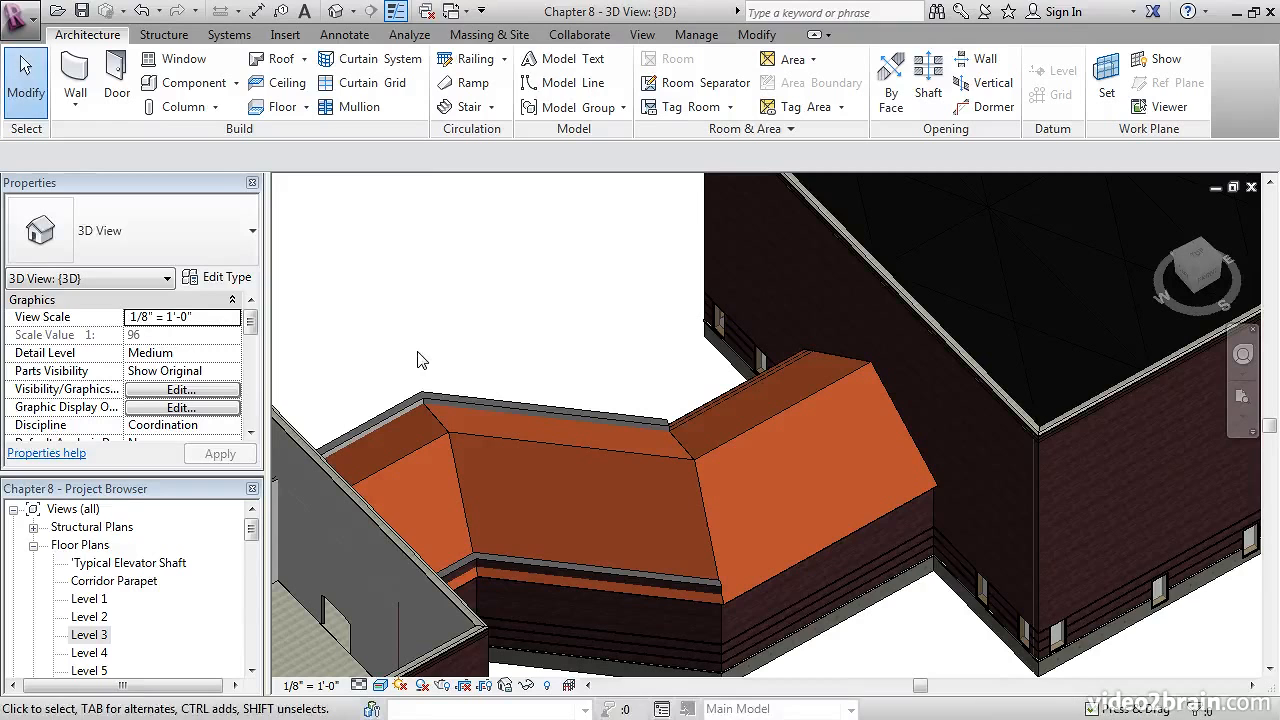
# Attach the tops of the four diagonal and western corridor walls to the new pitched roof above them.
pyautogui.click(381, 410)
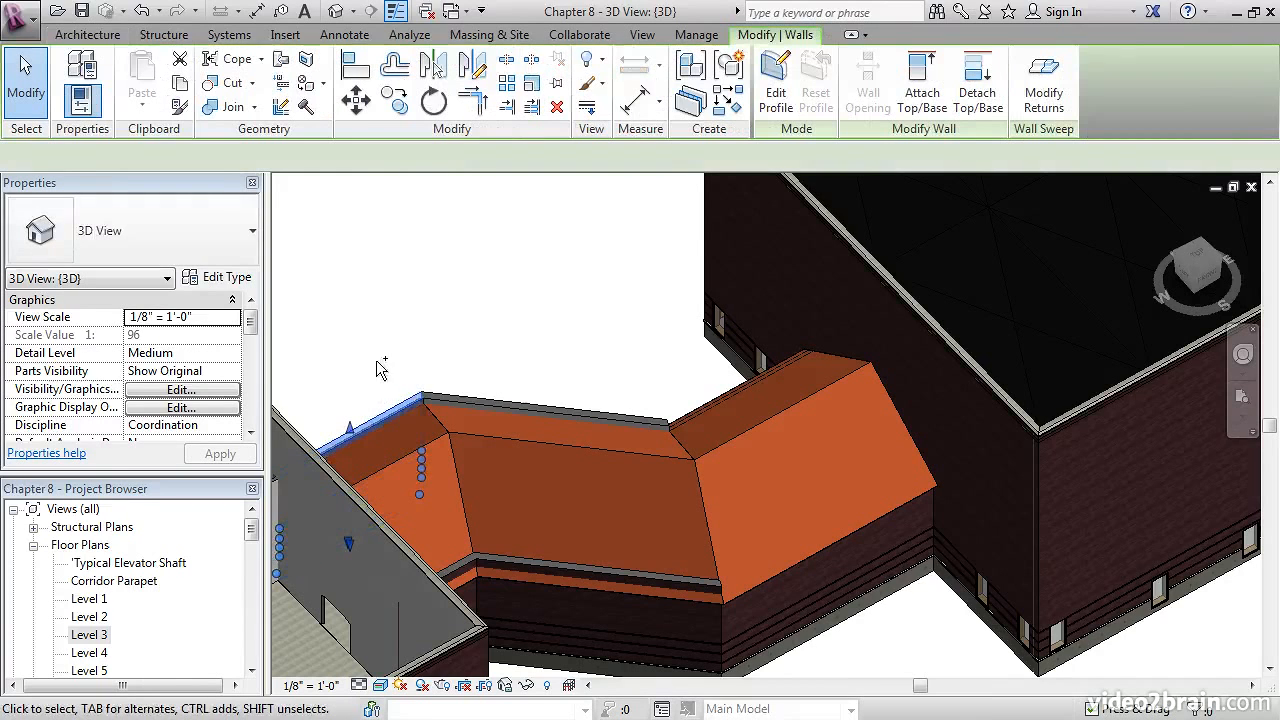
pyautogui.keyDown('ctrl'); pyautogui.click(477, 394); pyautogui.keyUp('ctrl')
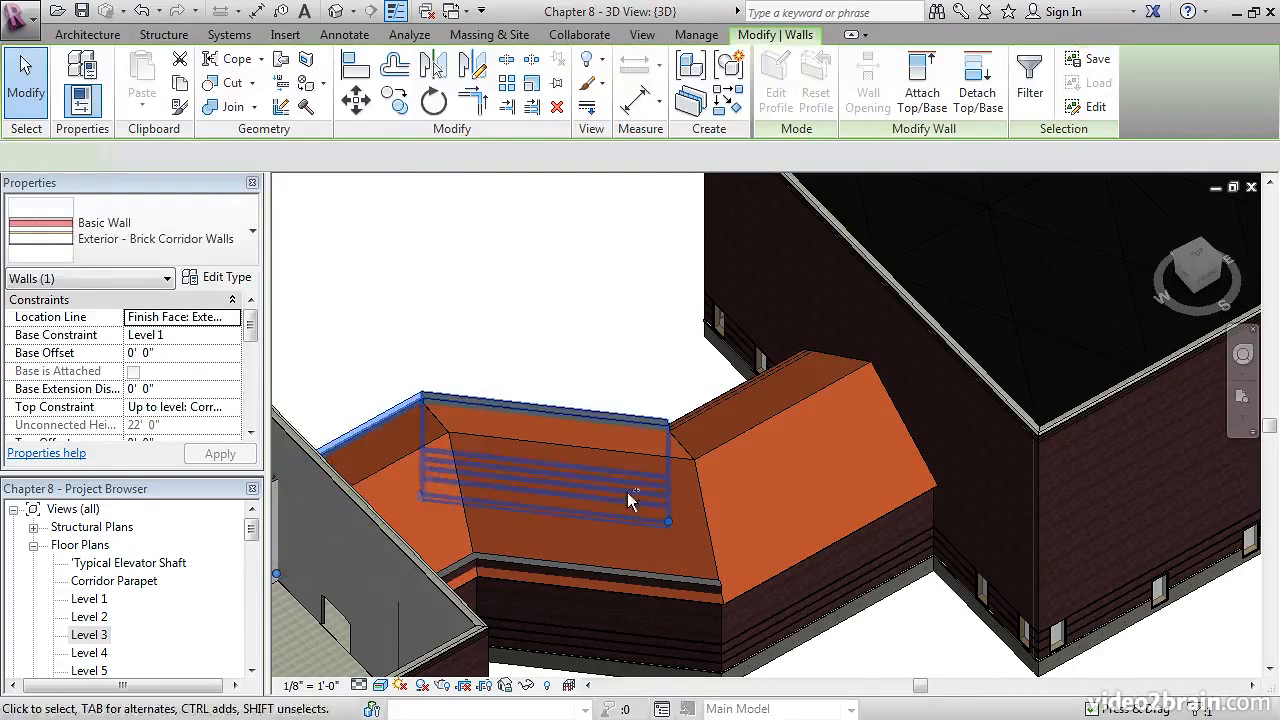
pyautogui.keyDown('ctrl'); pyautogui.click(455, 560); pyautogui.keyUp('ctrl')
pyautogui.keyDown('ctrl'); pyautogui.click(521, 563); pyautogui.keyUp('ctrl')
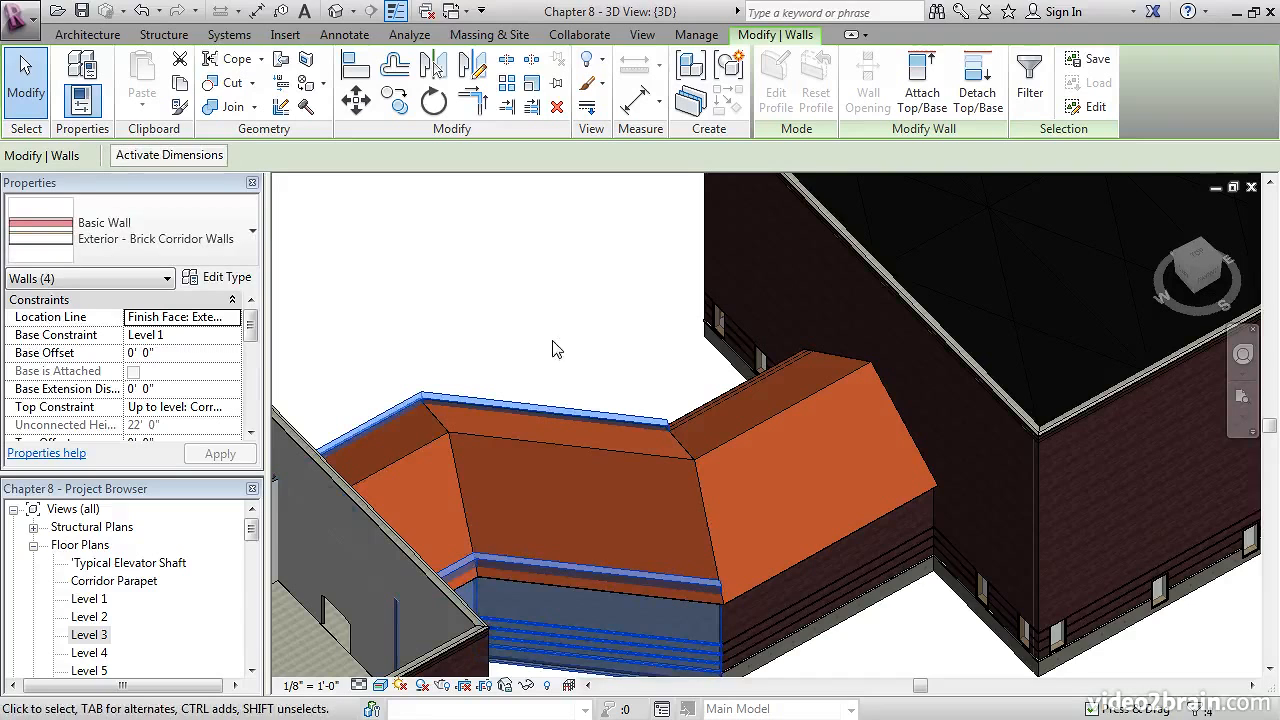
pyautogui.click(921, 72)
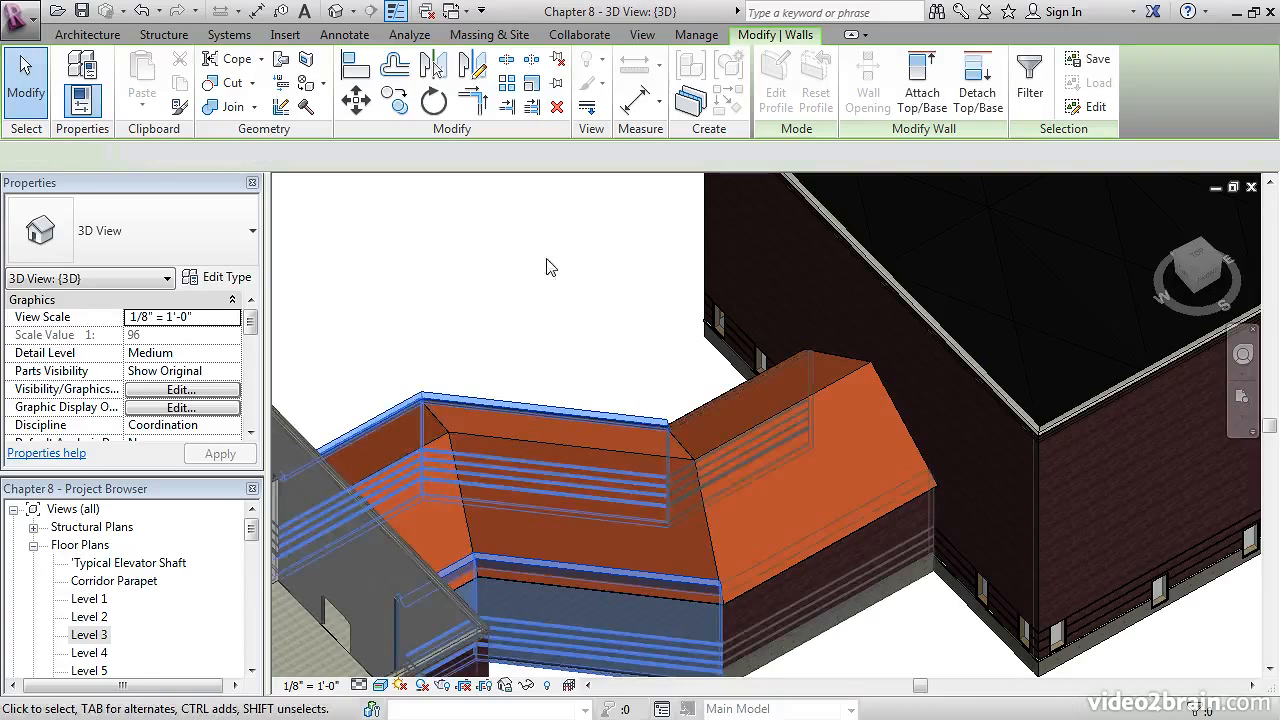
pyautogui.keyDown('shift'); pyautogui.moveTo(718, 469); pyautogui.dragTo(771, 323, button='middle'); pyautogui.keyUp('shift')
pyautogui.press('Escape')
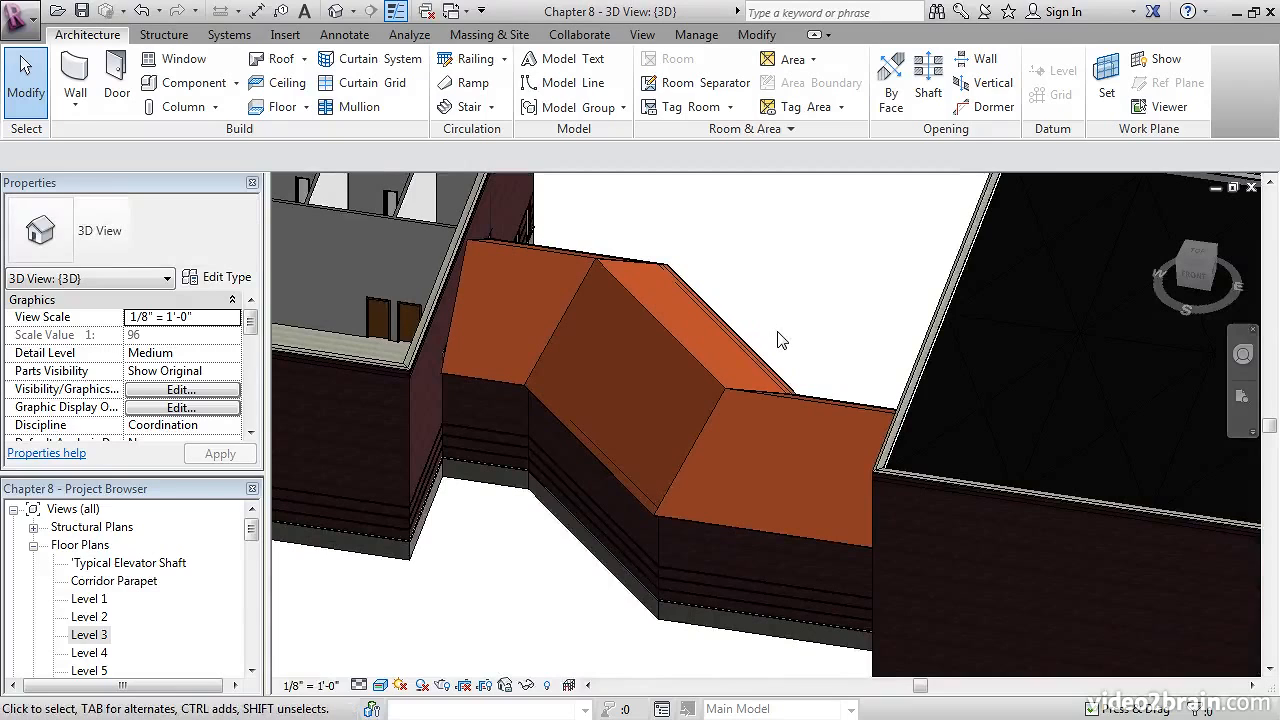